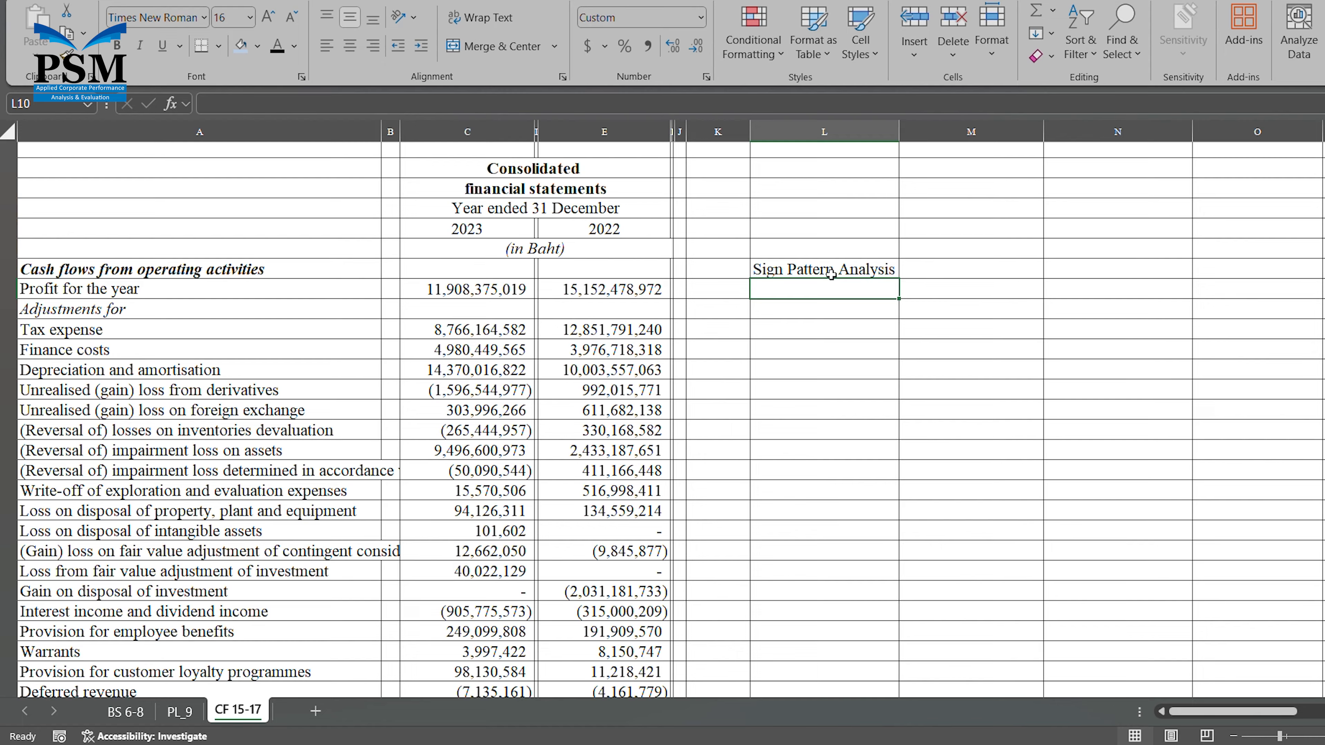
Add the label "OCF, net" in cell L11 under the Sign Pattern Analysis heading.
key("Down")
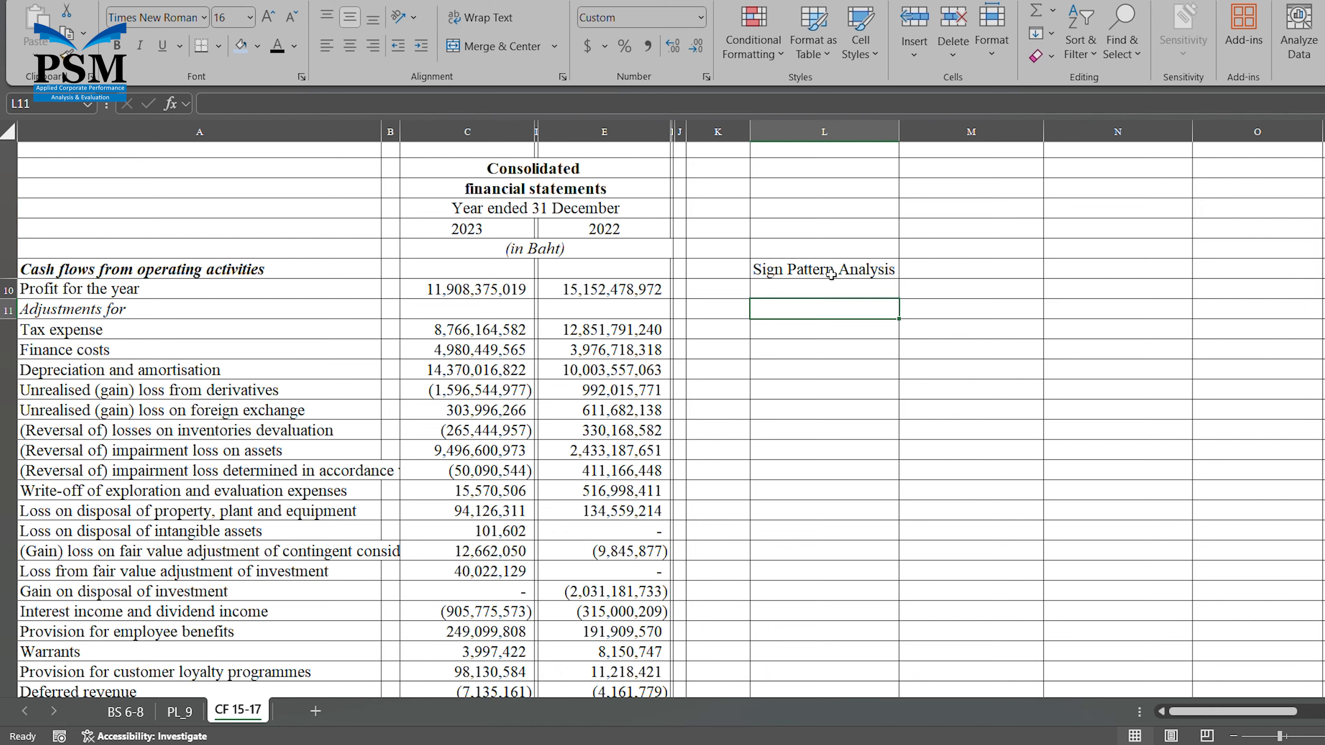
type("OCF")
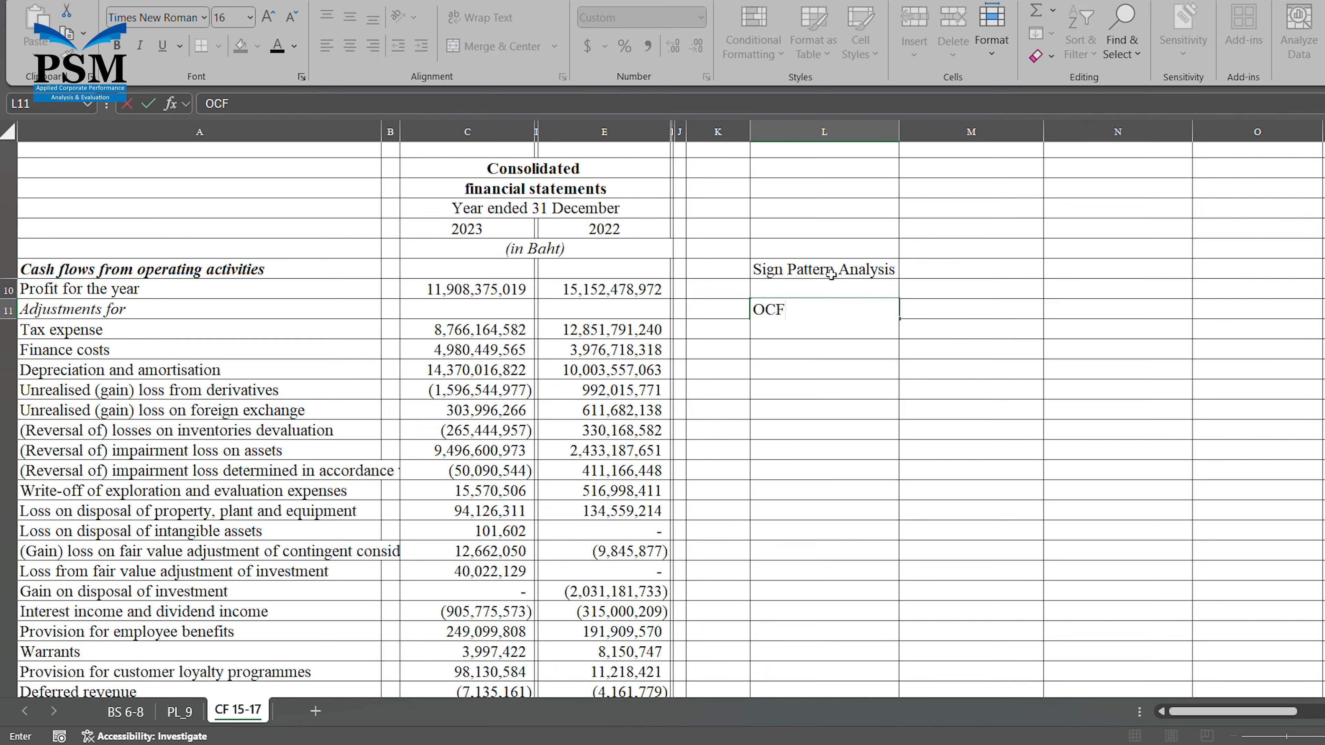
type(", net")
key("Return")
key("Return")
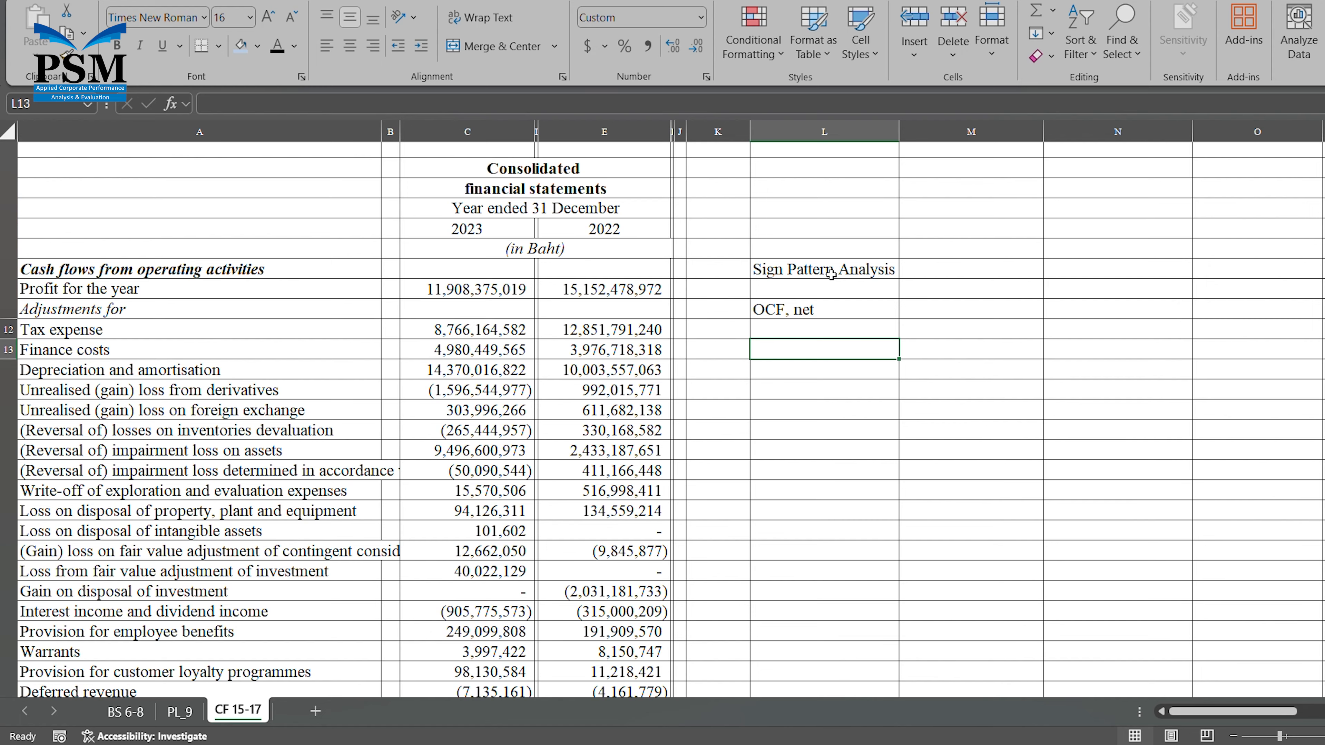
Add the labels "ICF, net" in cell L13 and "FCF, net" in cell L15.
type("ICF")
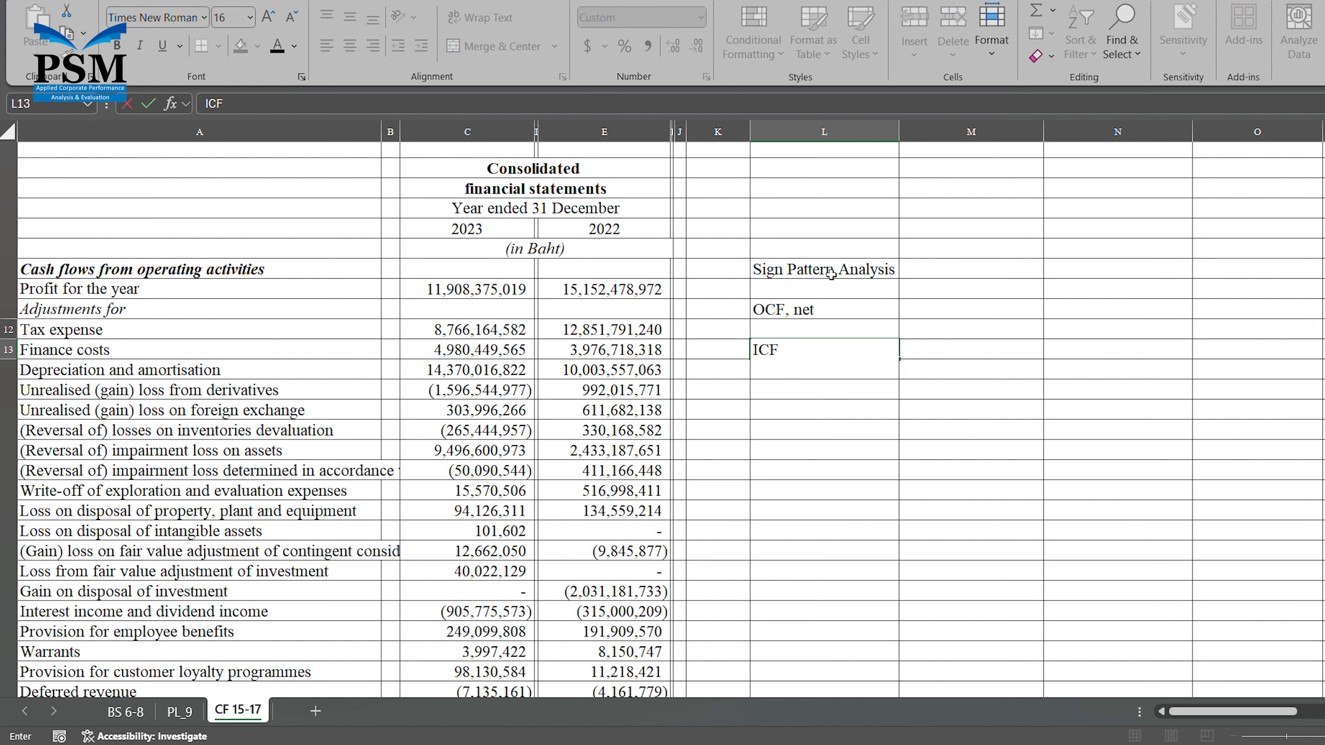
type(", net")
key("Return")
key("Return")
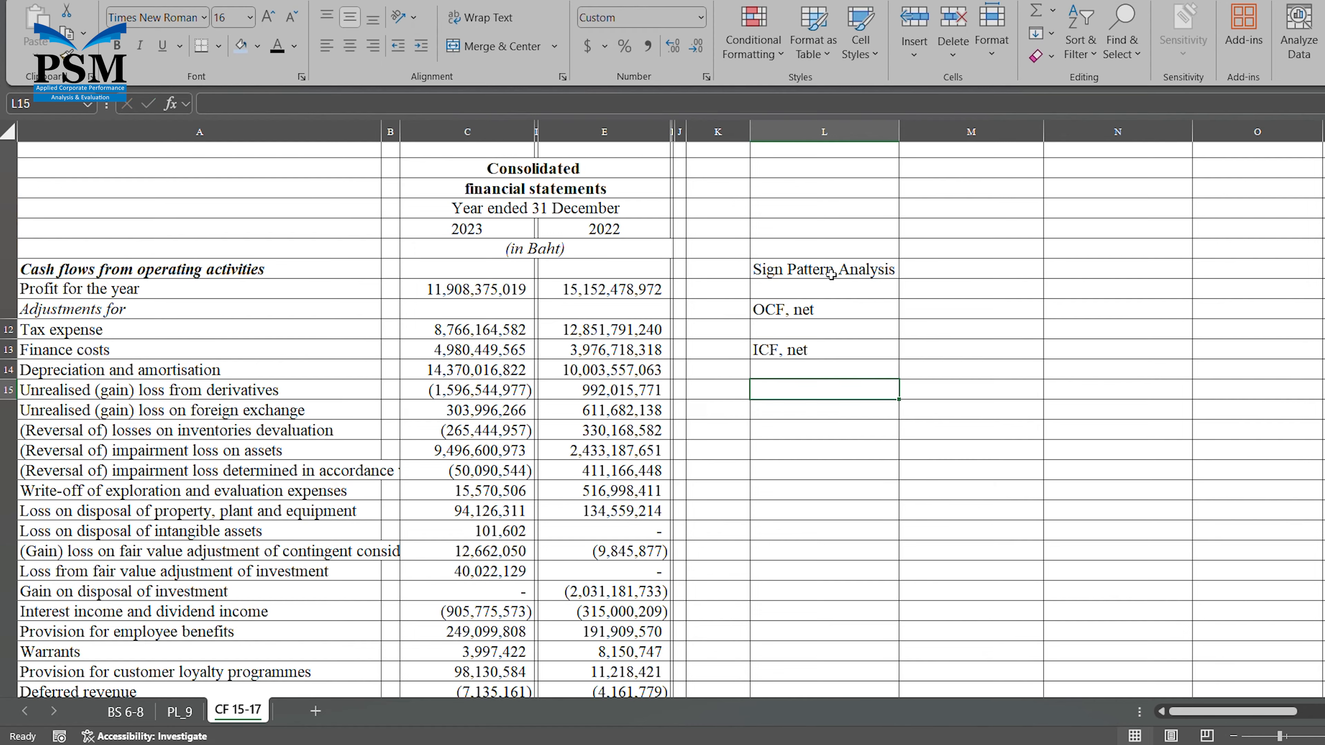
type("FCF")
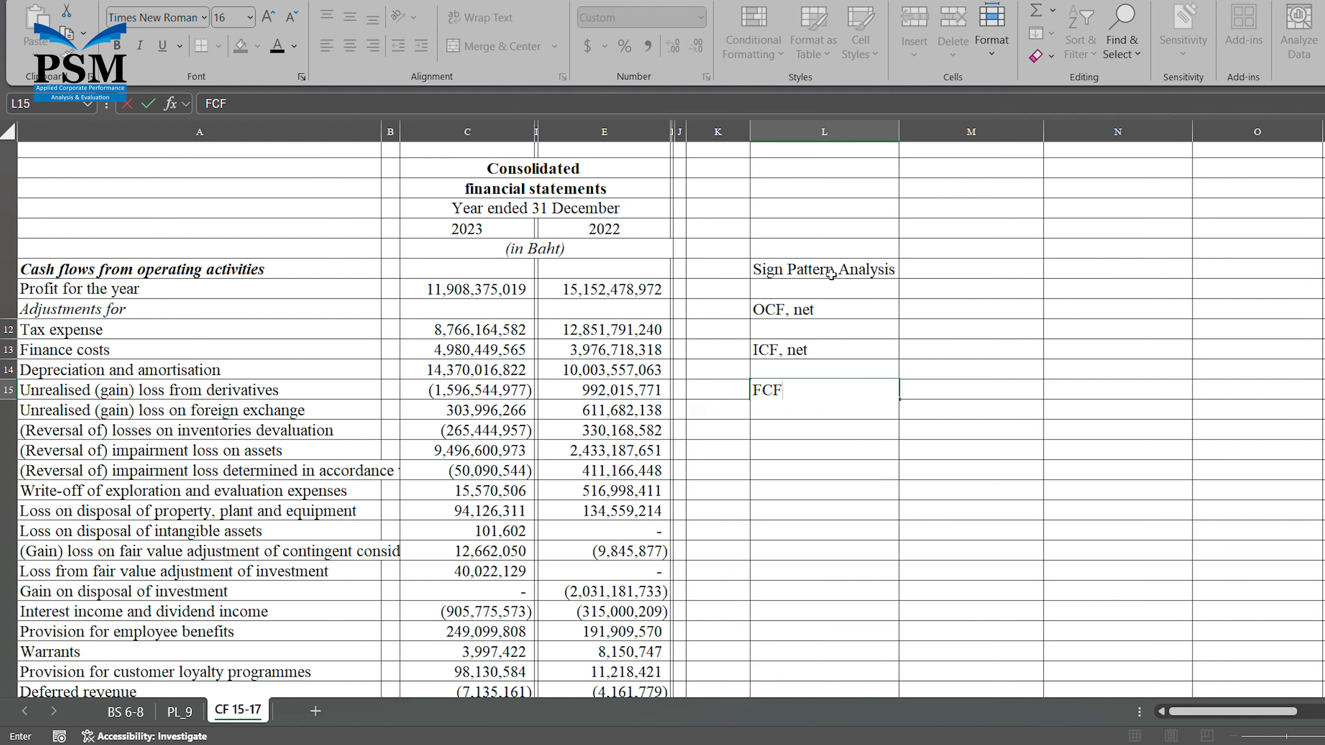
type(", net")
Check the 2023 net cash from operating activities in C46 and enter its sign, Positive, in M11 beside "OCF, net".
left_click(961, 312)
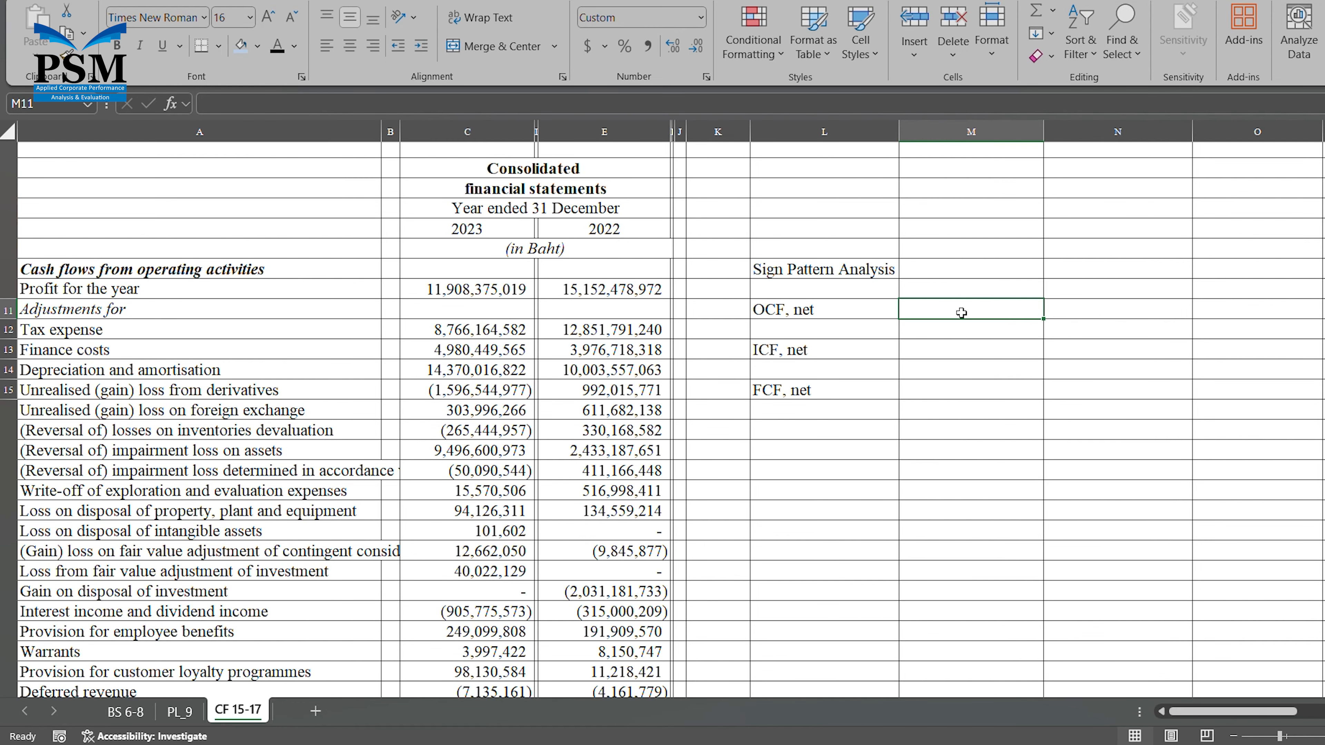
scroll(961, 314, "down", 8)
left_click(530, 515)
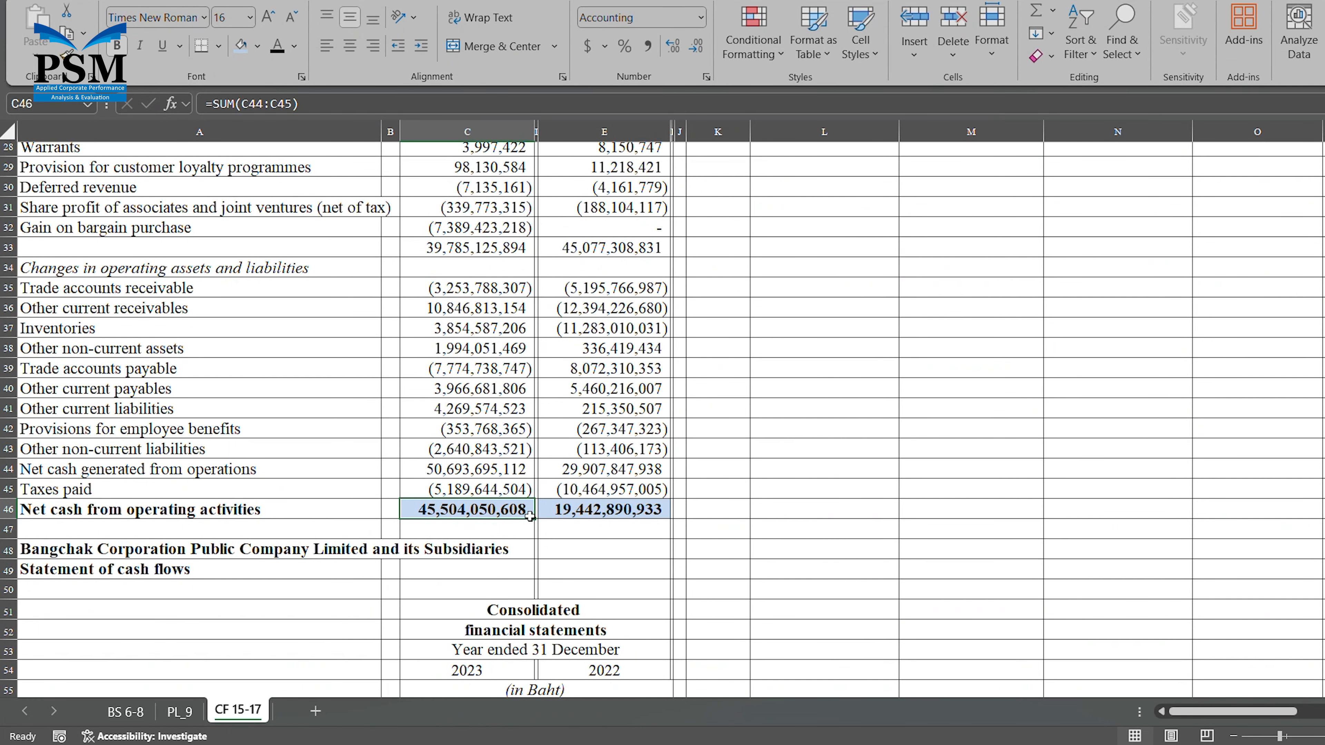
scroll(872, 471, "down", 1)
scroll(872, 470, "up", 1)
scroll(872, 470, "up", 7)
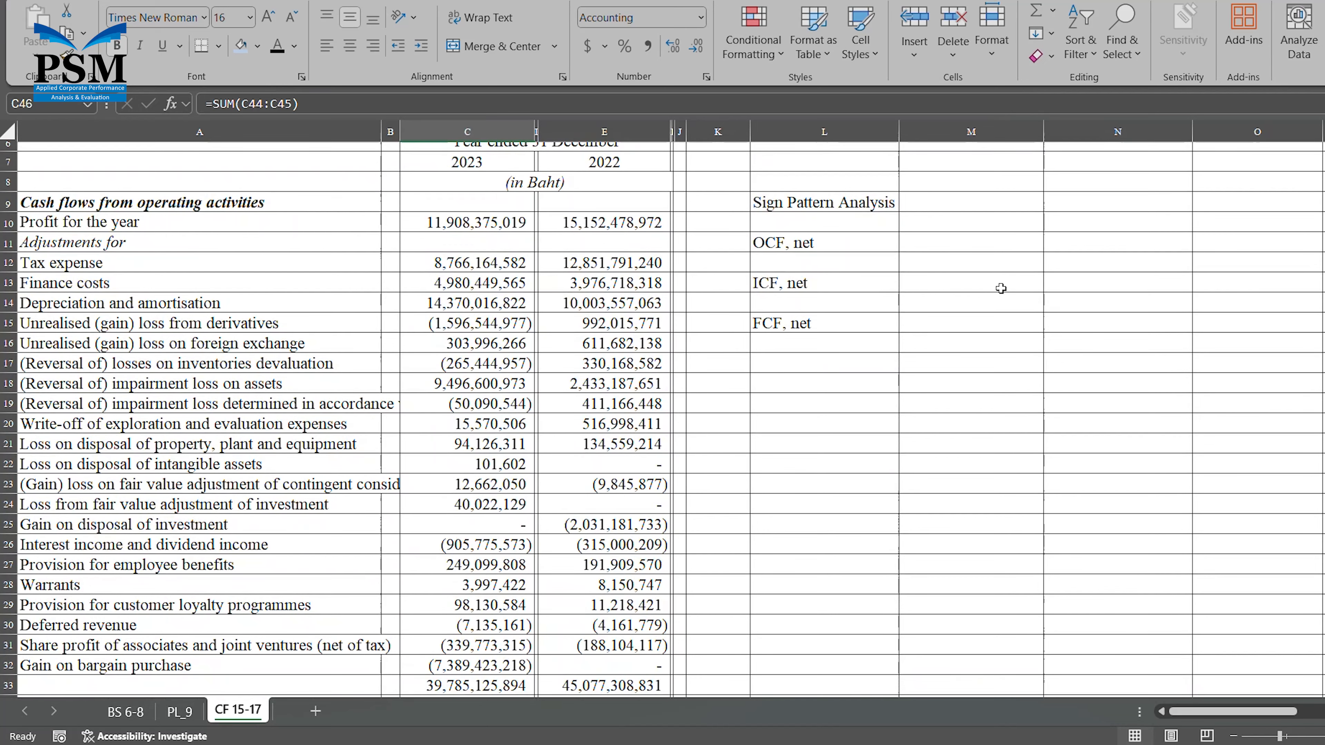
left_click(982, 243)
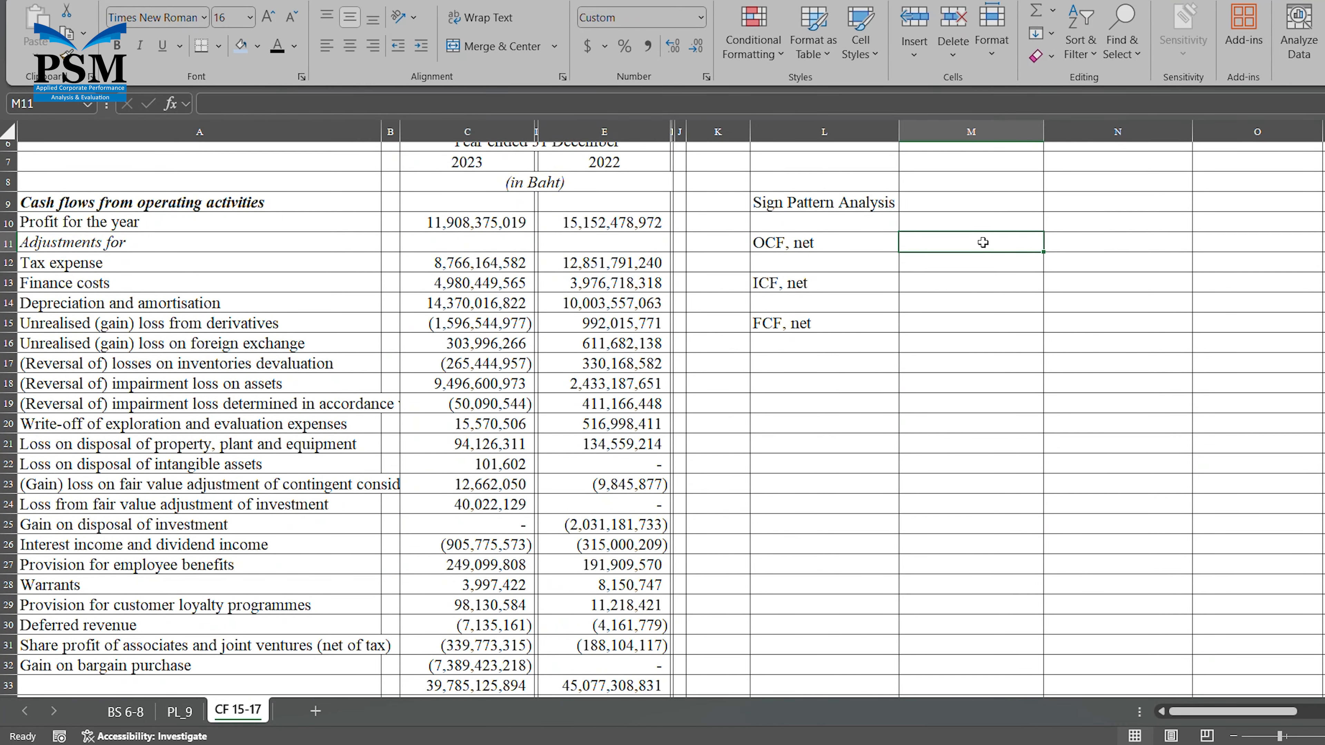
type("Positive")
key("Return")
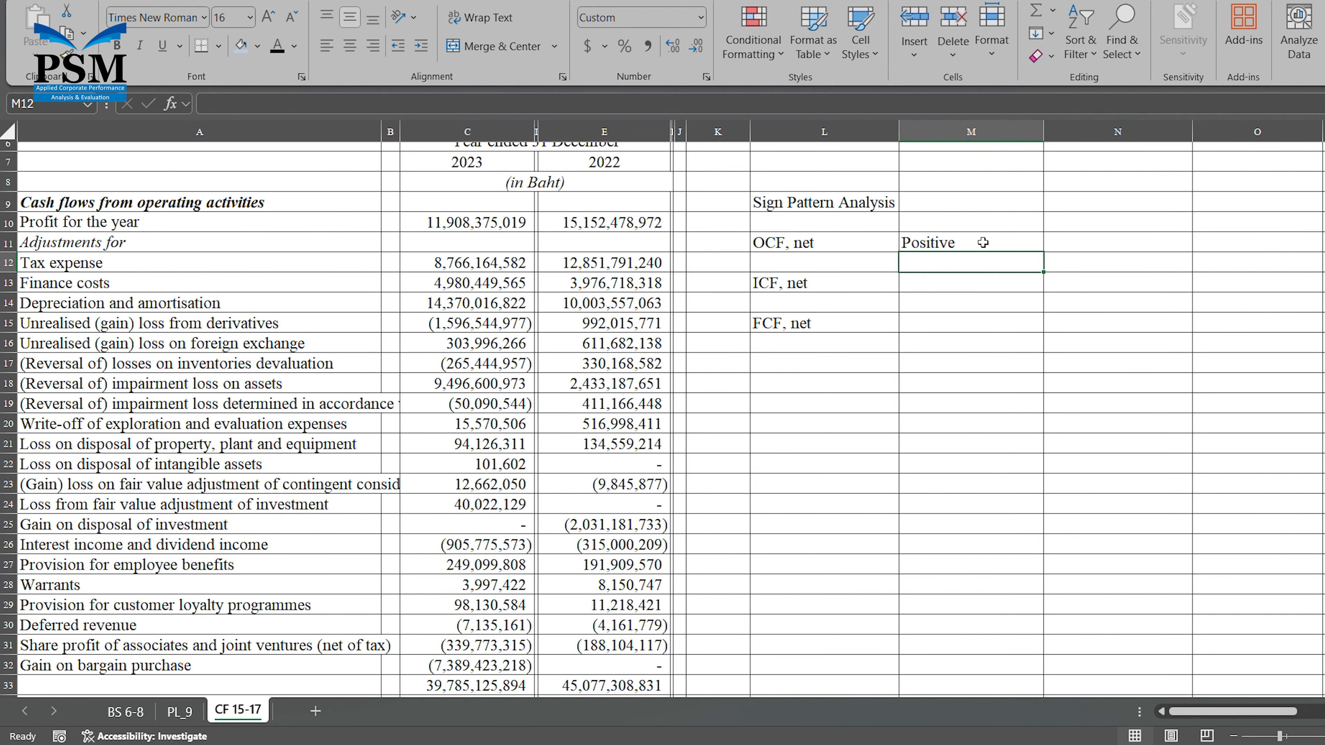
Check the 2023 net cash used in investing activities in C77 and enter its sign, Negative, in M13 beside "ICF, net".
key("Down")
scroll(983, 242, "down", 7)
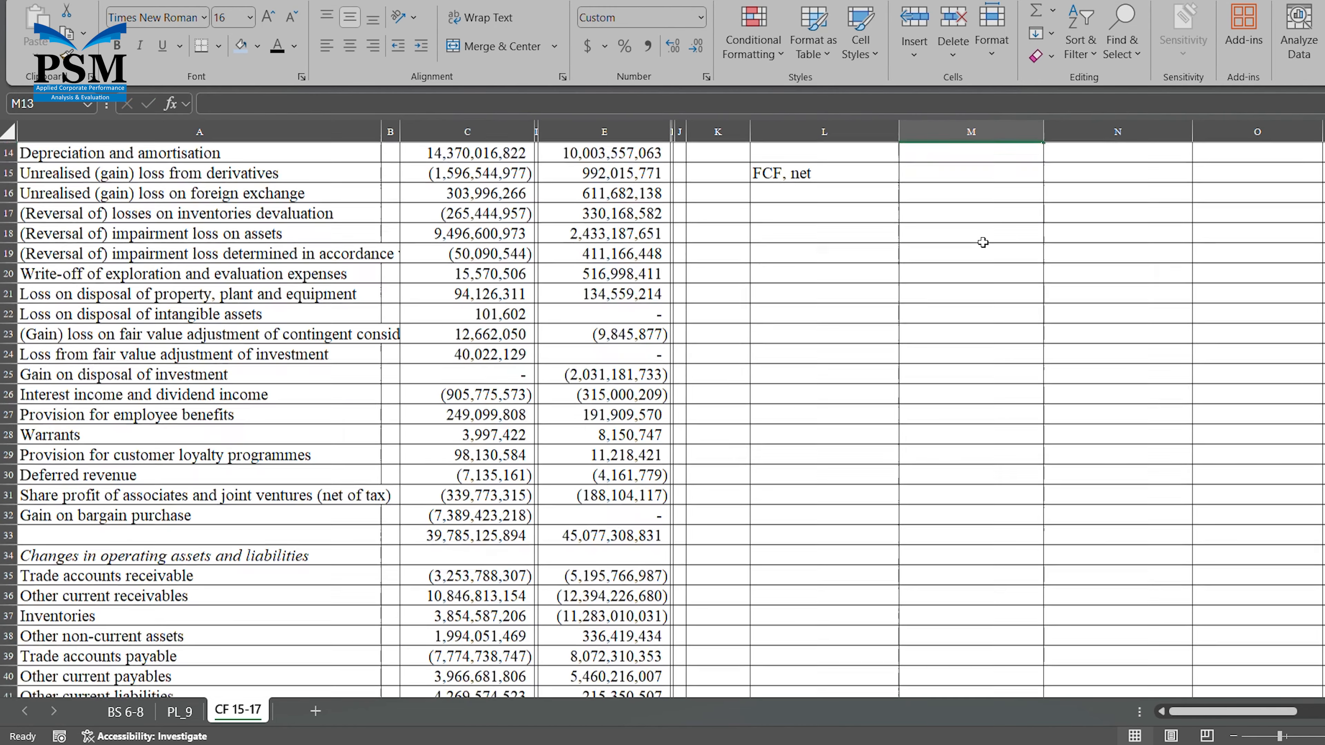
scroll(983, 243, "down", 9)
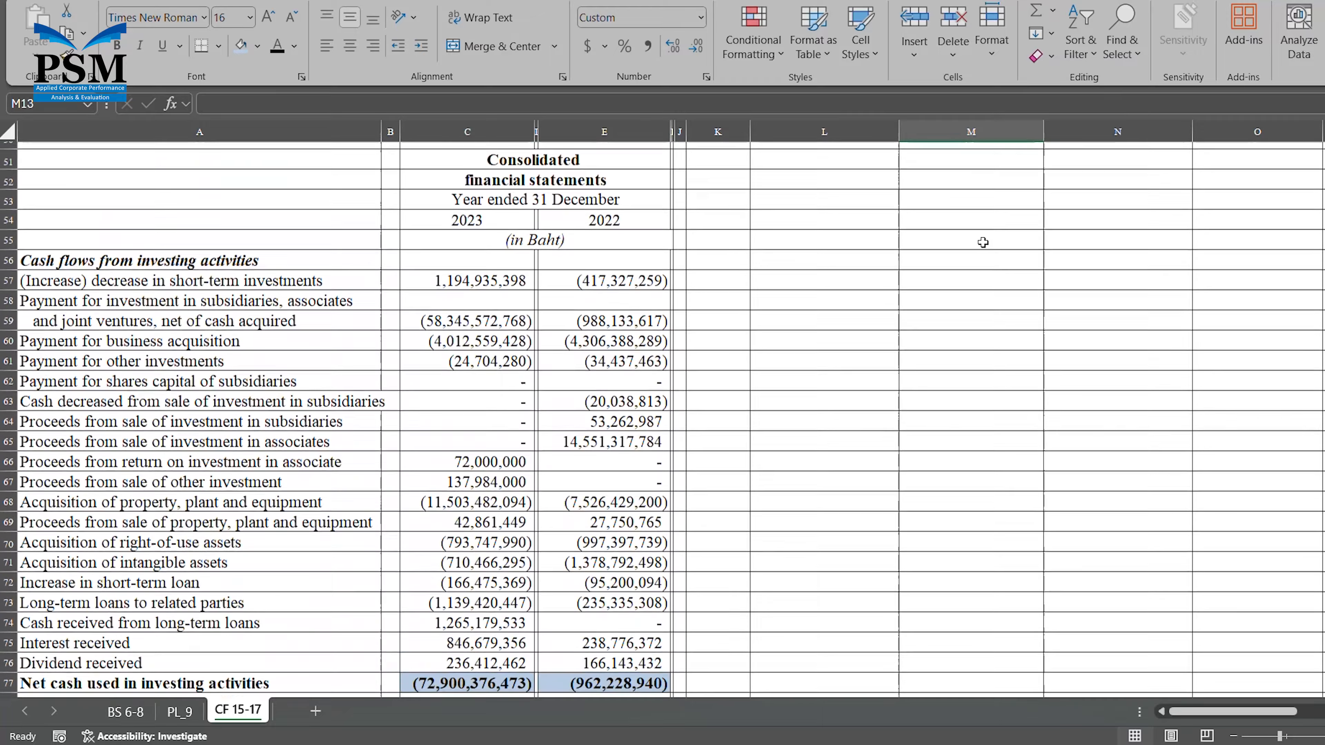
scroll(982, 243, "down", 1)
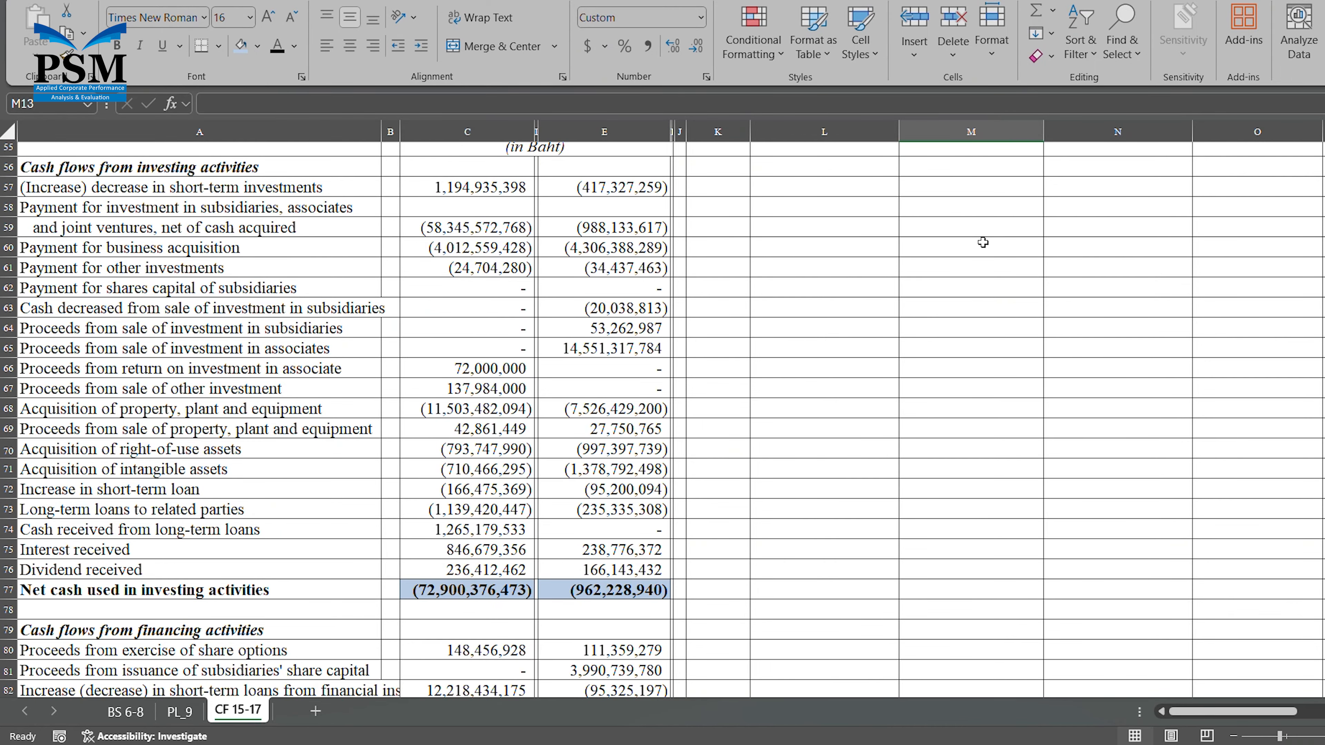
left_click(512, 595)
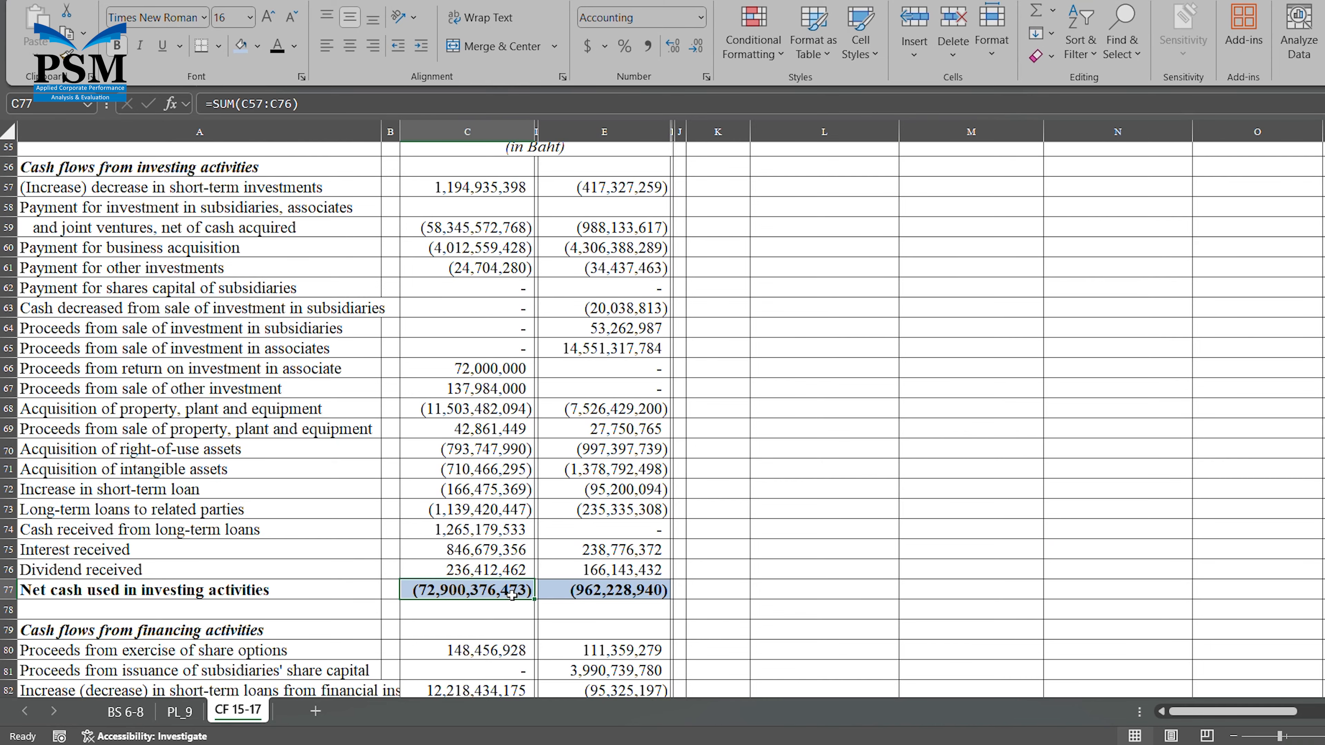
scroll(937, 499, "down", 5)
scroll(937, 499, "up", 5)
scroll(936, 499, "up", 10)
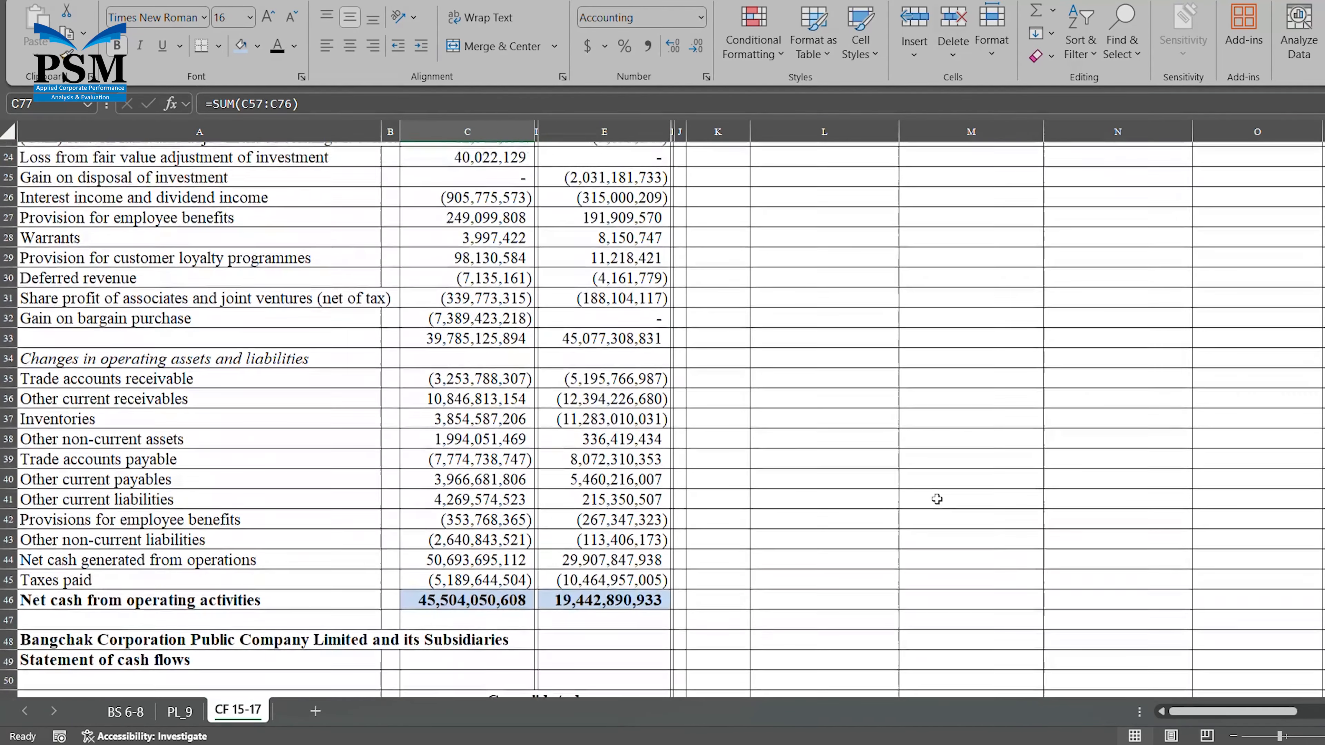
scroll(936, 498, "up", 7)
left_click(936, 499)
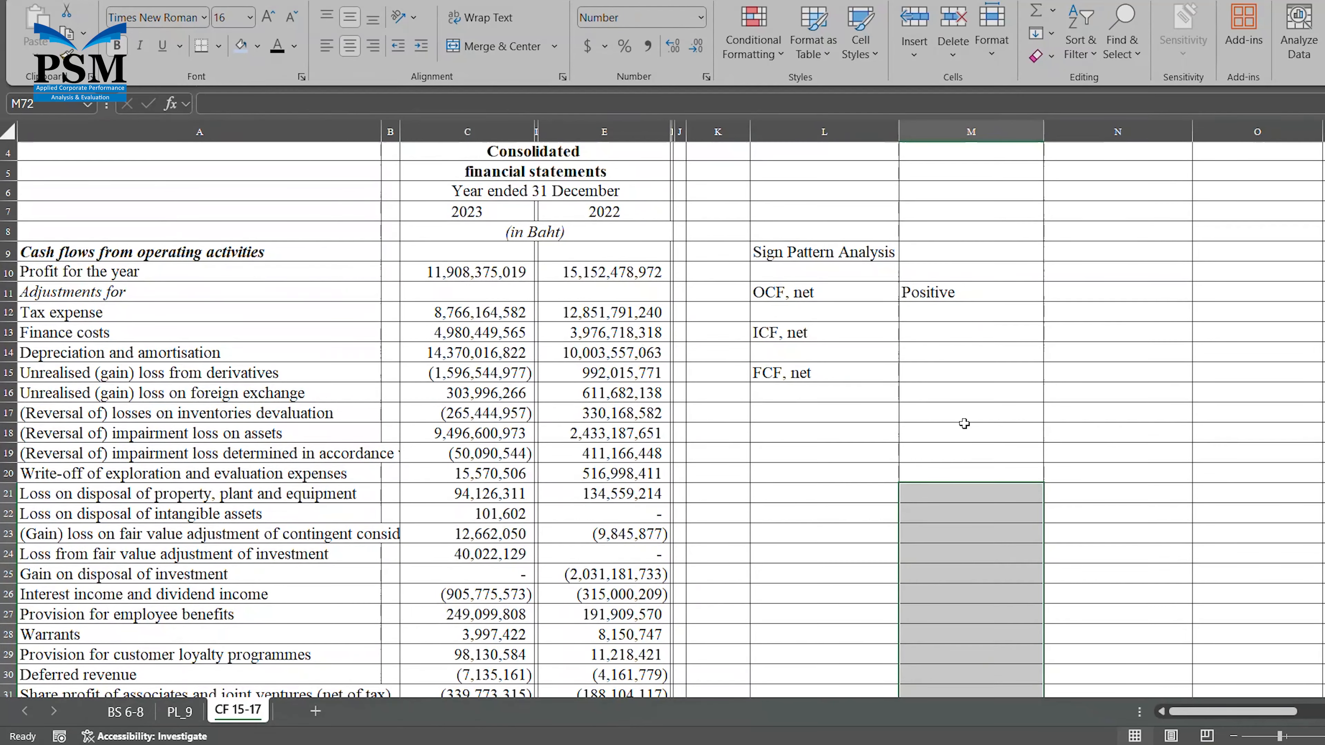
left_click(961, 335)
type("N")
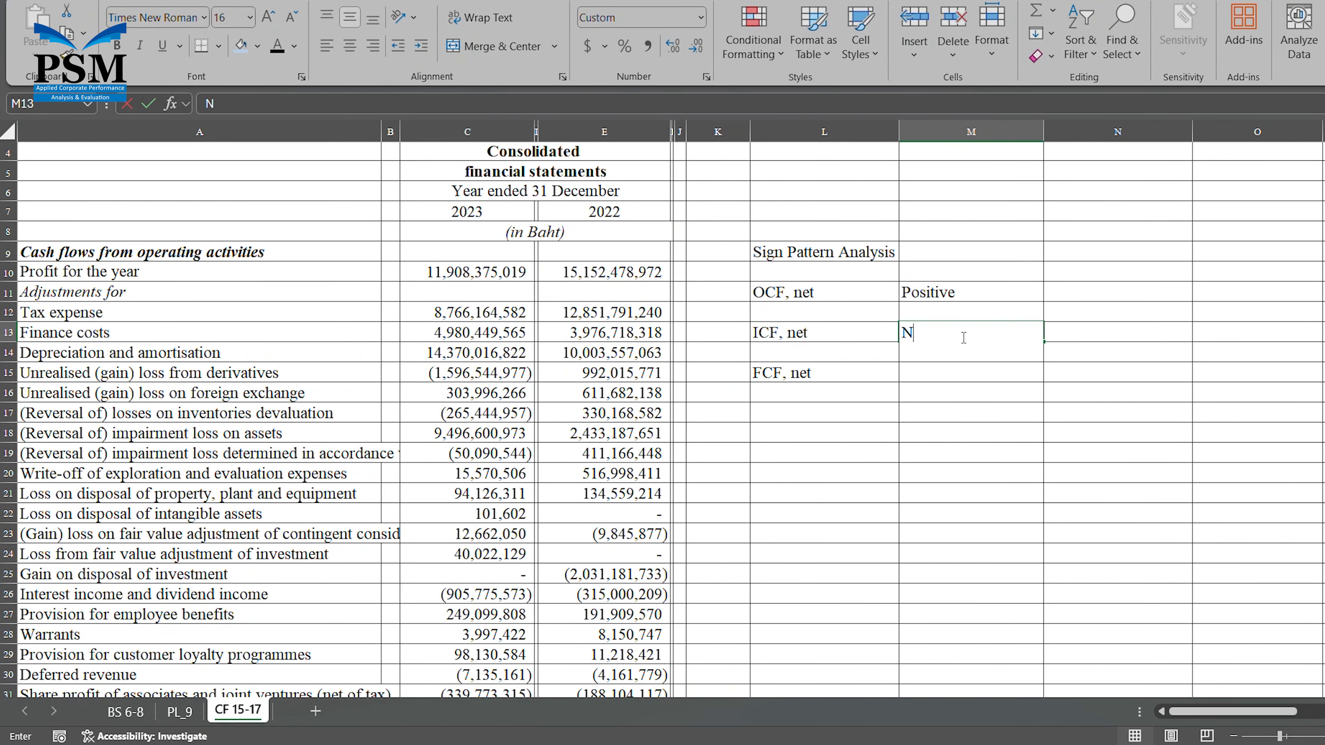
type("egative")
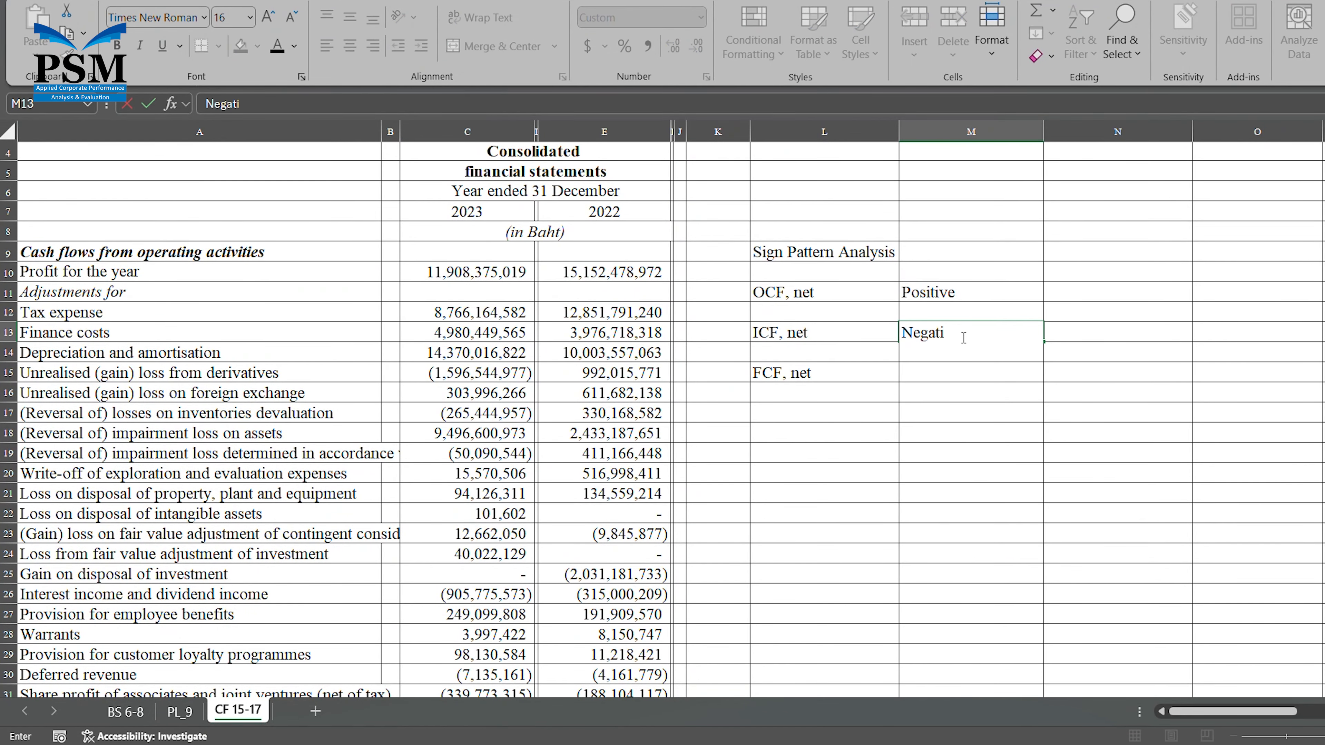
key("Return")
key("Return")
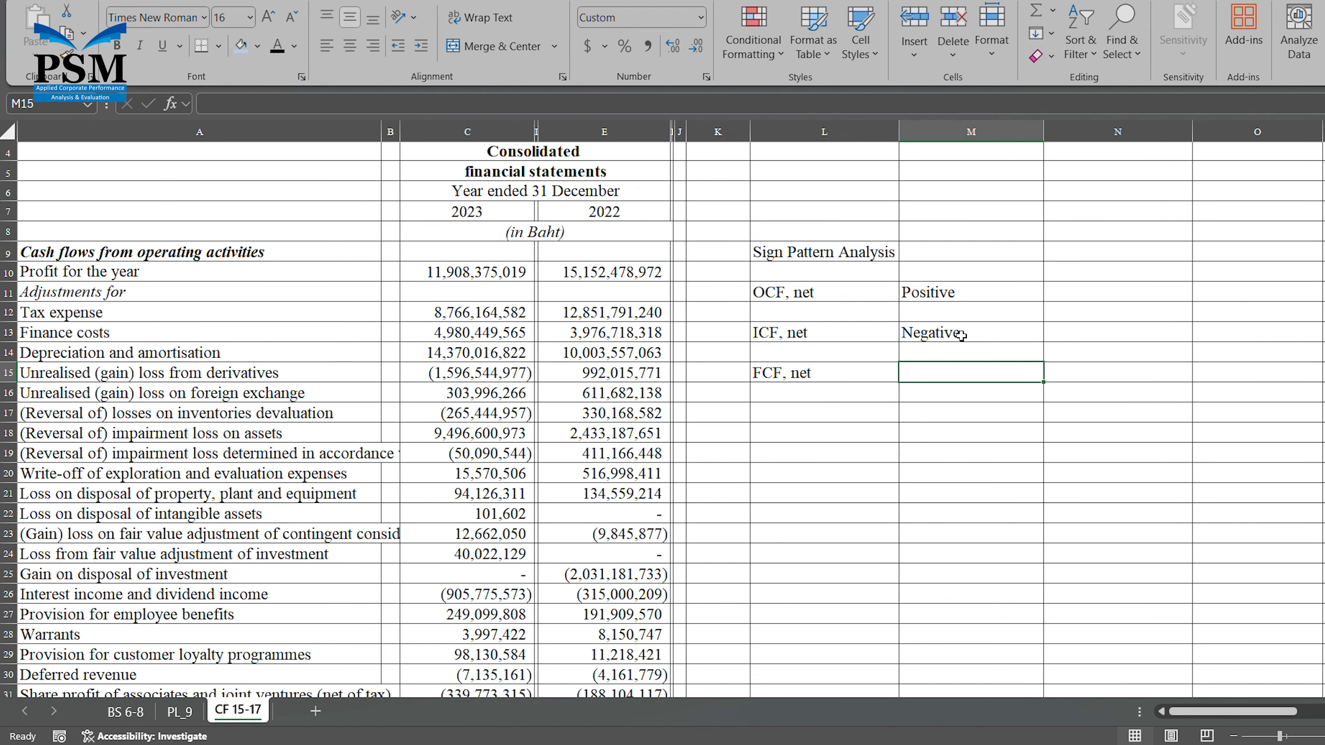
Check the 2023 net cash from financing activities in C95 and enter its sign, Positive, in M15 beside "FCF, net".
scroll(961, 335, "down", 15)
scroll(961, 335, "down", 7)
scroll(961, 336, "down", 2)
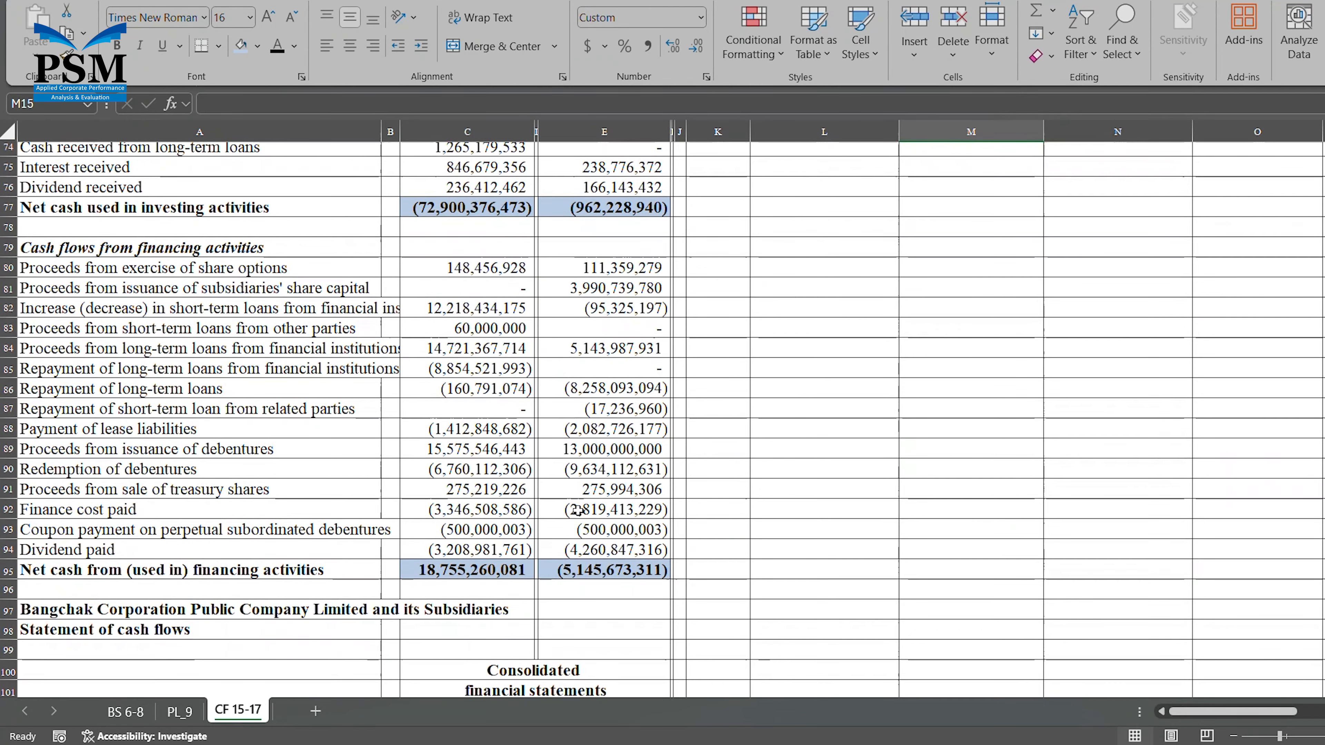
left_click(511, 571)
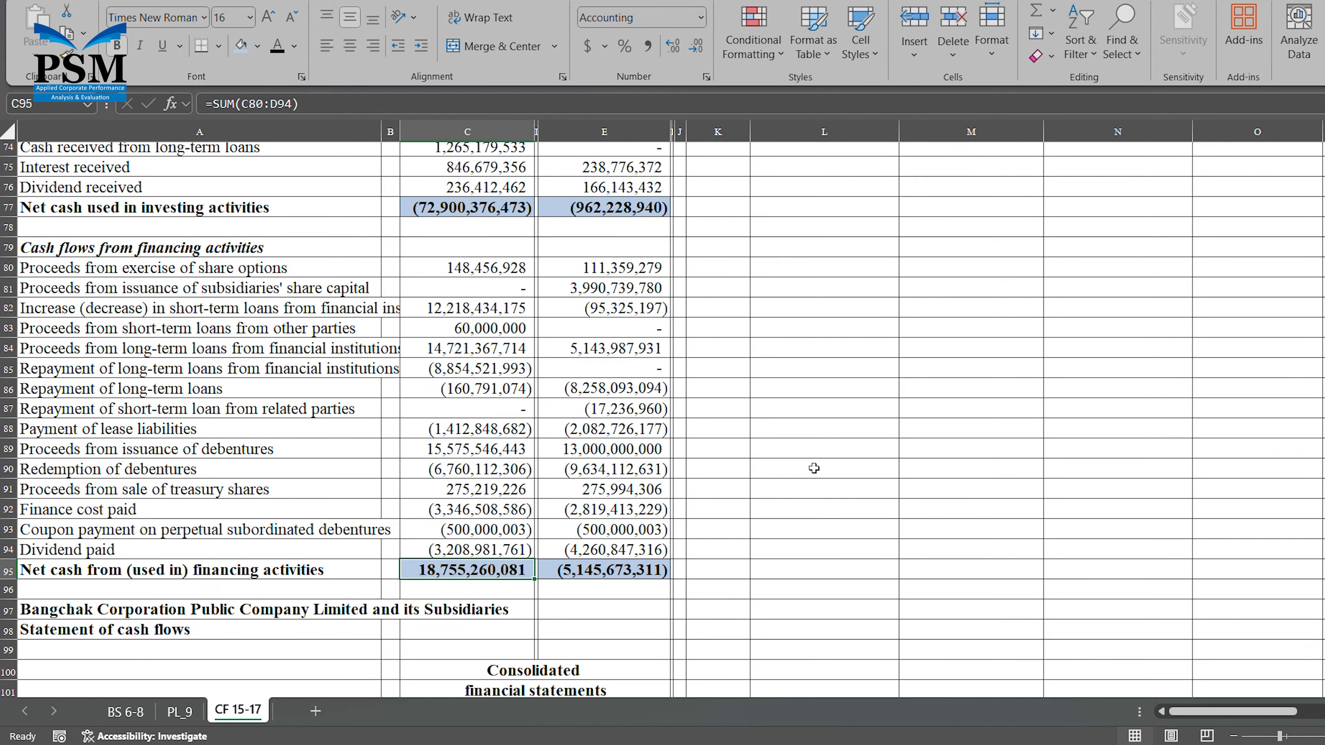
scroll(830, 458, "up", 4)
scroll(831, 458, "up", 13)
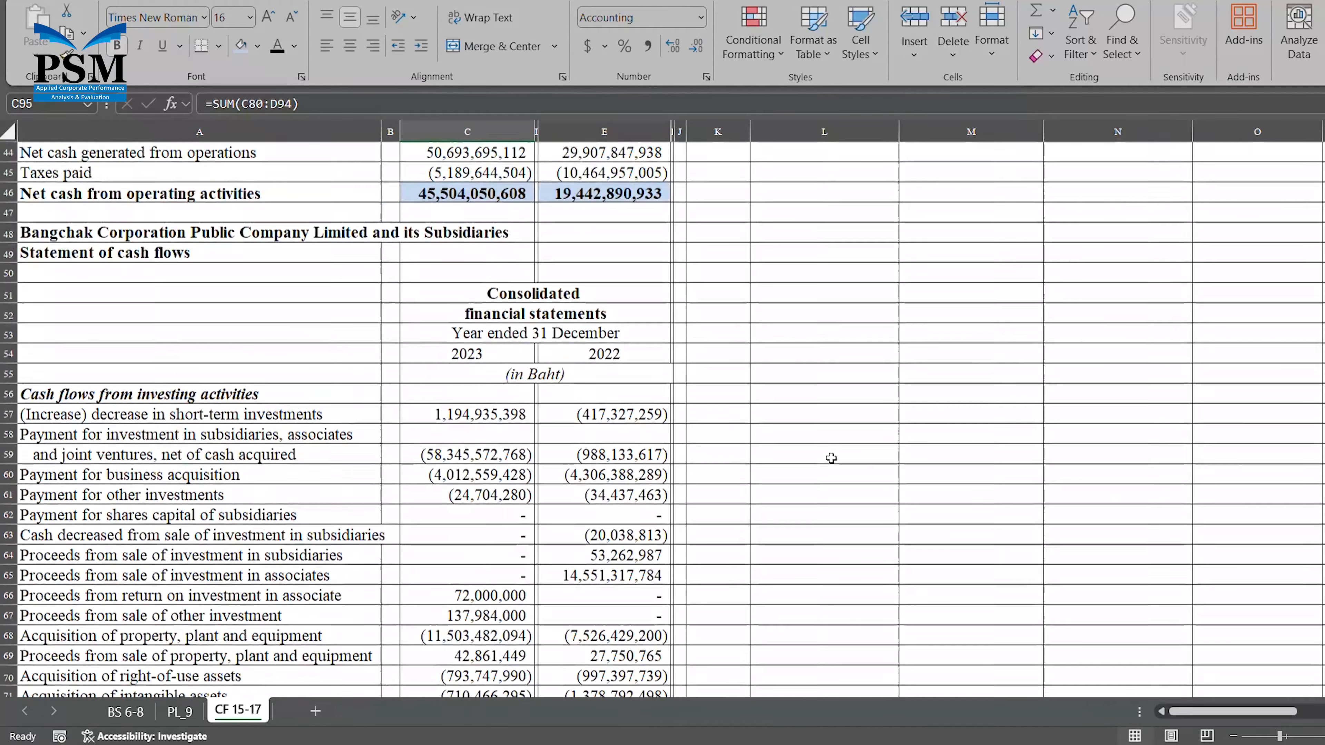
scroll(831, 457, "up", 5)
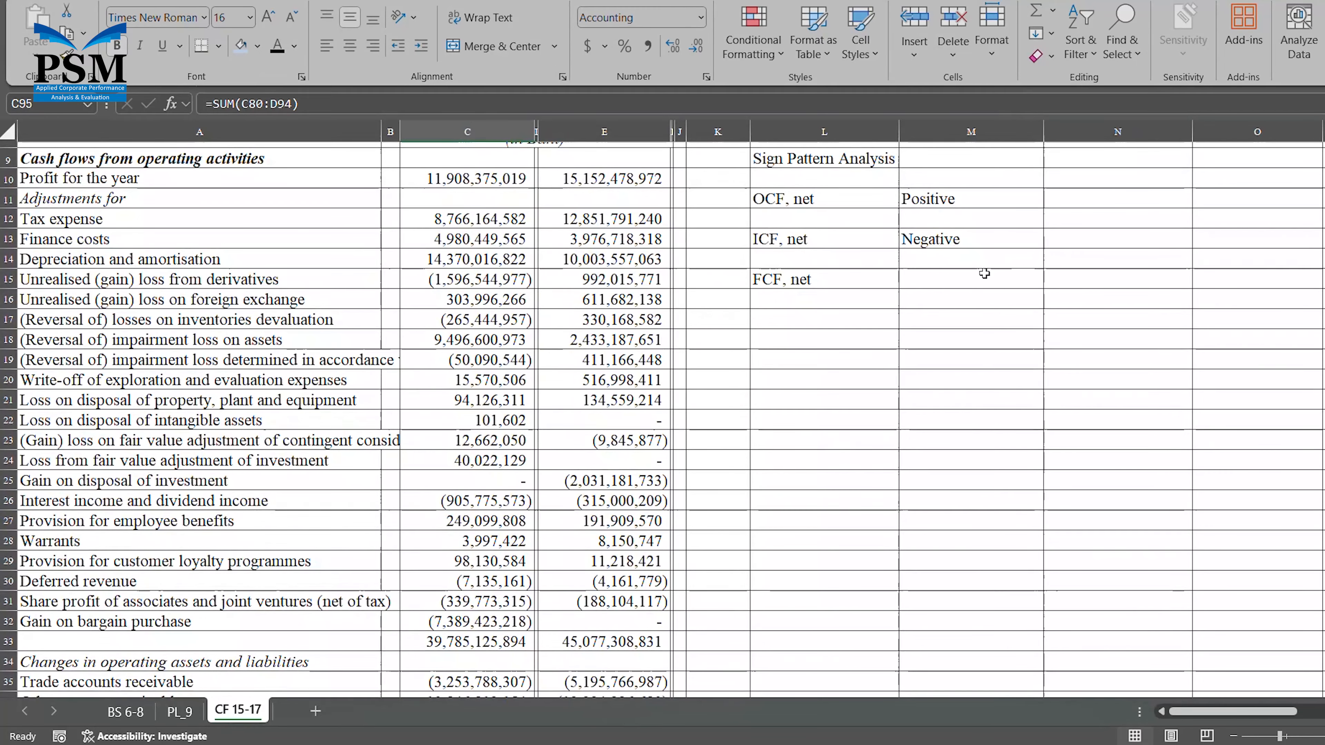
left_click(939, 282)
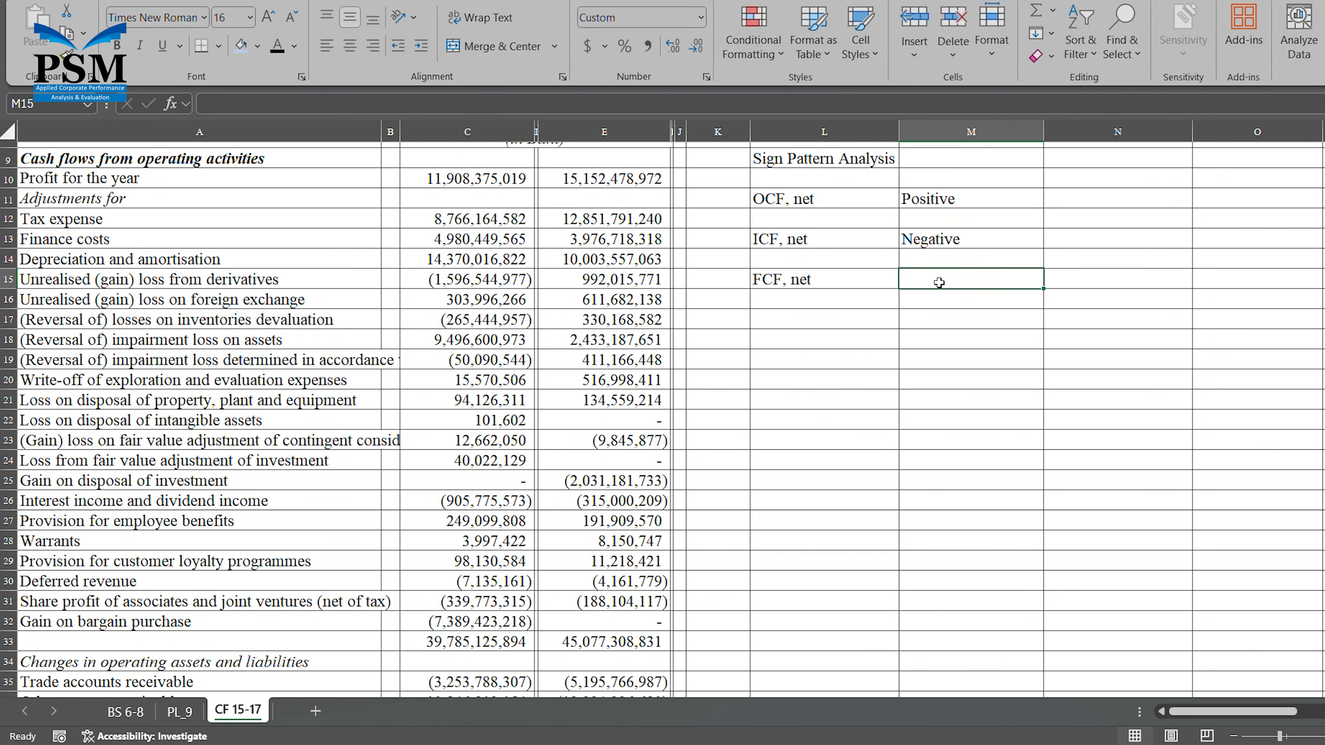
type("Positive")
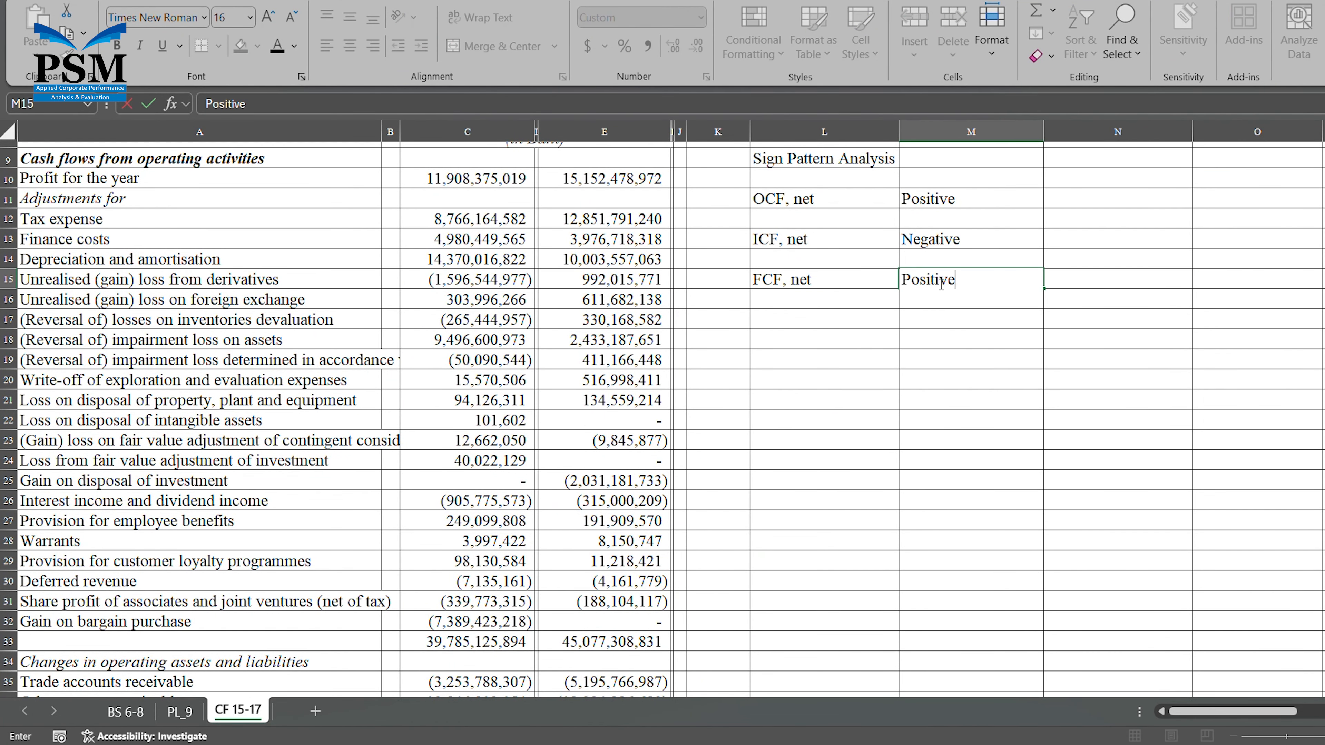
Enter the year 2023 in M10 as the column header, shown without decimals and centered.
left_click(953, 181)
type("2023")
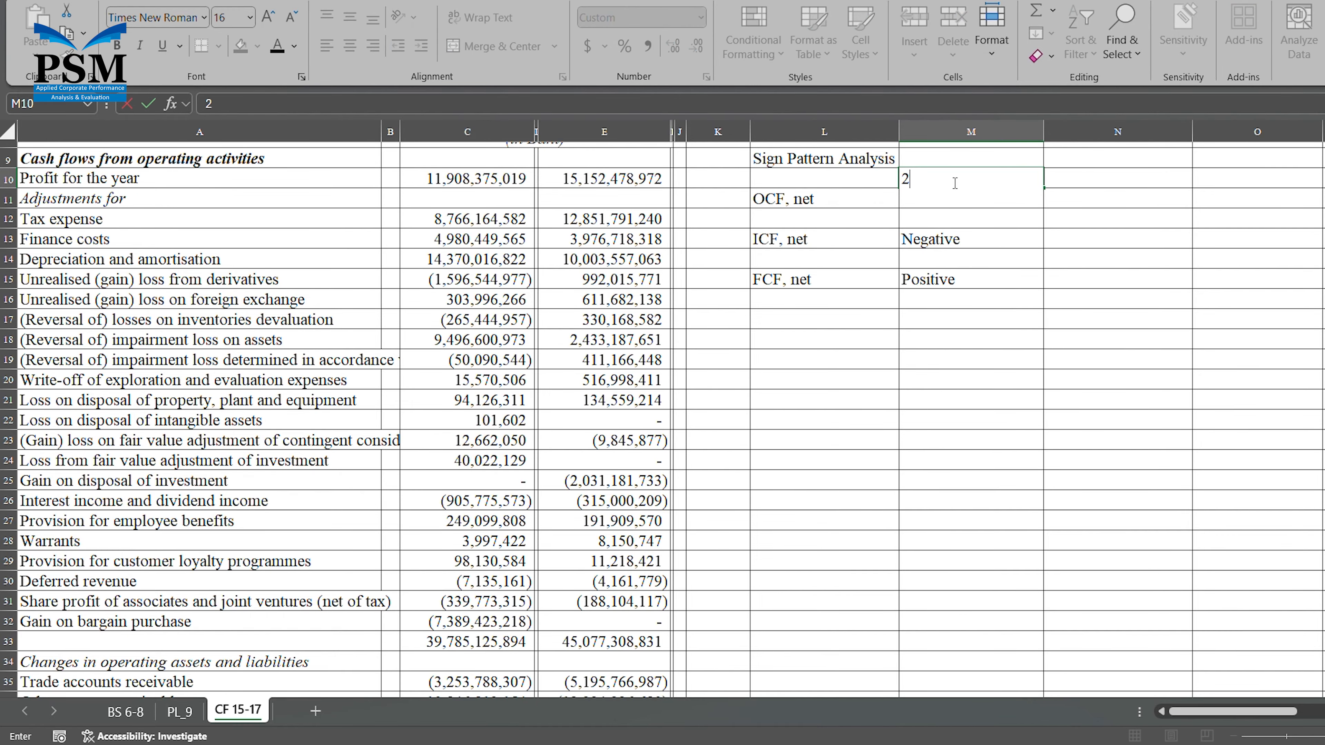
key("ctrl+Return")
left_click(695, 48)
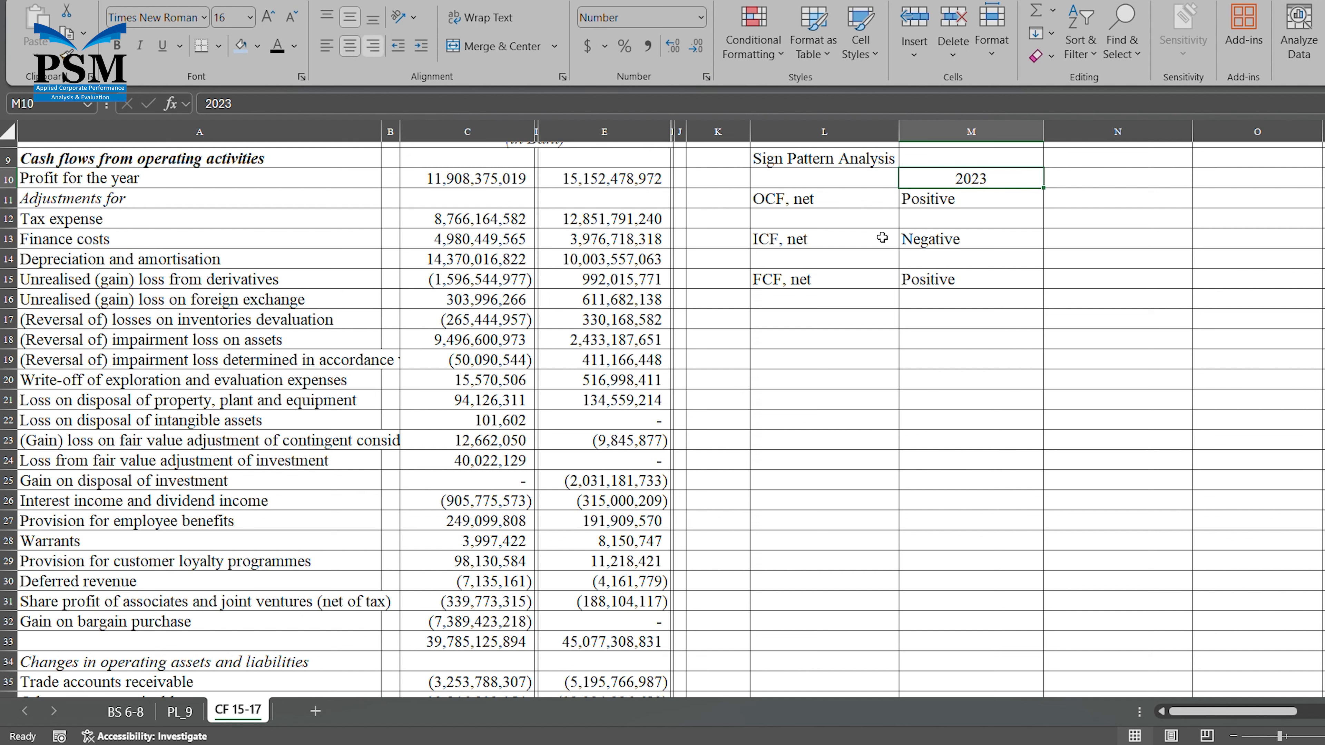
left_click(695, 48)
left_click(695, 48)
key("alt+h")
key("a")
key("c")
Enter the pattern classification "Type N. 3" in cell M17, below the three cash flow signs.
left_click(945, 323)
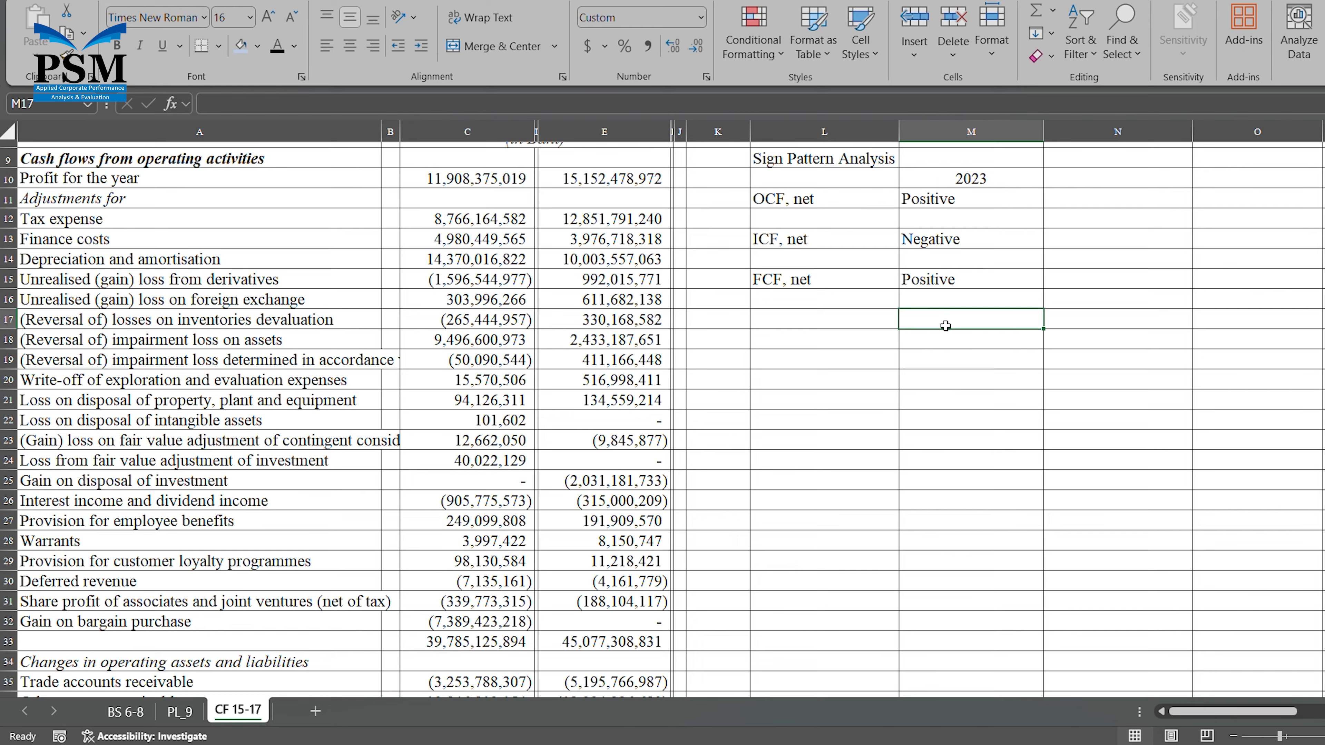
type("Type N. 3")
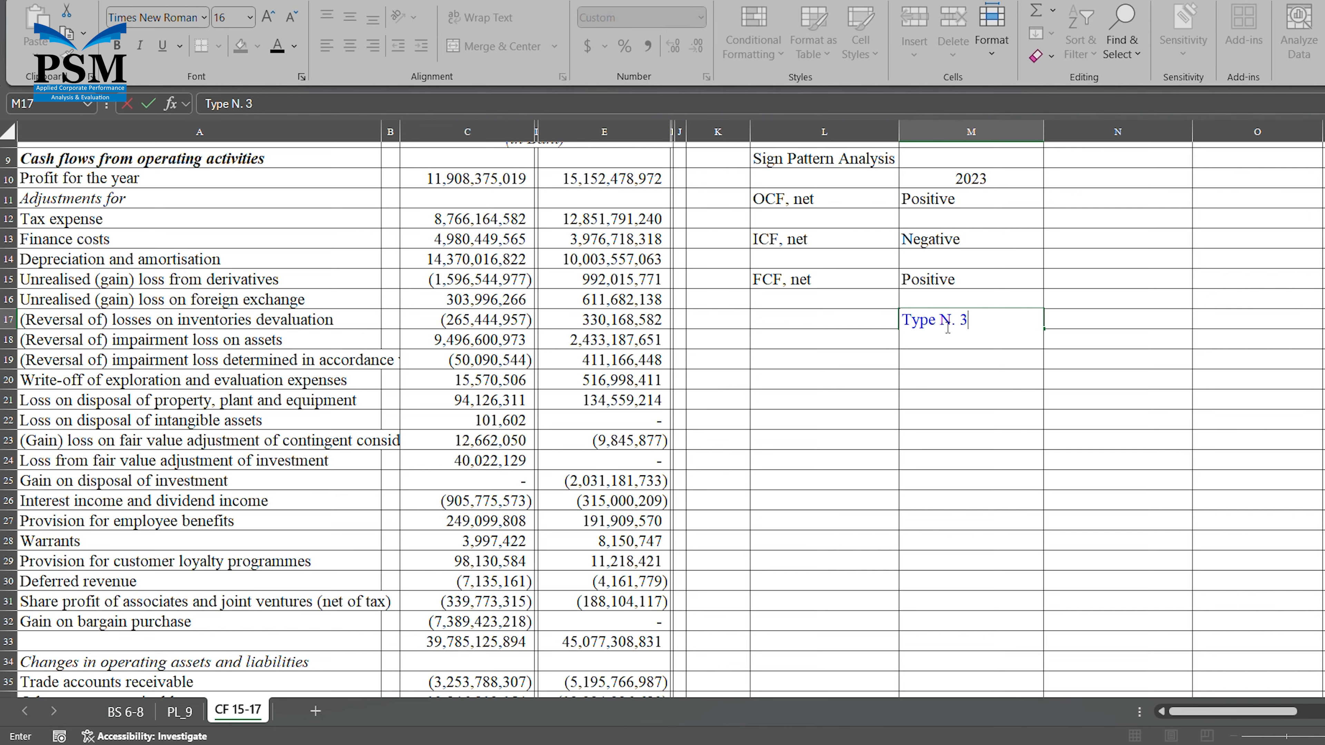
key("Return")
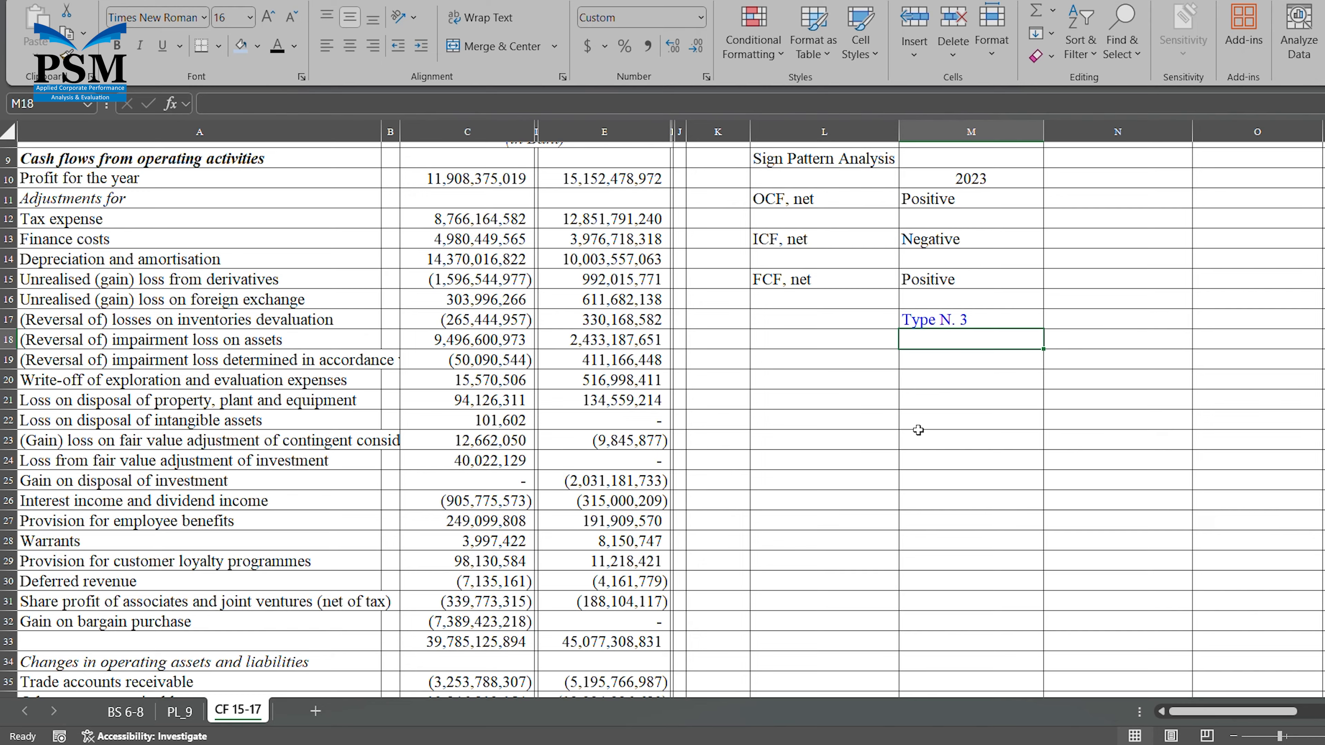
Enter the formula heading "FCFF = OCF - ICF" in L19, below the sign pattern table.
left_click(964, 284)
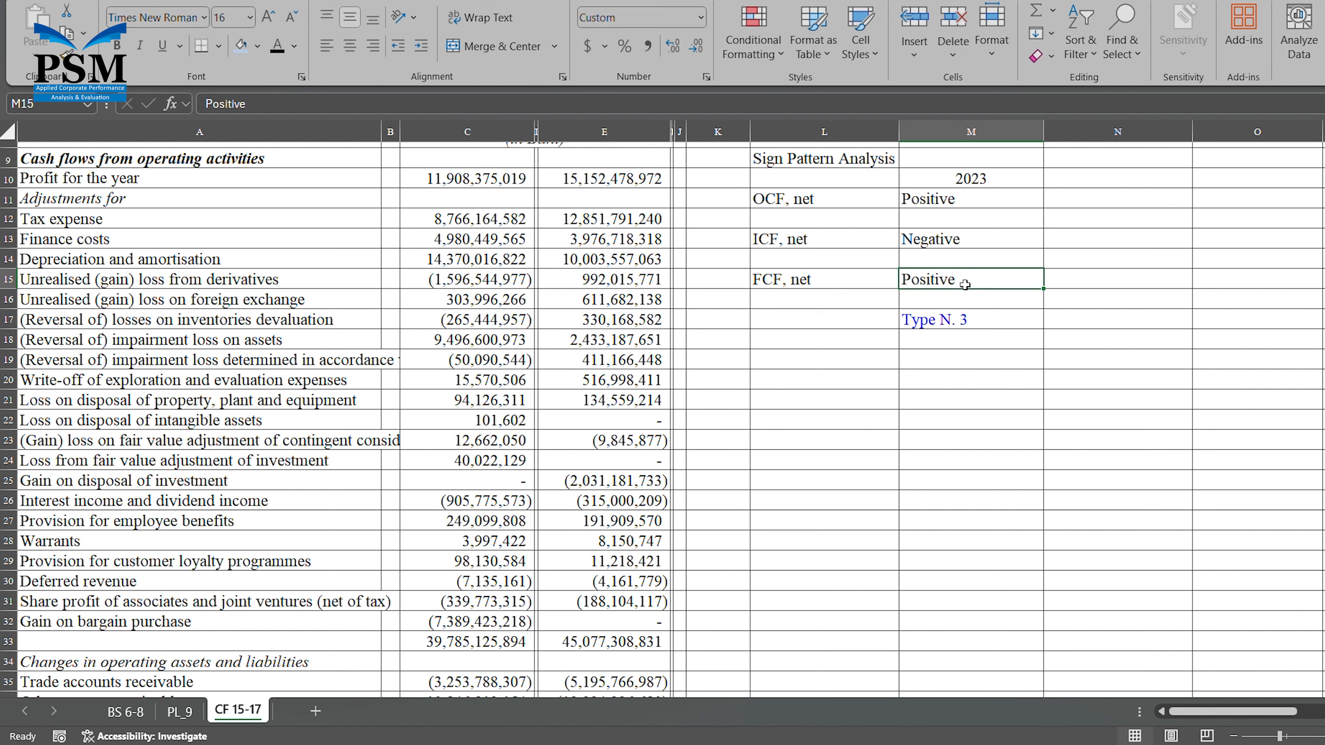
key("Down")
key("Down")
key("Down")
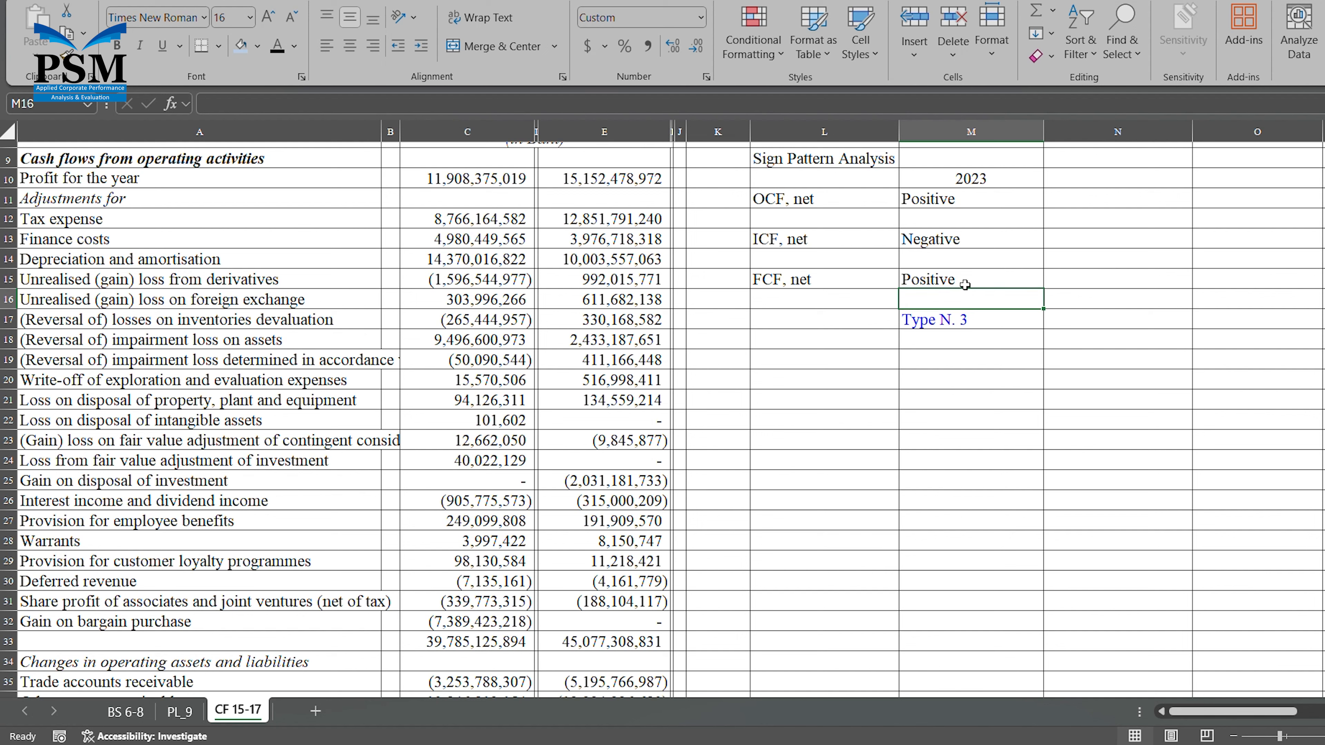
key("Left")
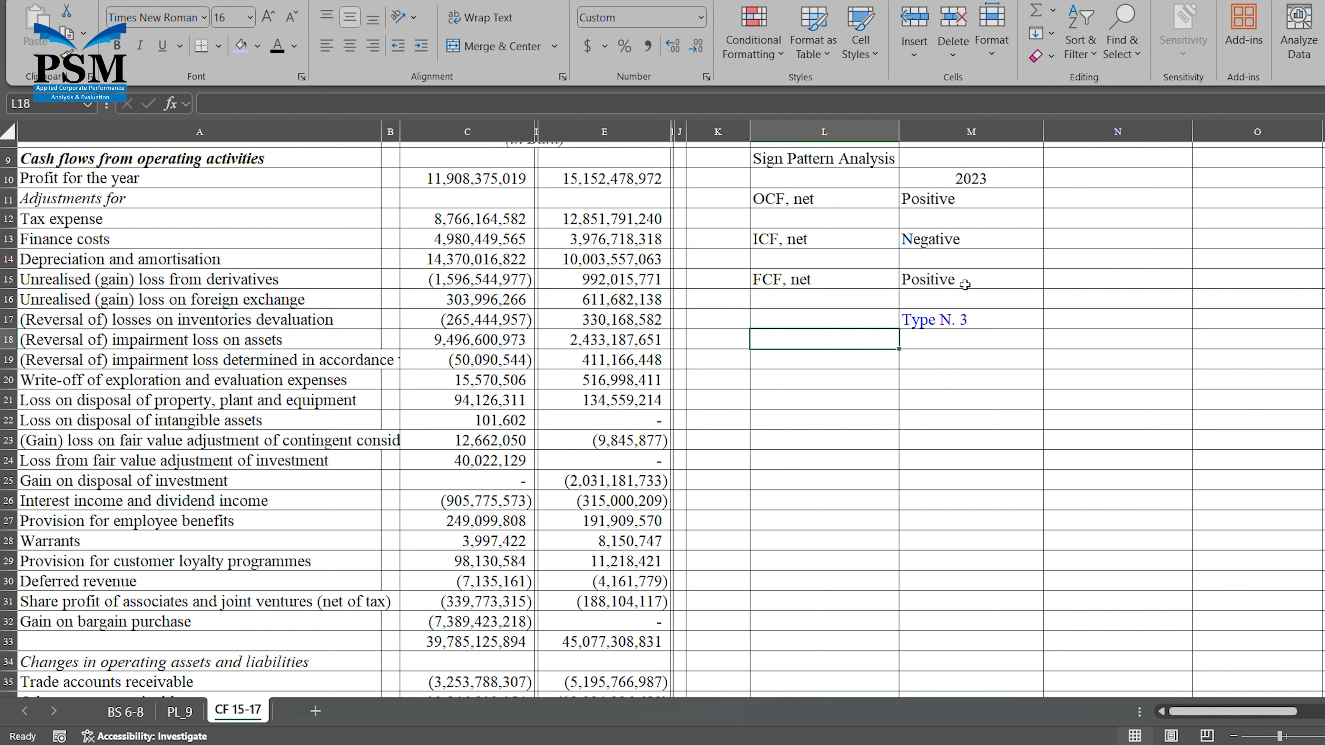
key("Down")
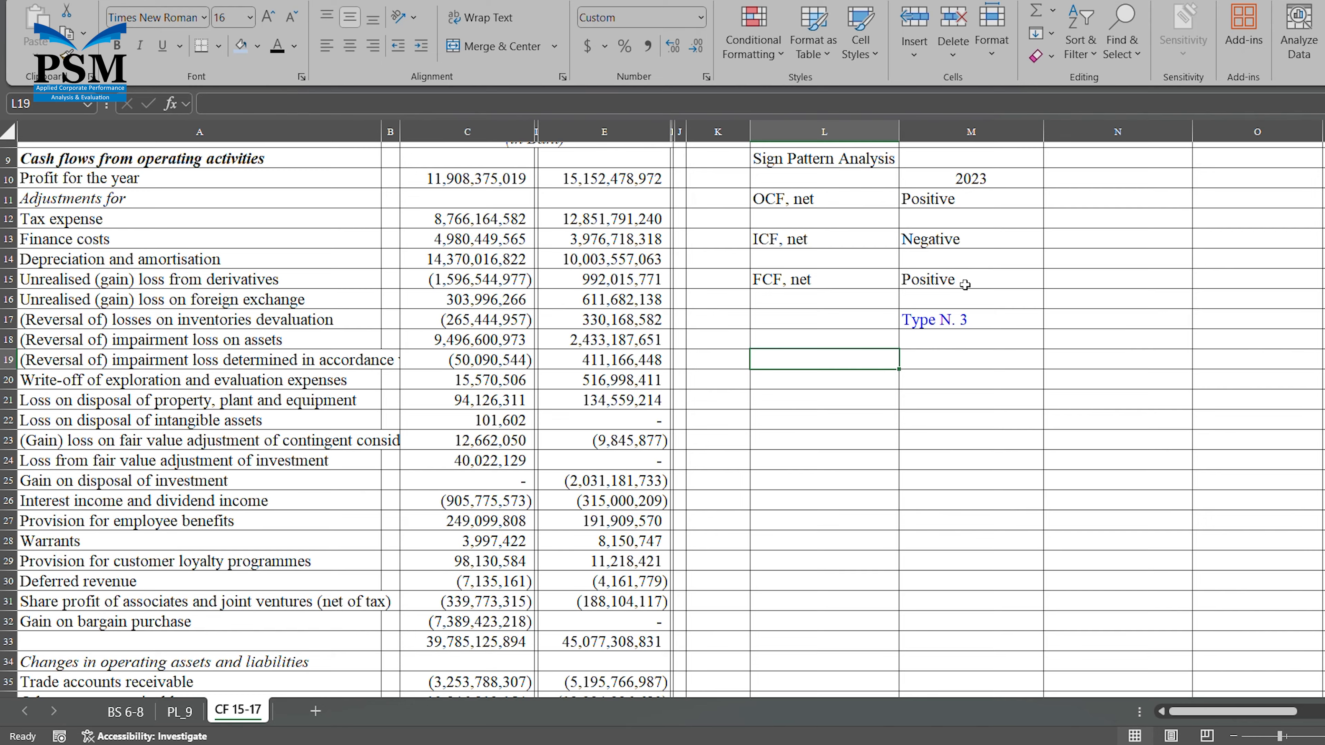
type("FCFF = ")
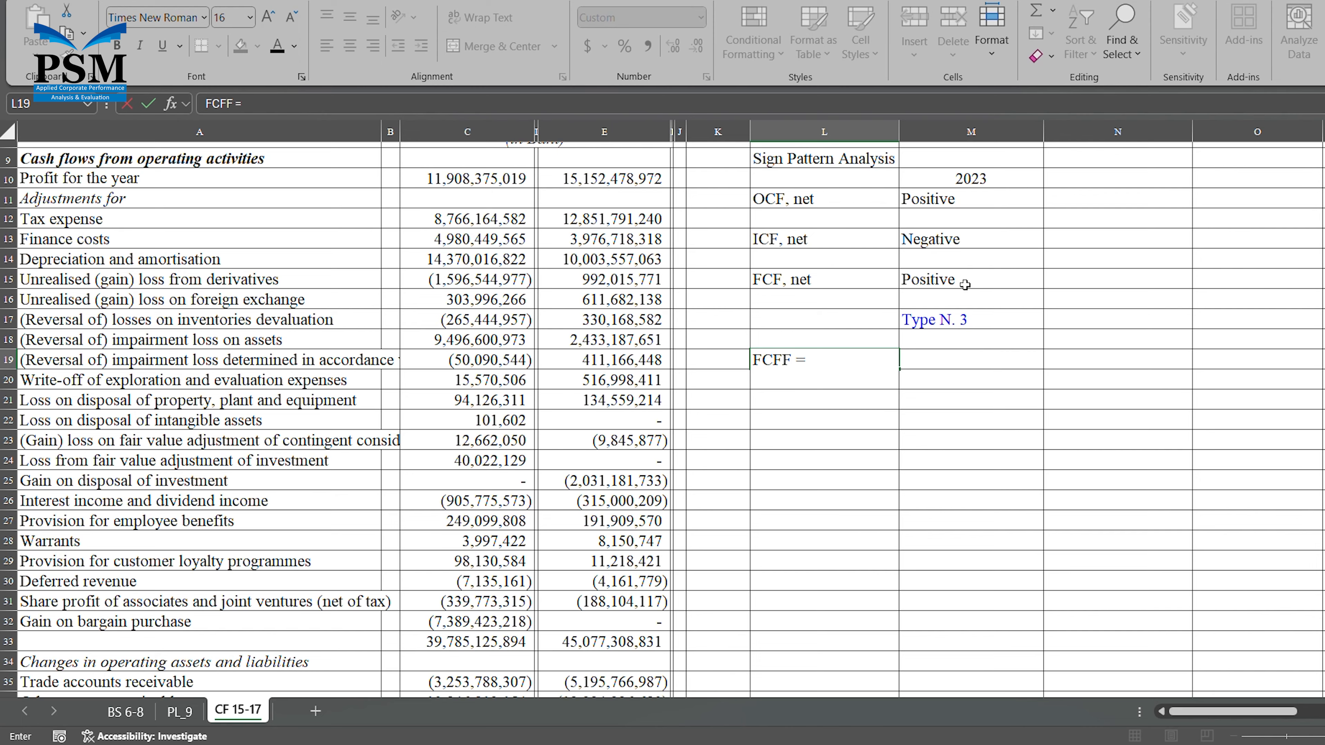
type("OCF - ICF")
key("Return")
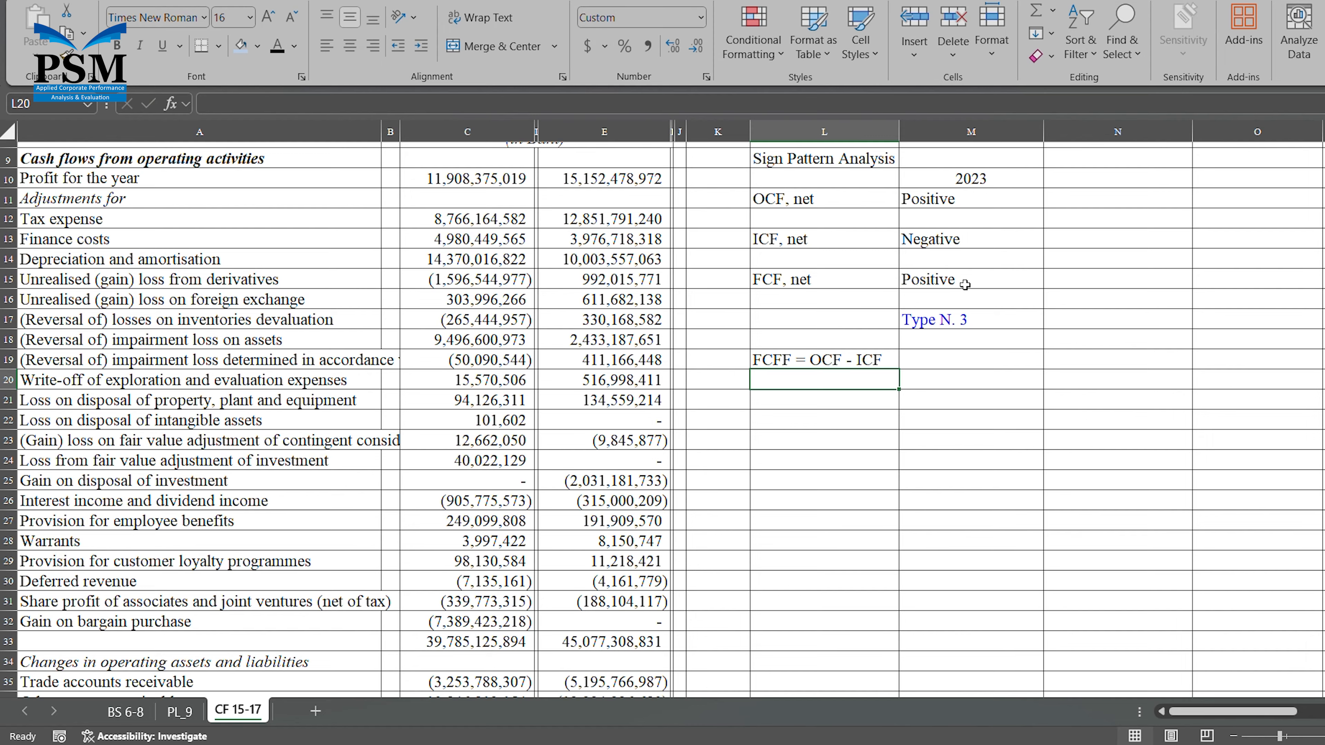
Label L21 "OCF, net" and enter the year 2023 in M20 as the column header, shown without decimals.
key("Return")
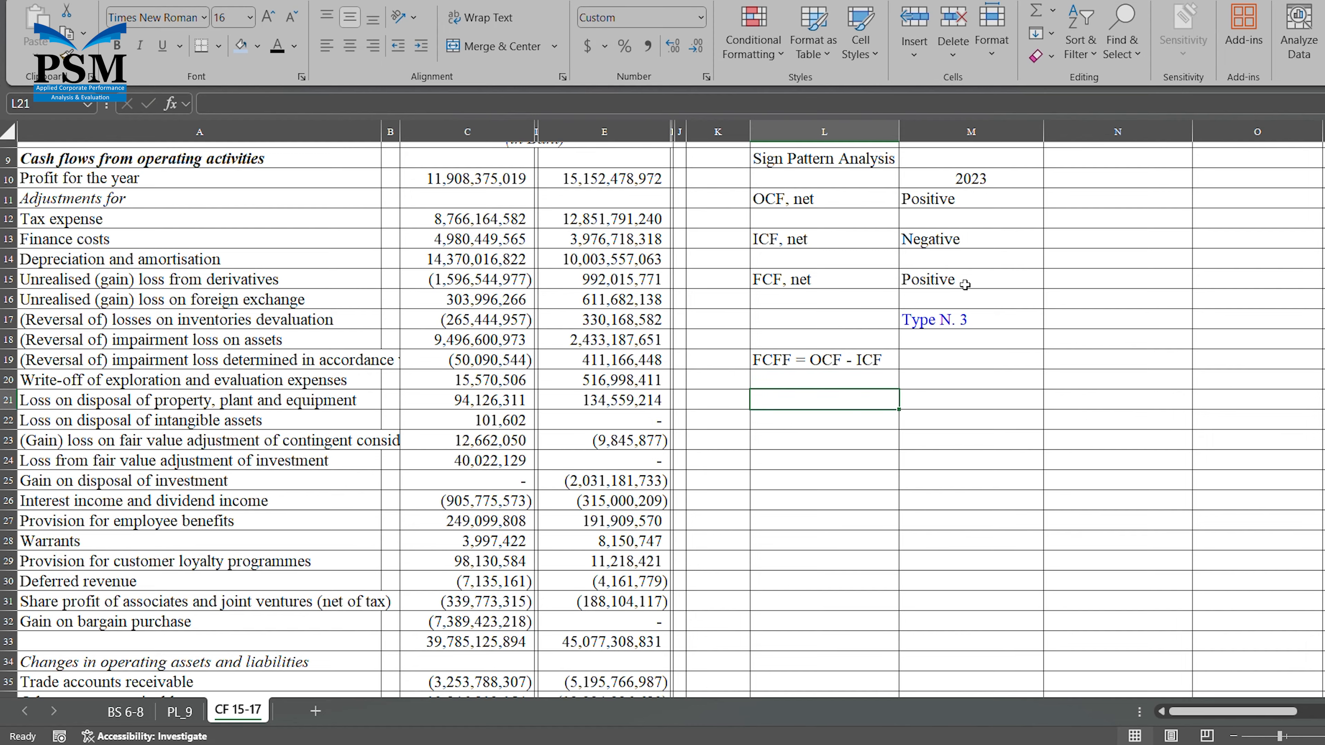
type("OCF")
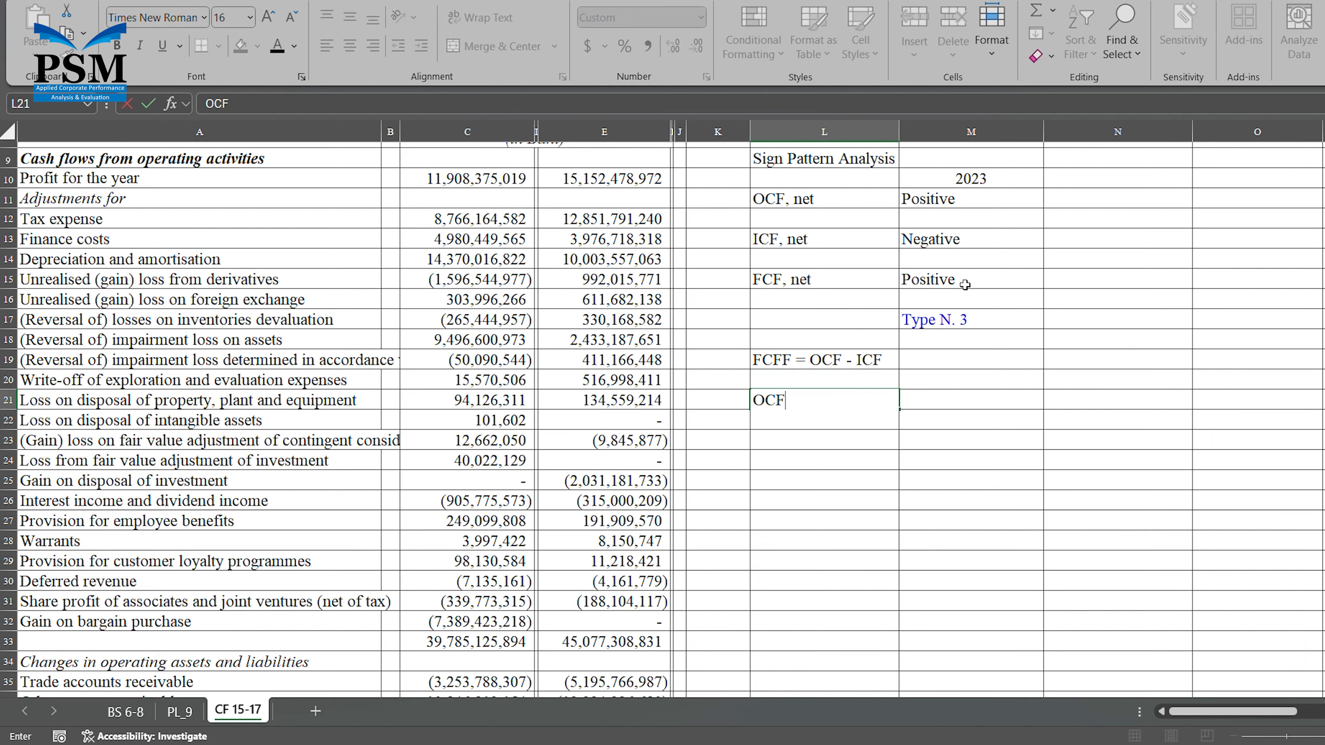
type(", net")
key("Tab")
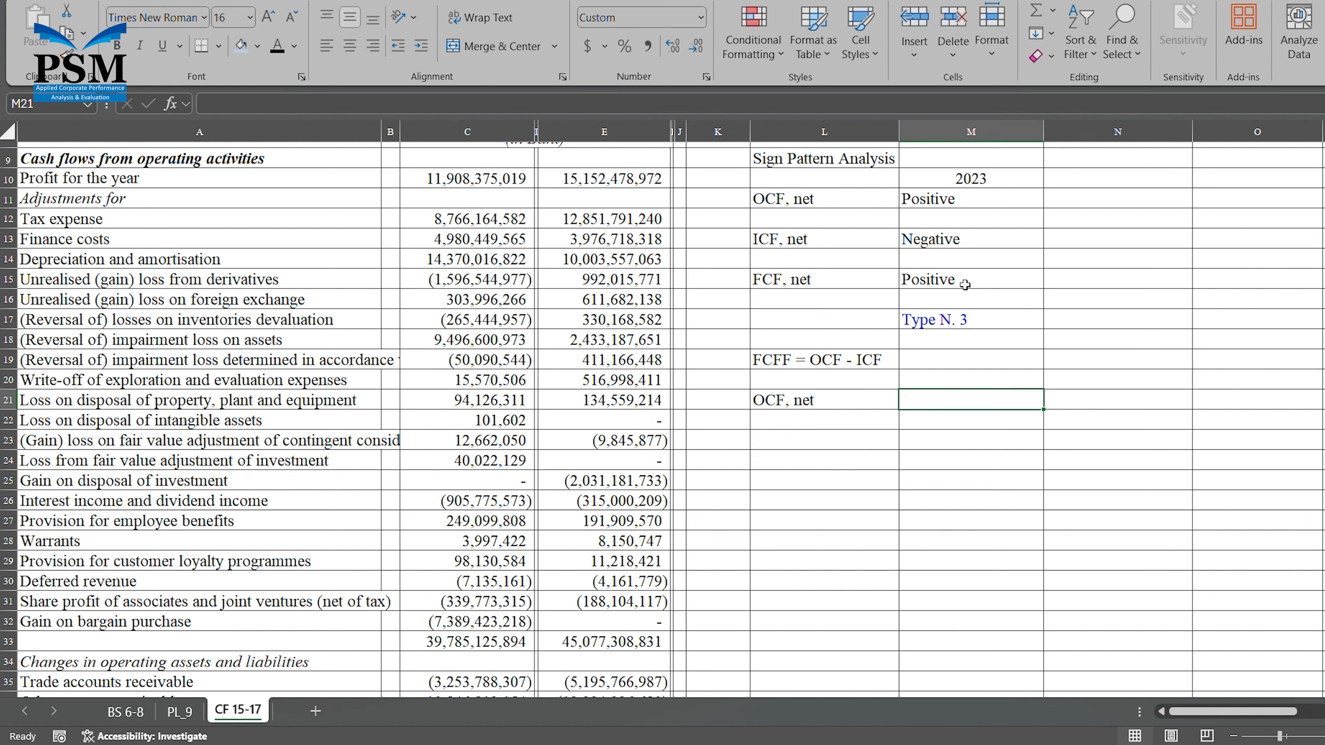
key("Up")
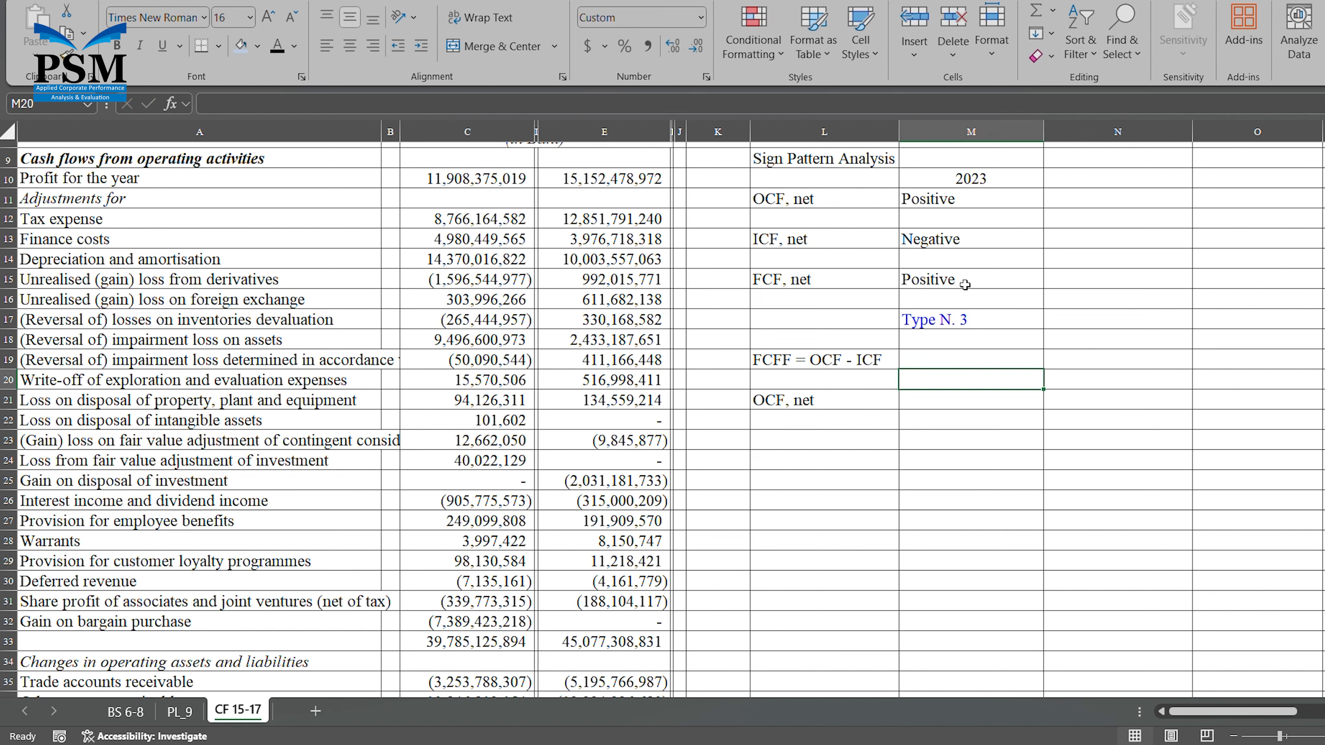
type("2023")
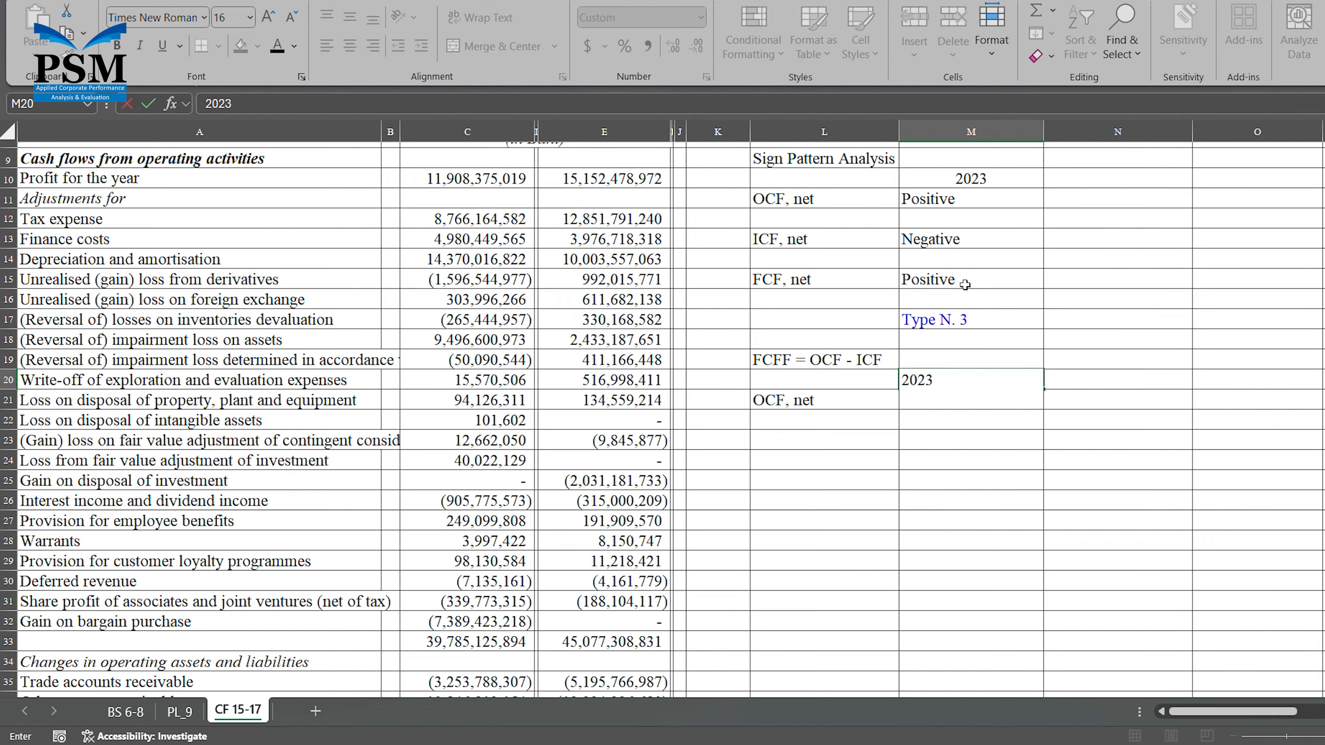
key("ctrl+Return")
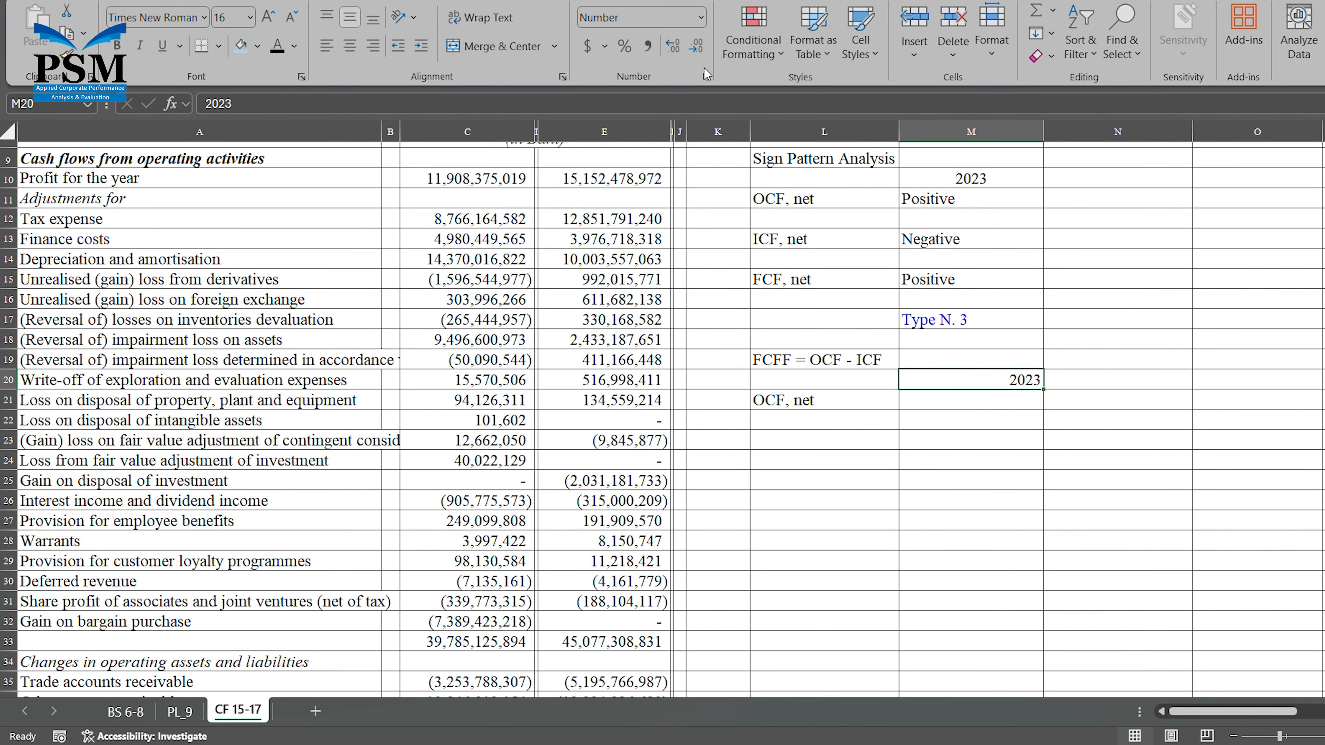
Link M21, beside "OCF, net", to the 2023 net cash from operating activities in C46.
left_click(972, 404)
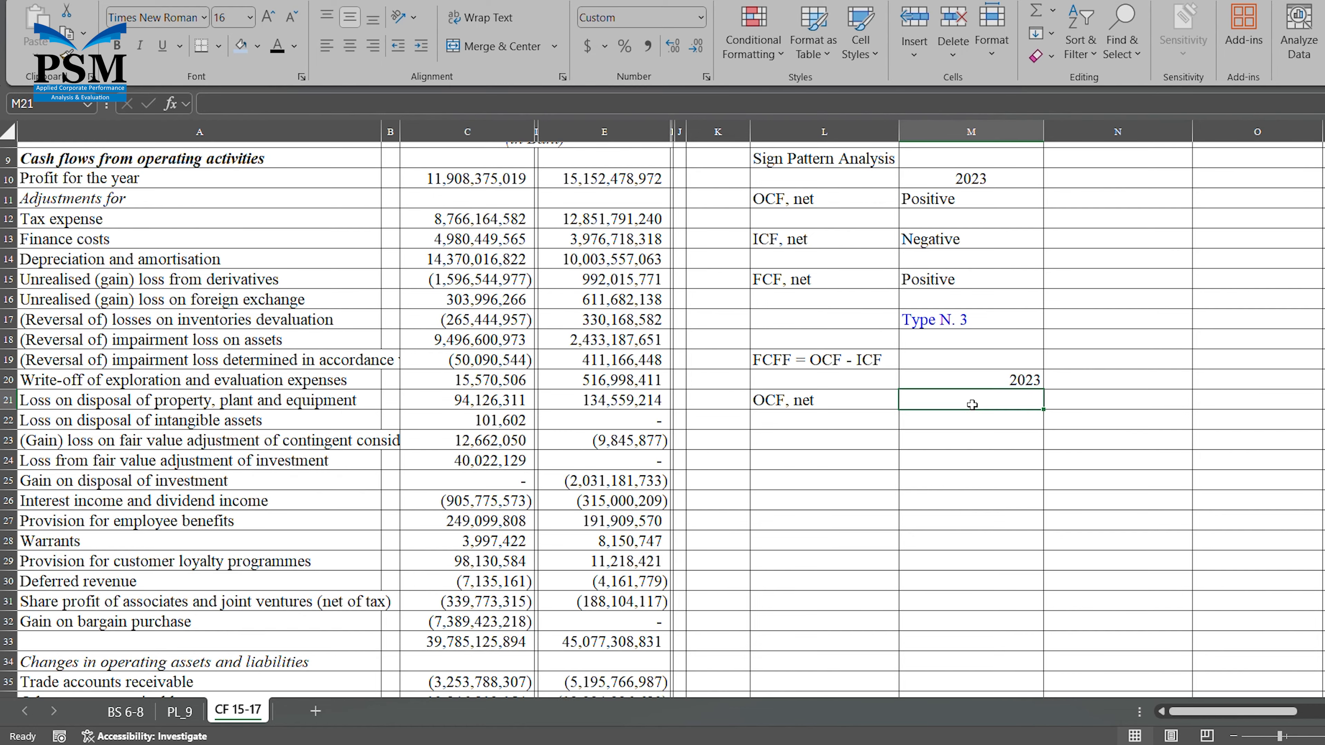
type("=")
scroll(974, 406, "down", 6)
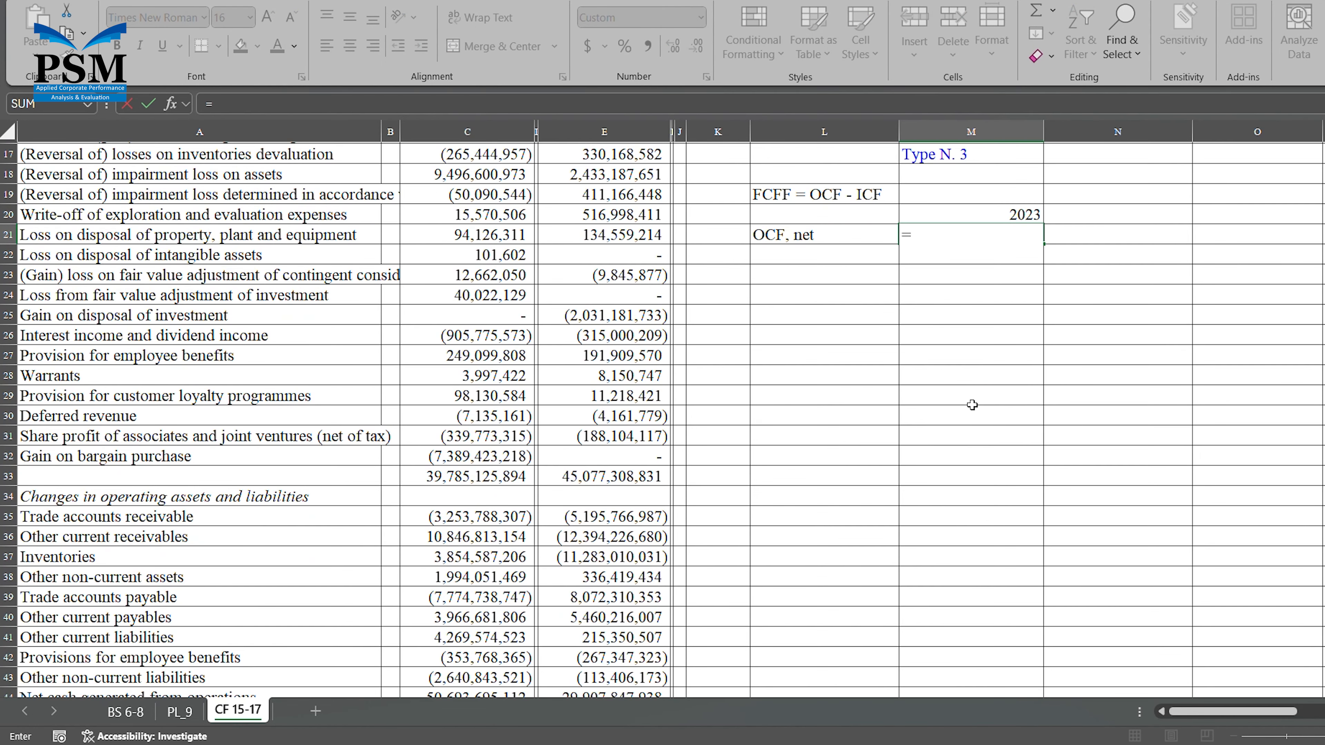
scroll(972, 404, "down", 1)
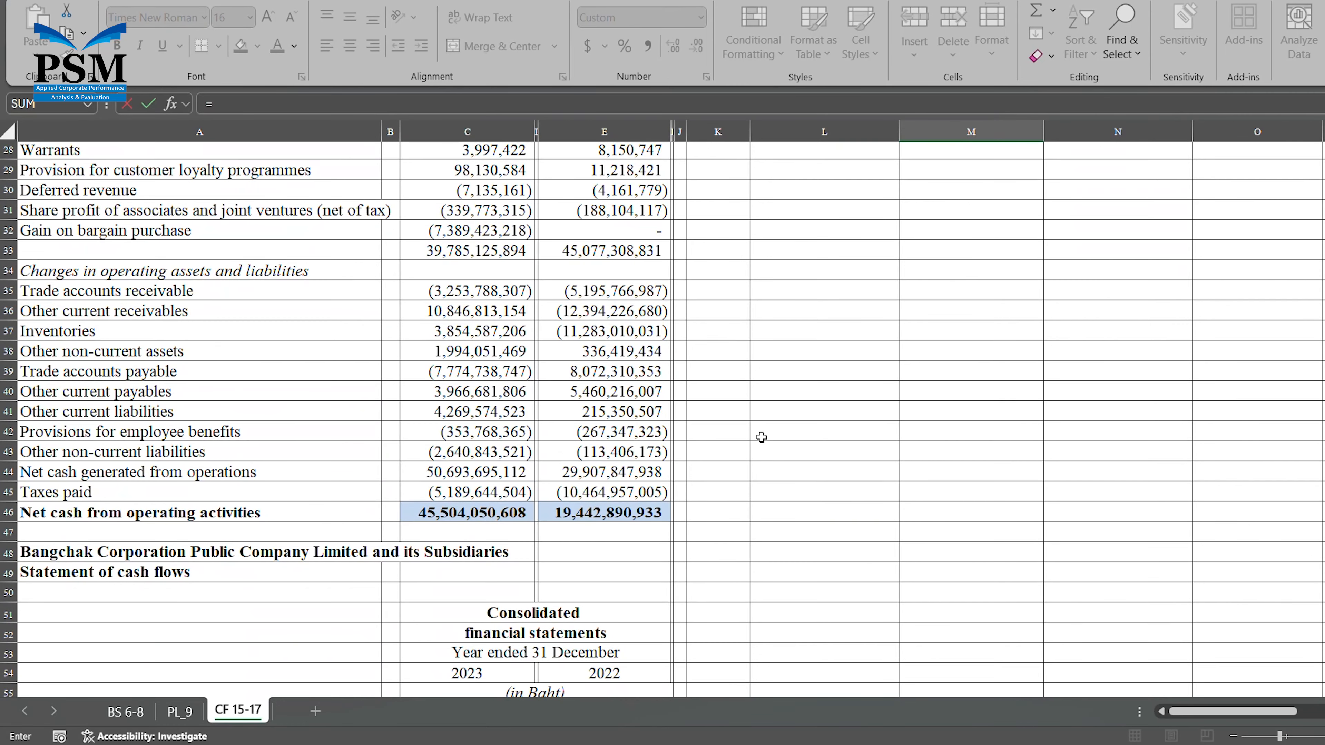
left_click(499, 518)
key("Return")
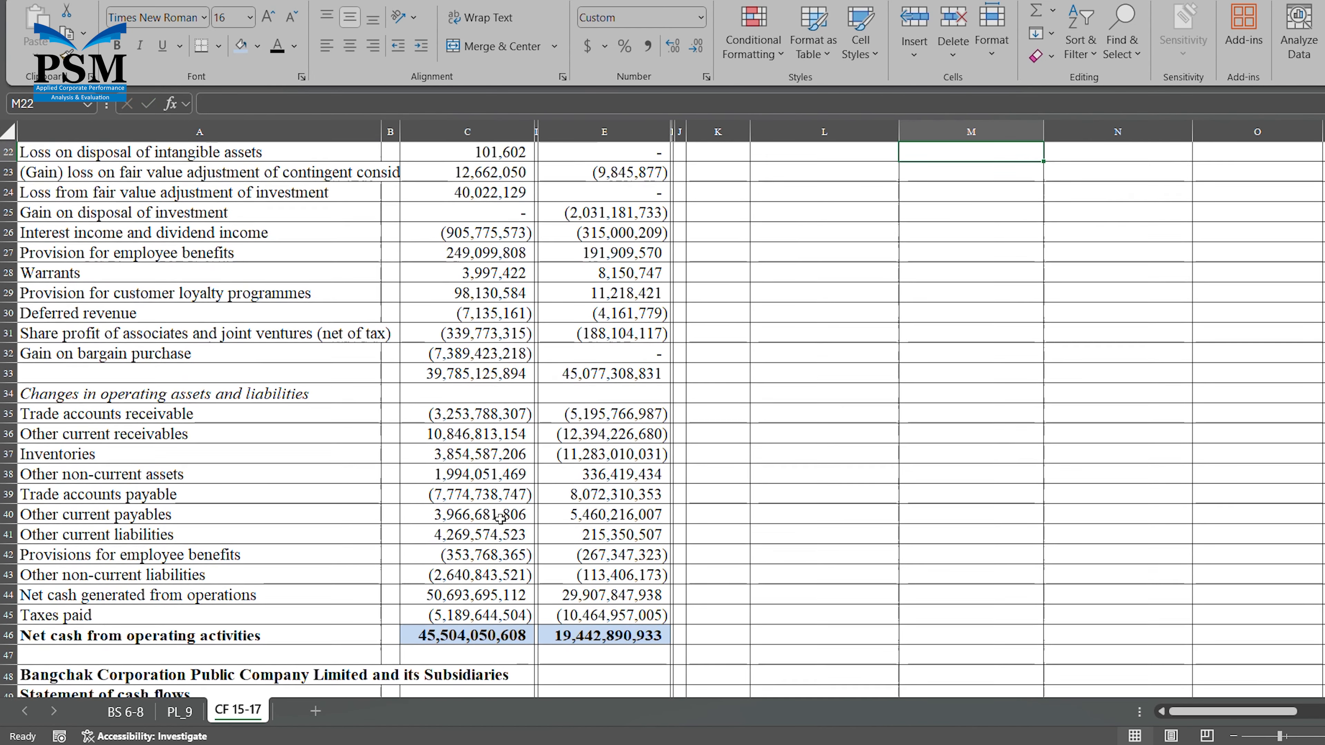
scroll(499, 518, "up", 2)
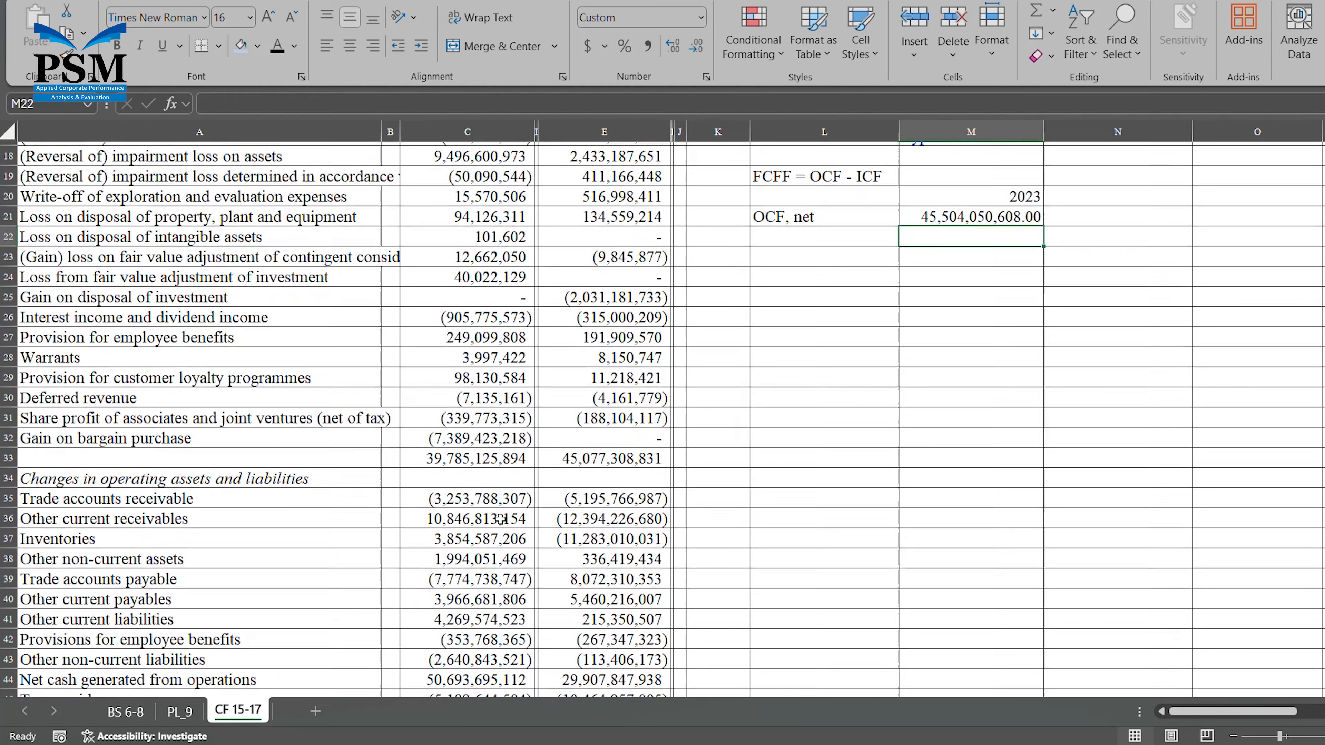
Display the operating cash flow value in M21 without decimals.
left_click(972, 225)
left_click(699, 48)
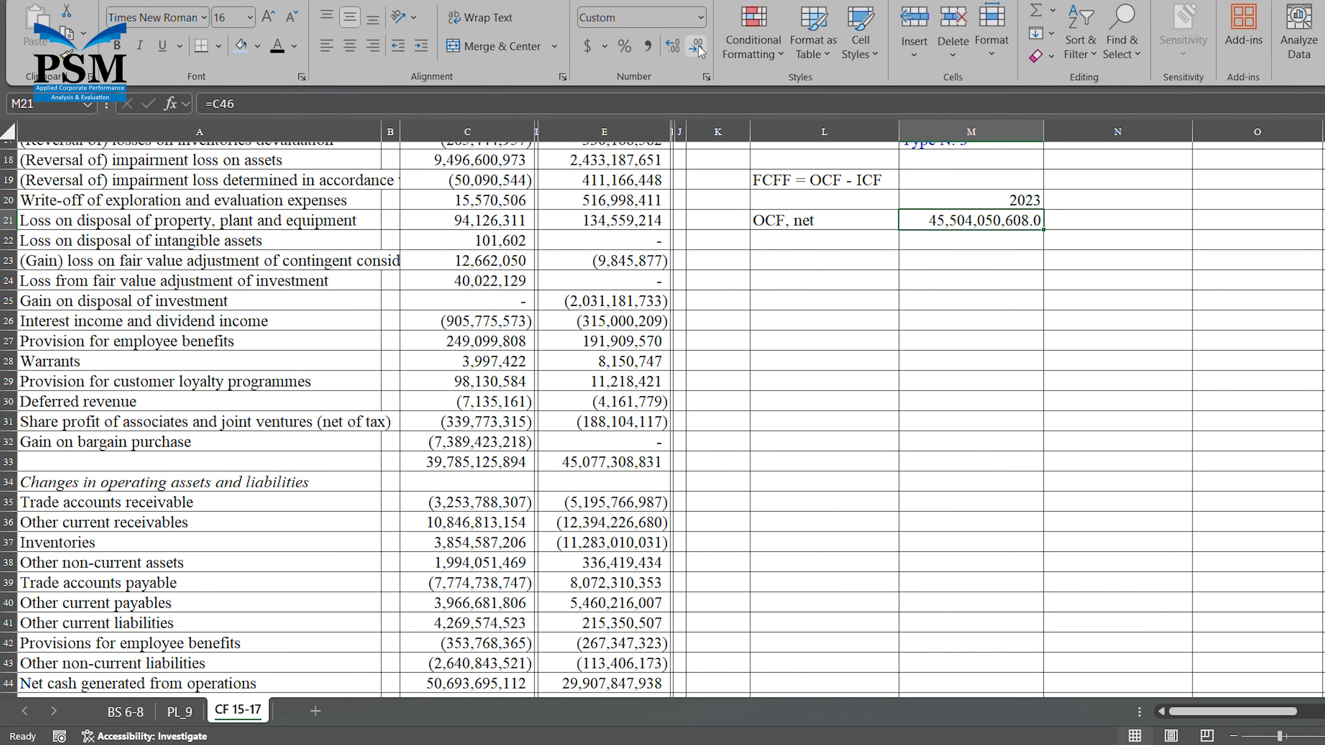
left_click(699, 48)
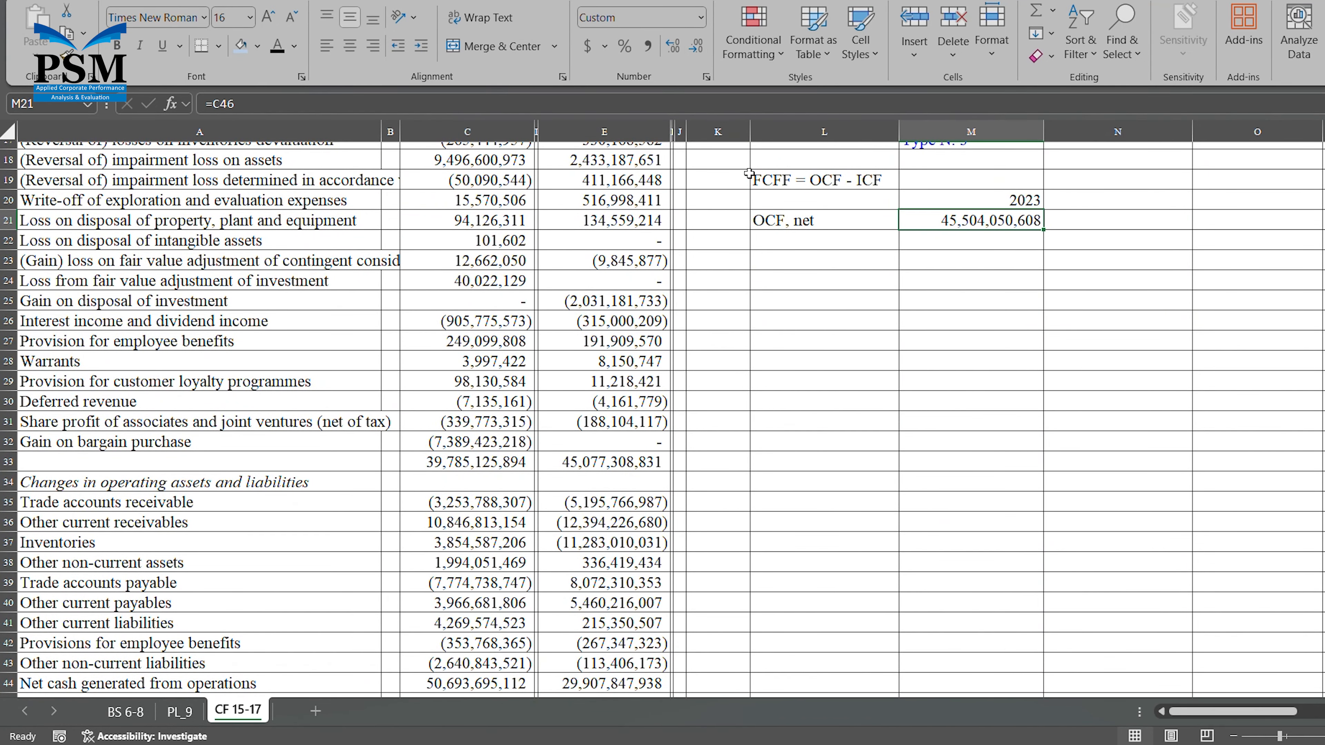
Enter the label "ICF net" in L23, two rows below "OCF, net".
left_click(783, 264)
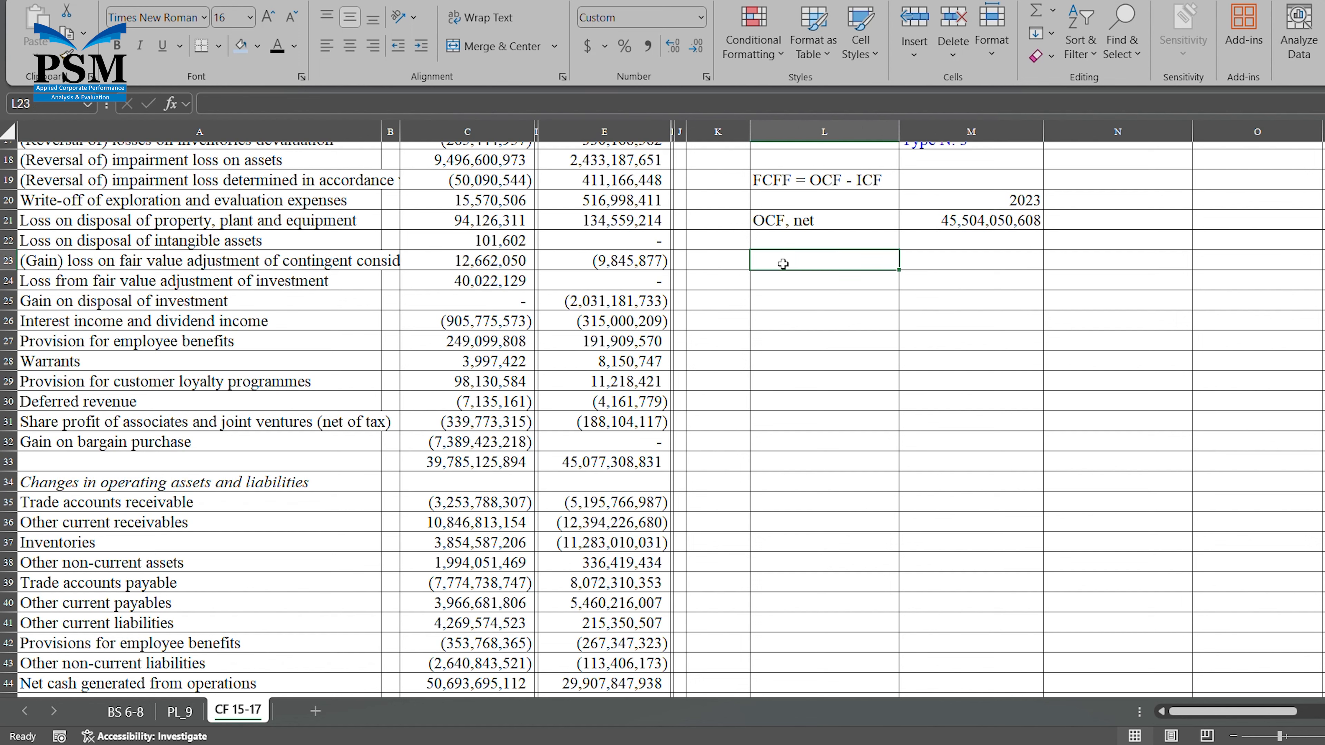
type("ICF")
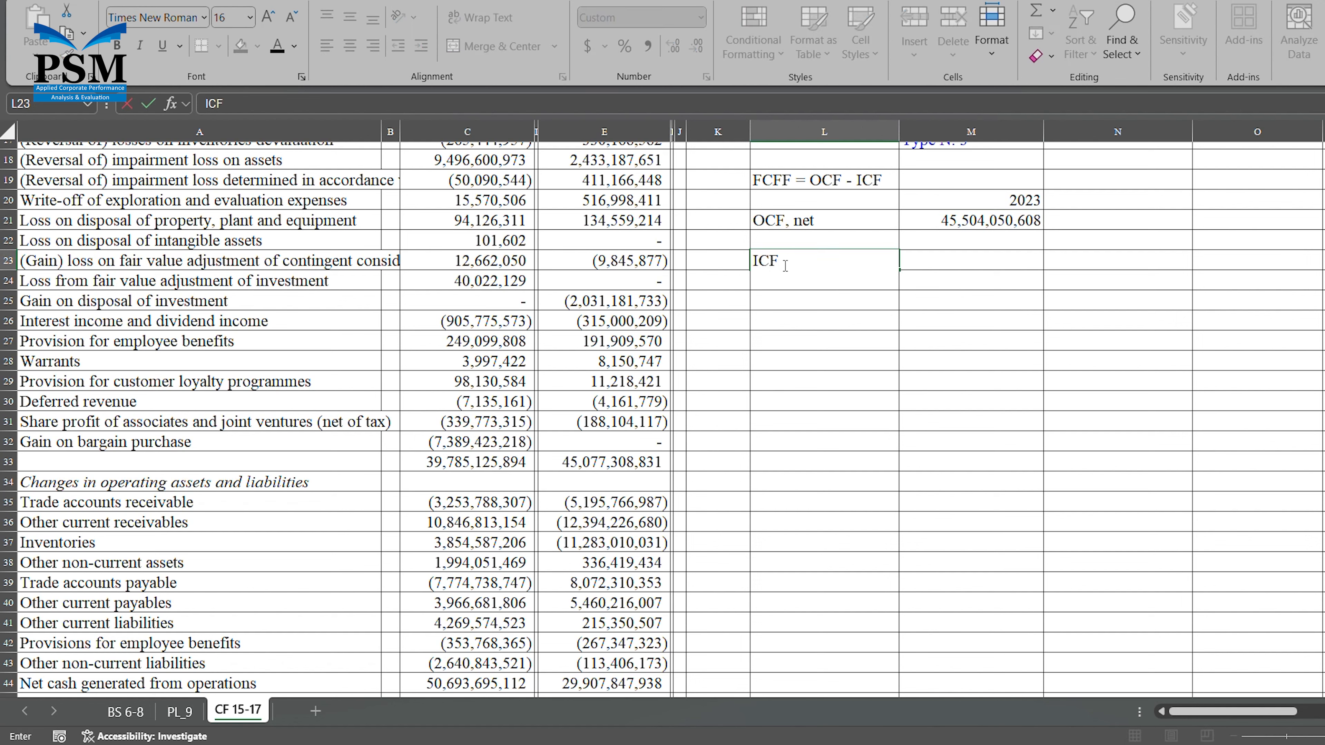
type(" net")
Link M23, beside "ICF net", to the 2023 net cash used in investing activities in C77.
left_click(988, 262)
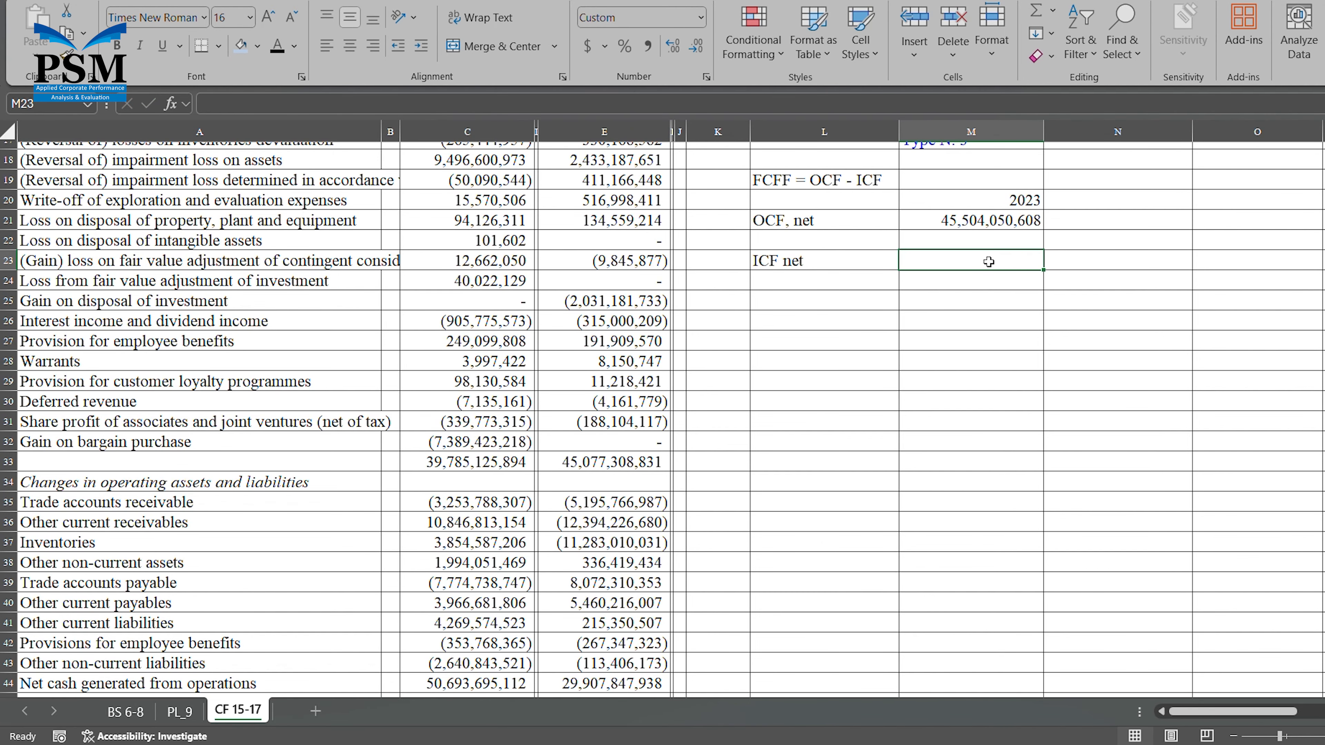
type("=")
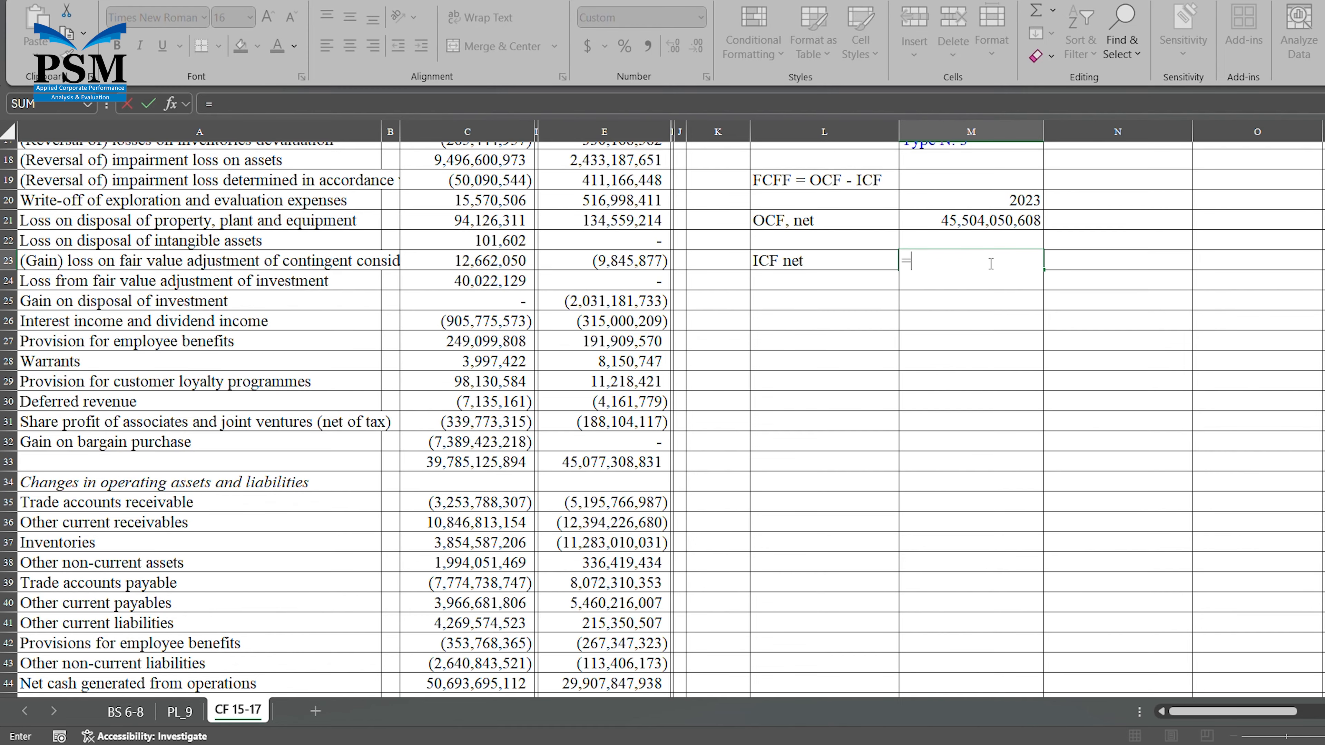
scroll(837, 449, "down", 7)
scroll(837, 450, "down", 4)
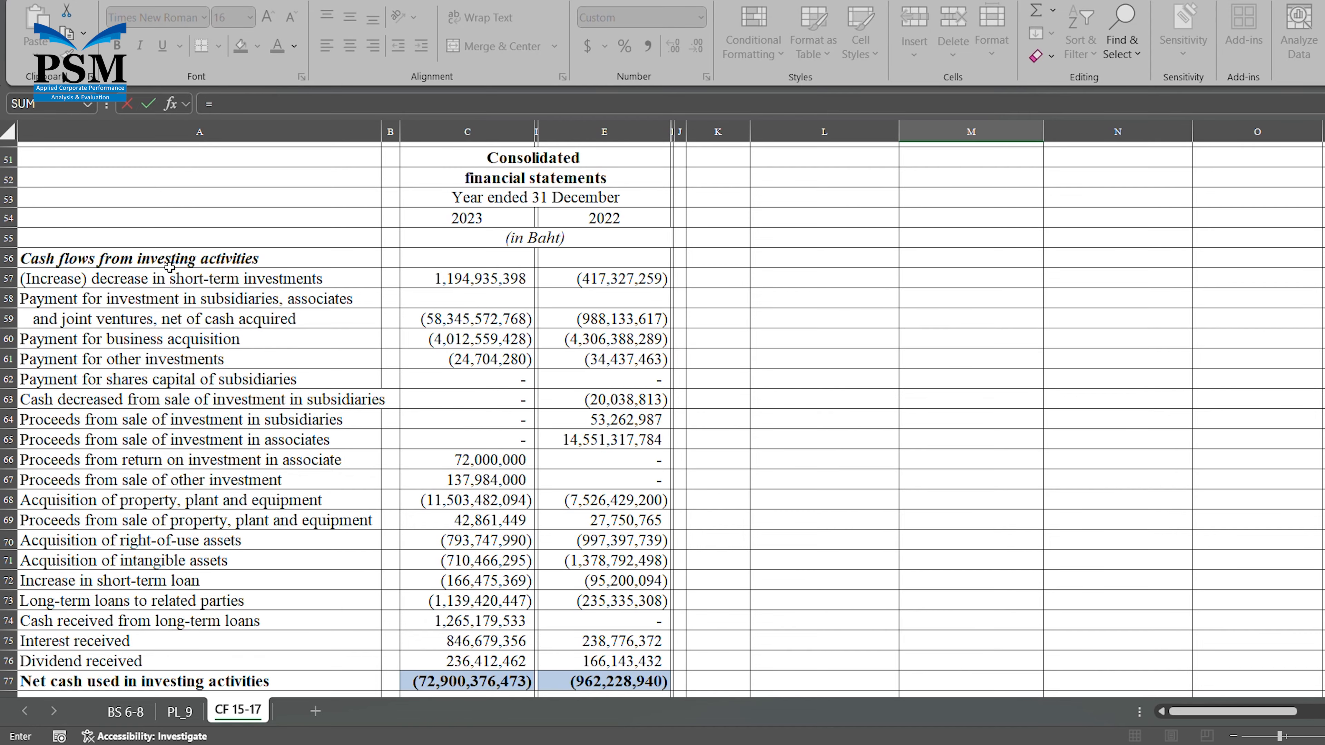
scroll(488, 522, "down", 2)
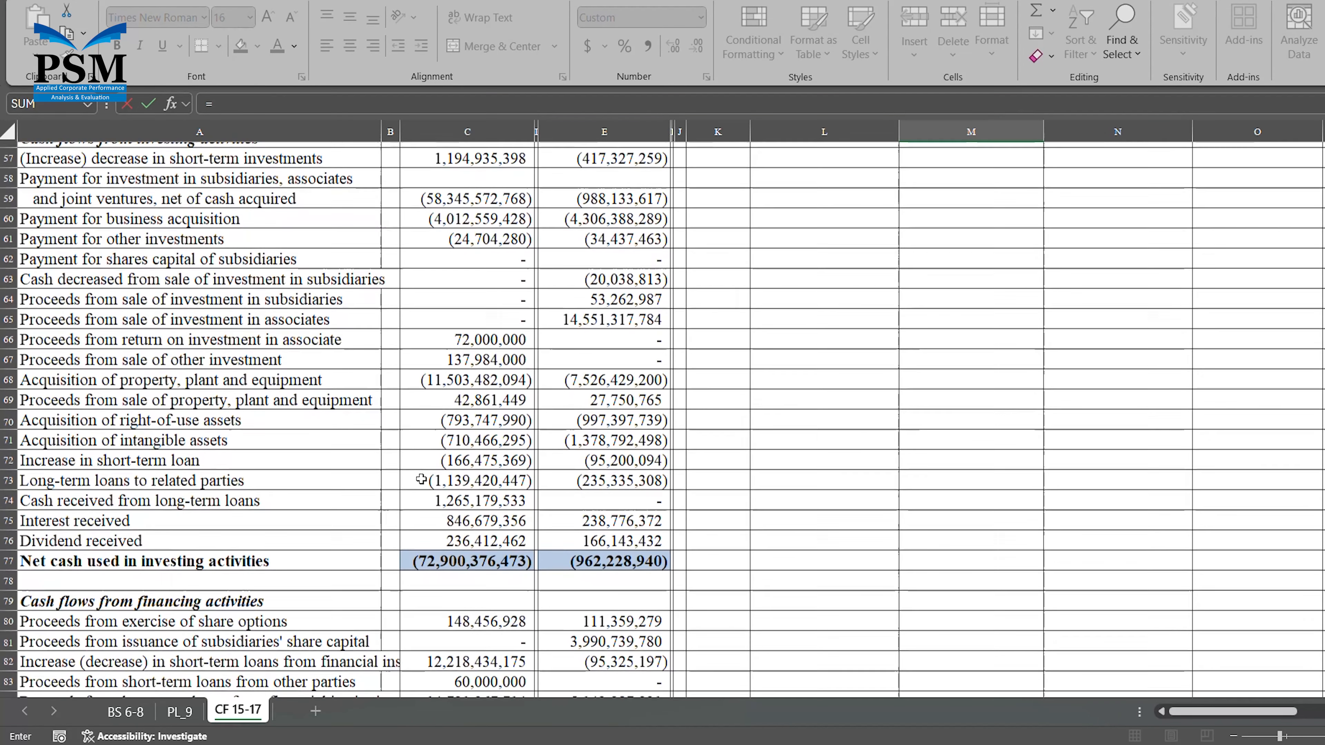
left_click(487, 564)
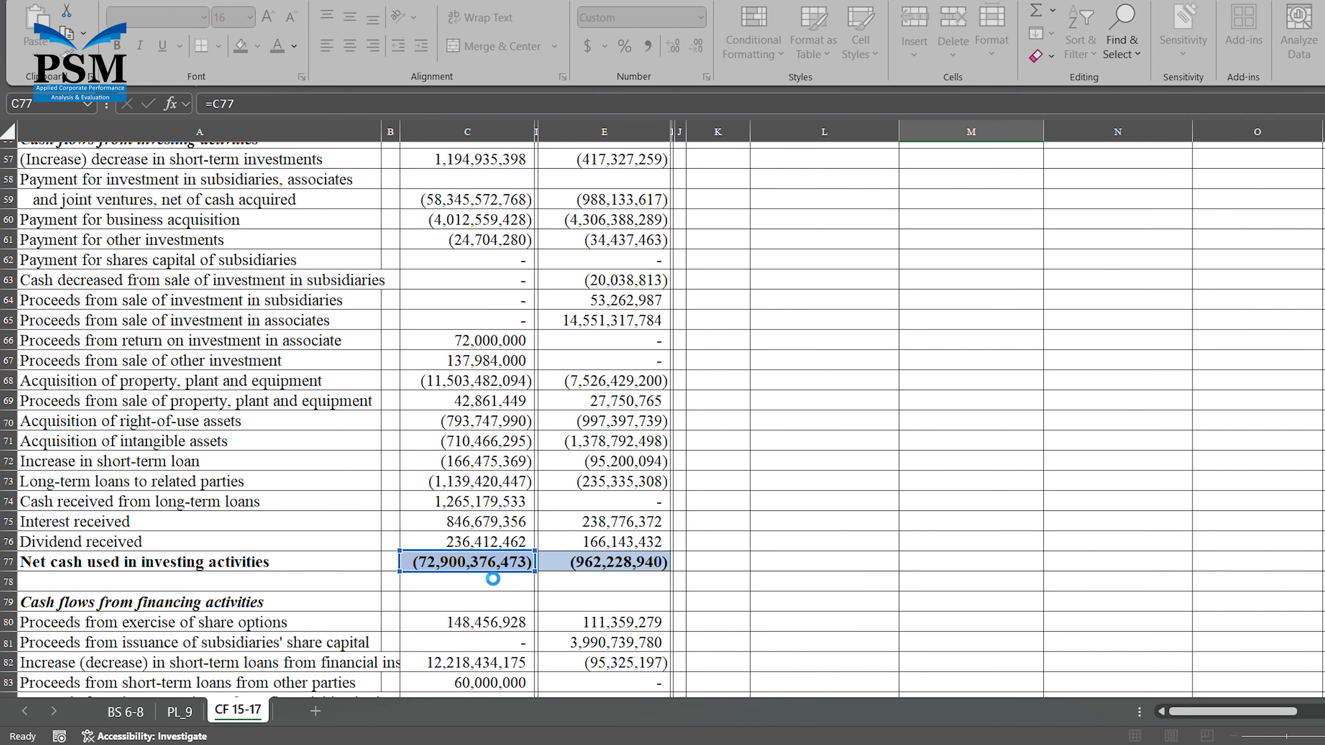
key("Return")
scroll(486, 572, "up", 2)
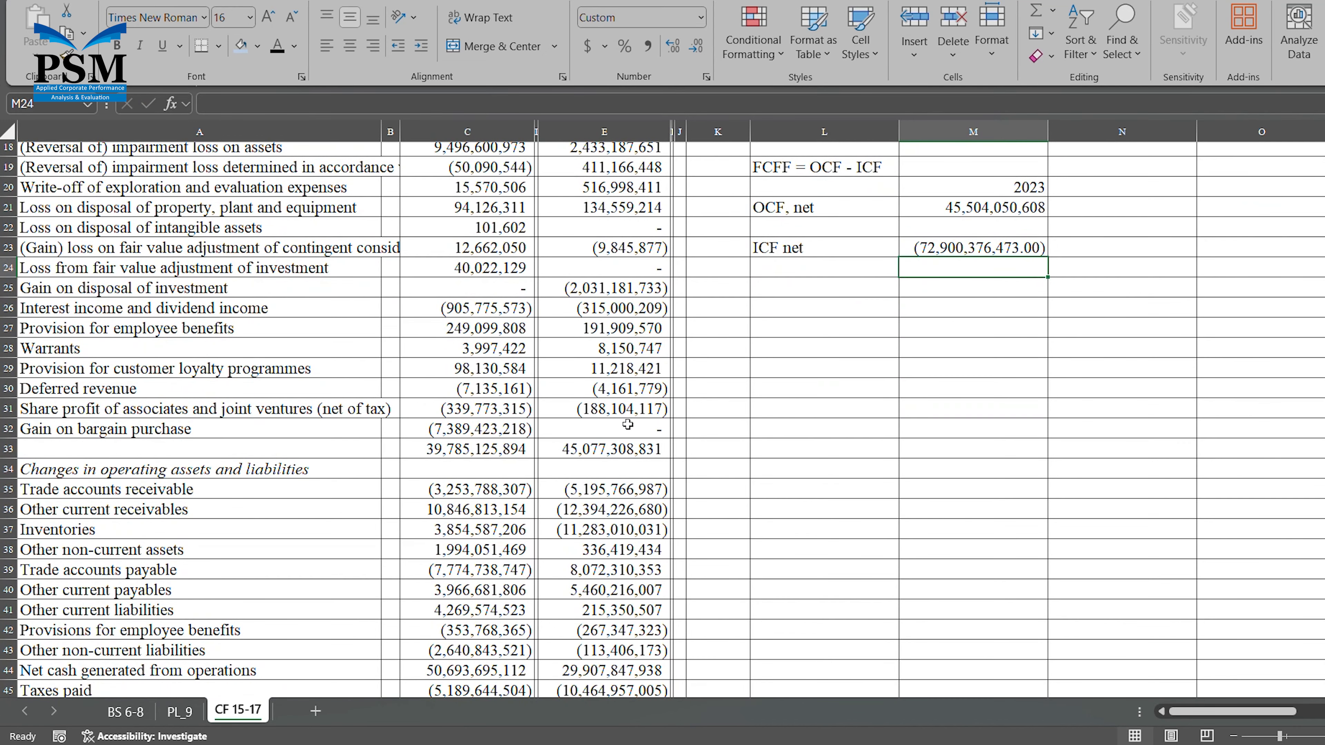
Enter the result label "FCFF = OCF - ICF=" in L25, below the ICF row.
left_click(835, 288)
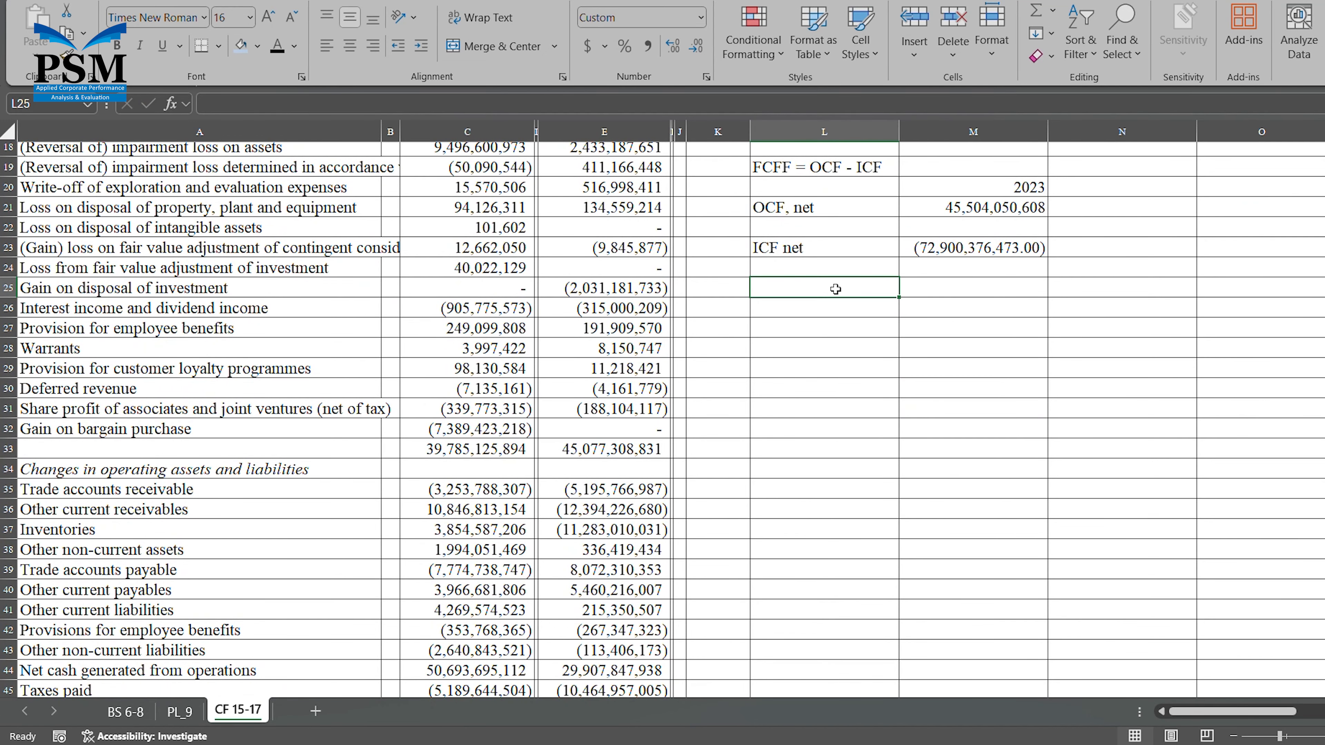
type("FCFF")
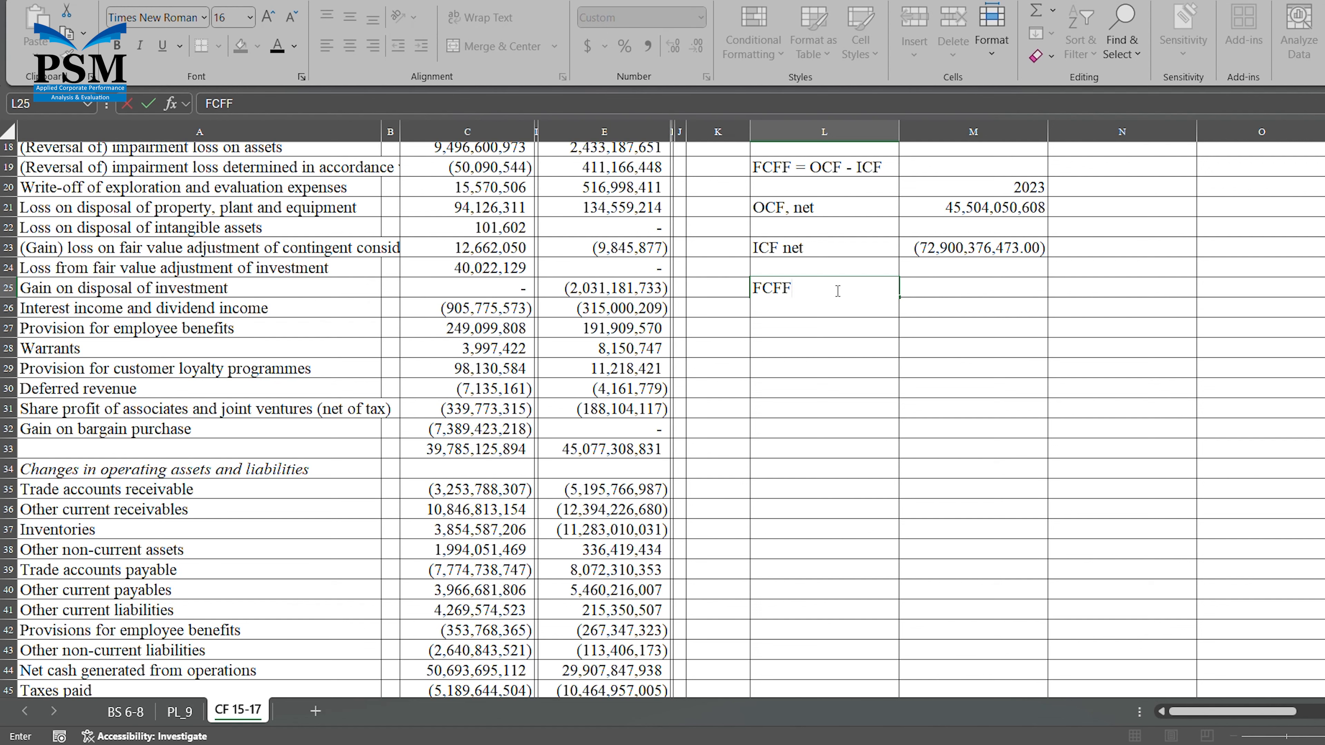
type(" = OCF - ICF=")
key("Tab")
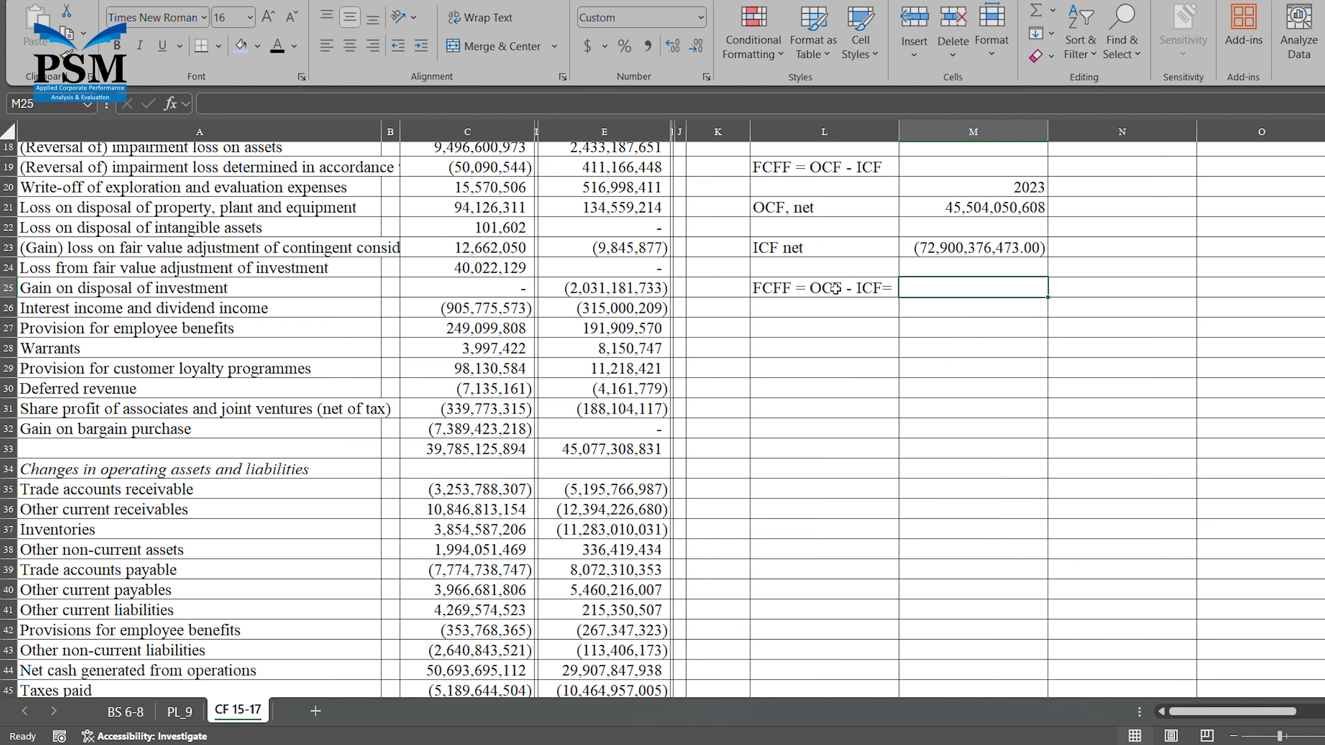
Calculate the 2023 FCFF in M25 with the formula =M21+M23, adding the operating and investing cash flows.
type("=")
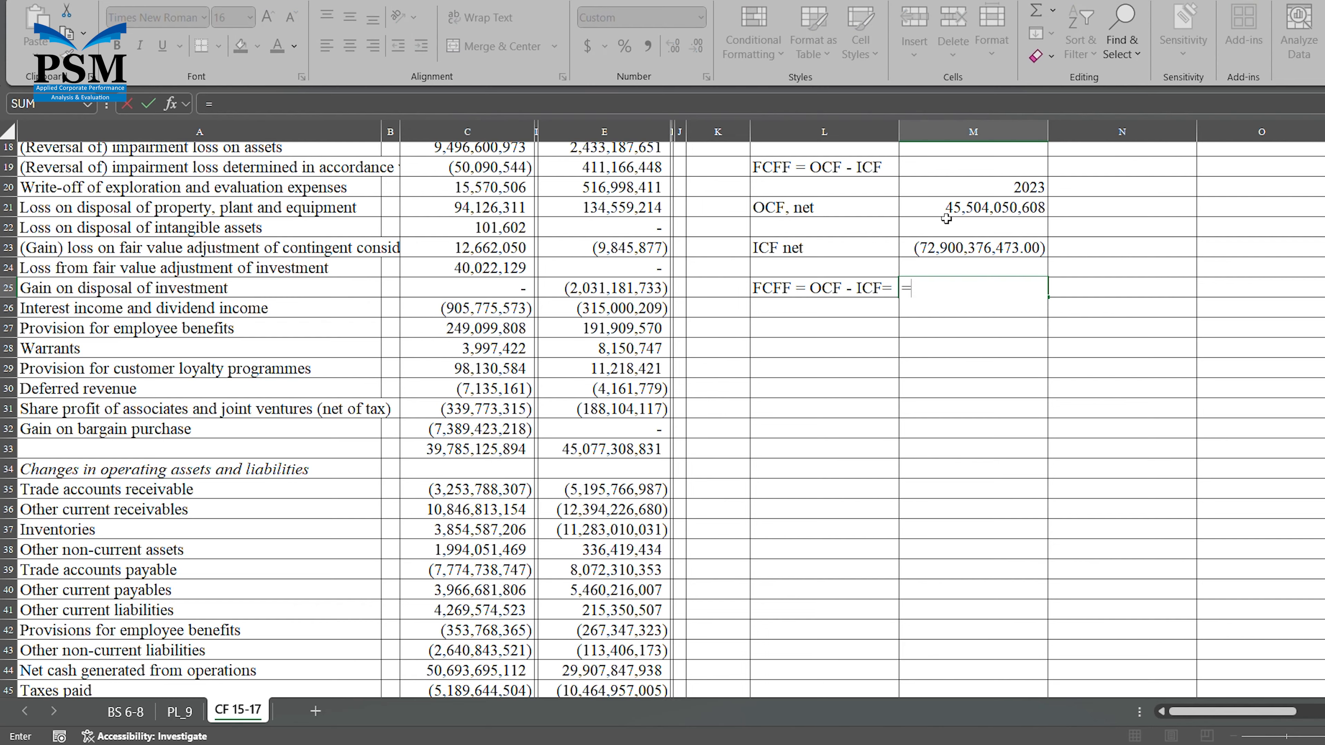
left_click(976, 207)
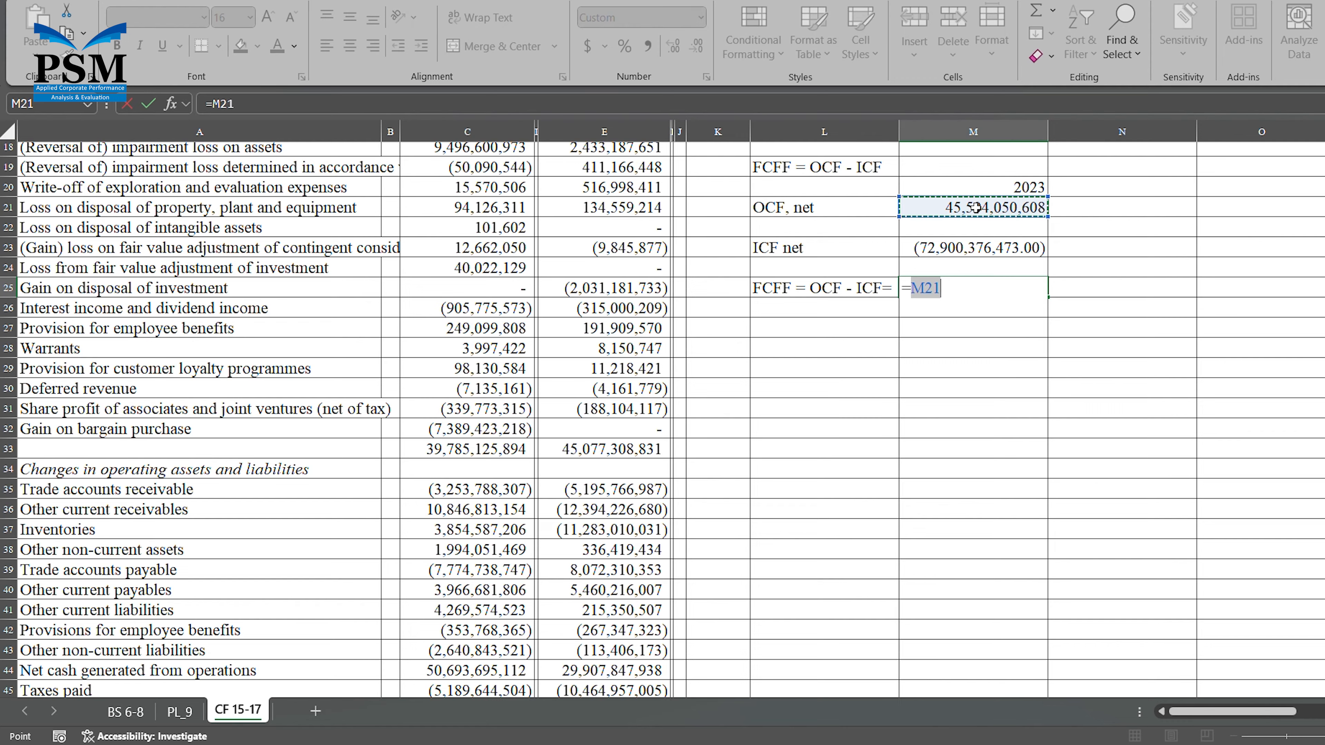
type("=")
key("BackSpace")
type("+")
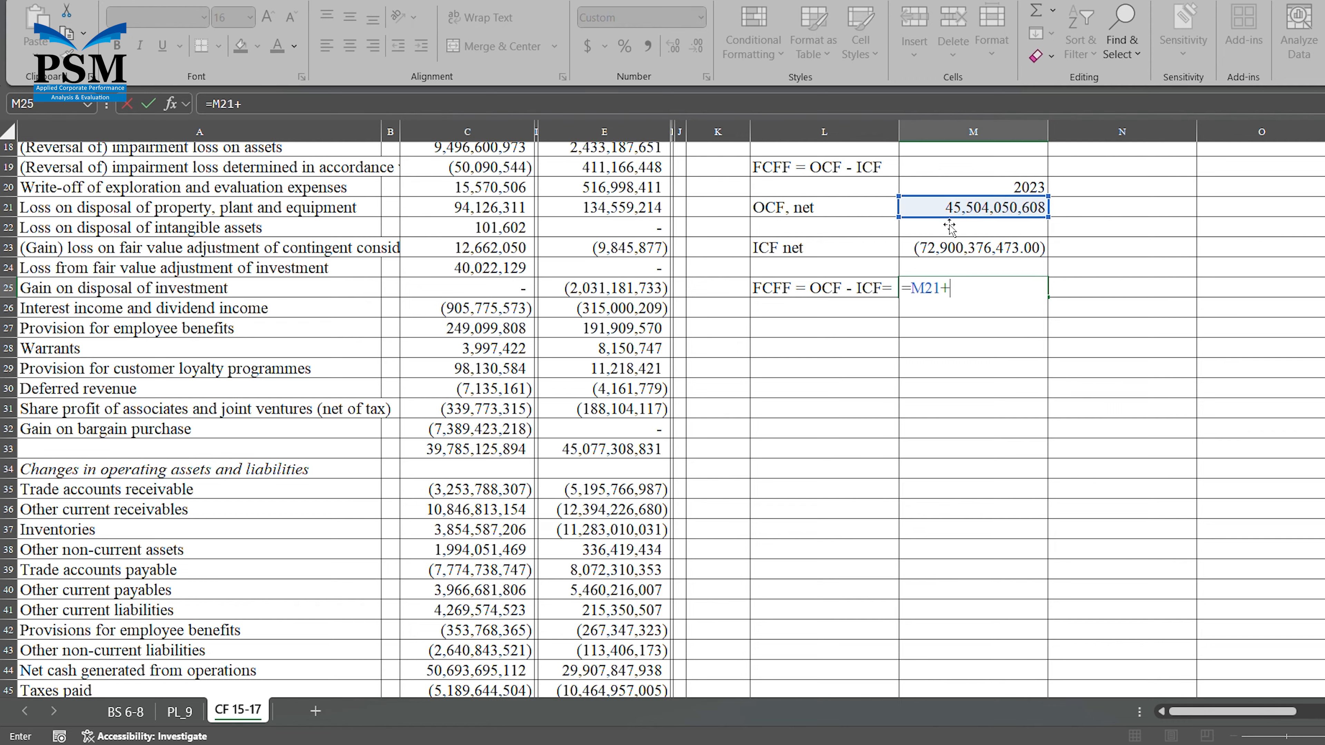
left_click(955, 252)
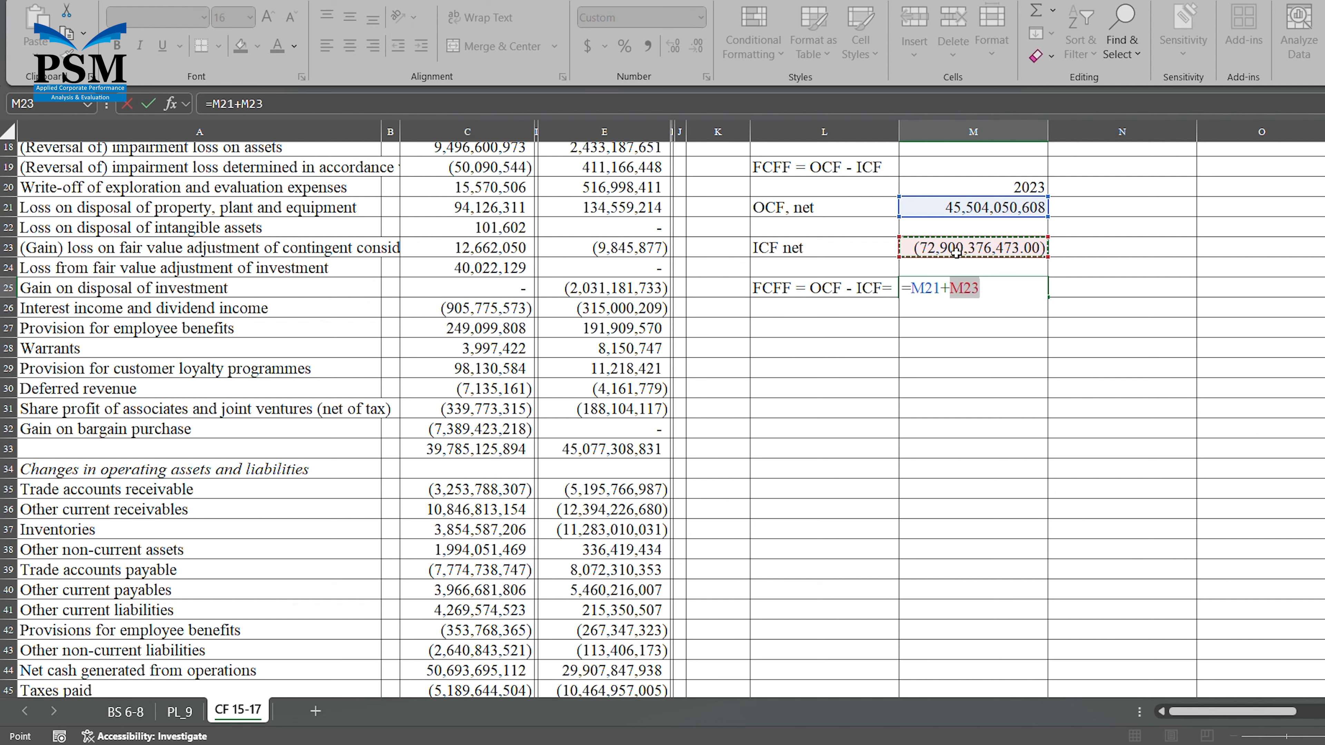
key("Return")
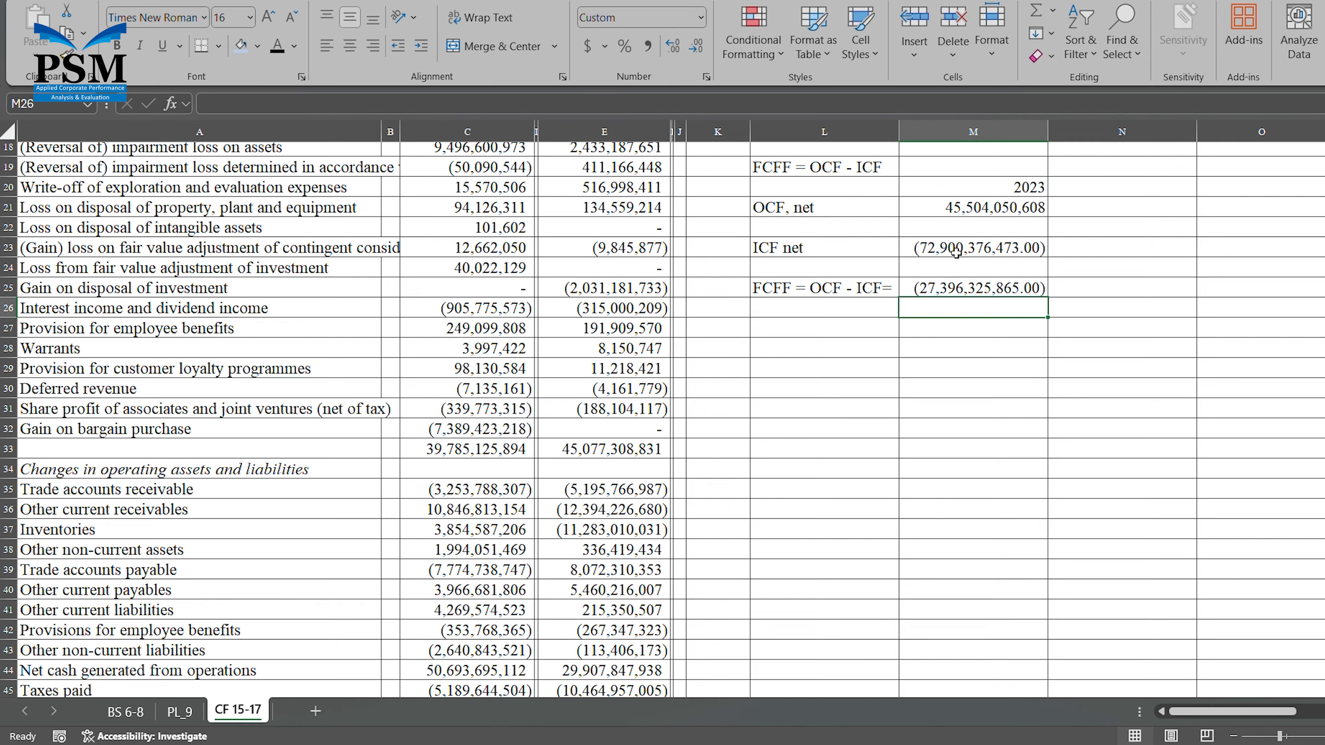
Remove the two decimal places from the ICF and FCFF amounts in M23:M25.
left_click(983, 246)
key("shift+Down")
key("shift+Down")
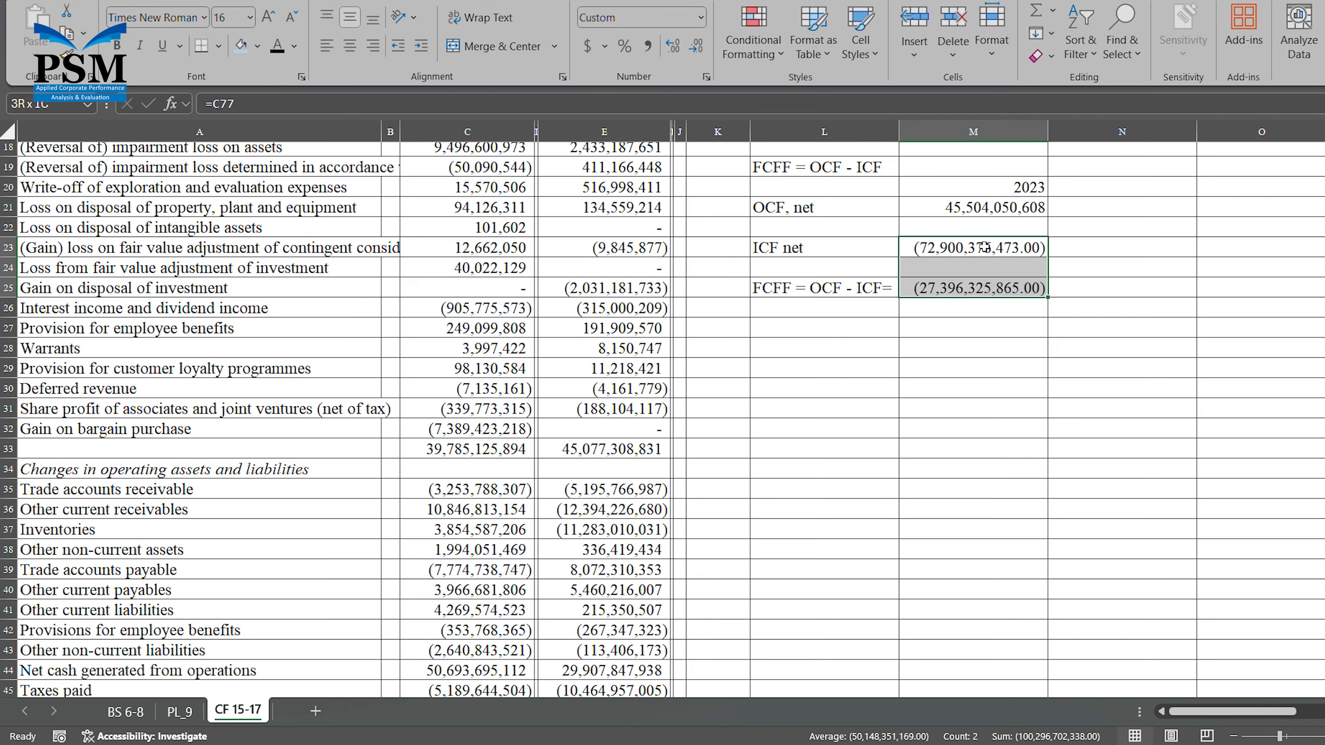
left_click(697, 46)
left_click(697, 45)
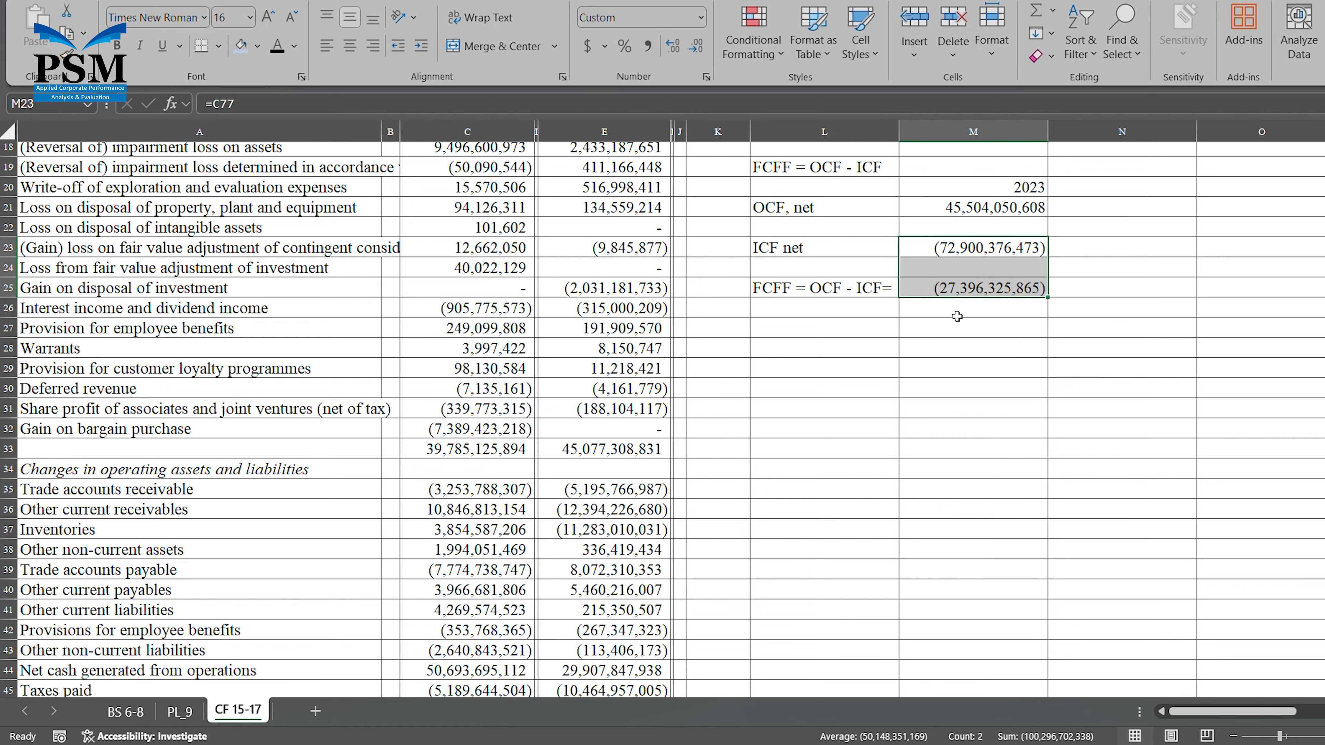
Enter the heading "FCFE =?" in L27, two rows below the FCFF result label.
left_click(817, 332)
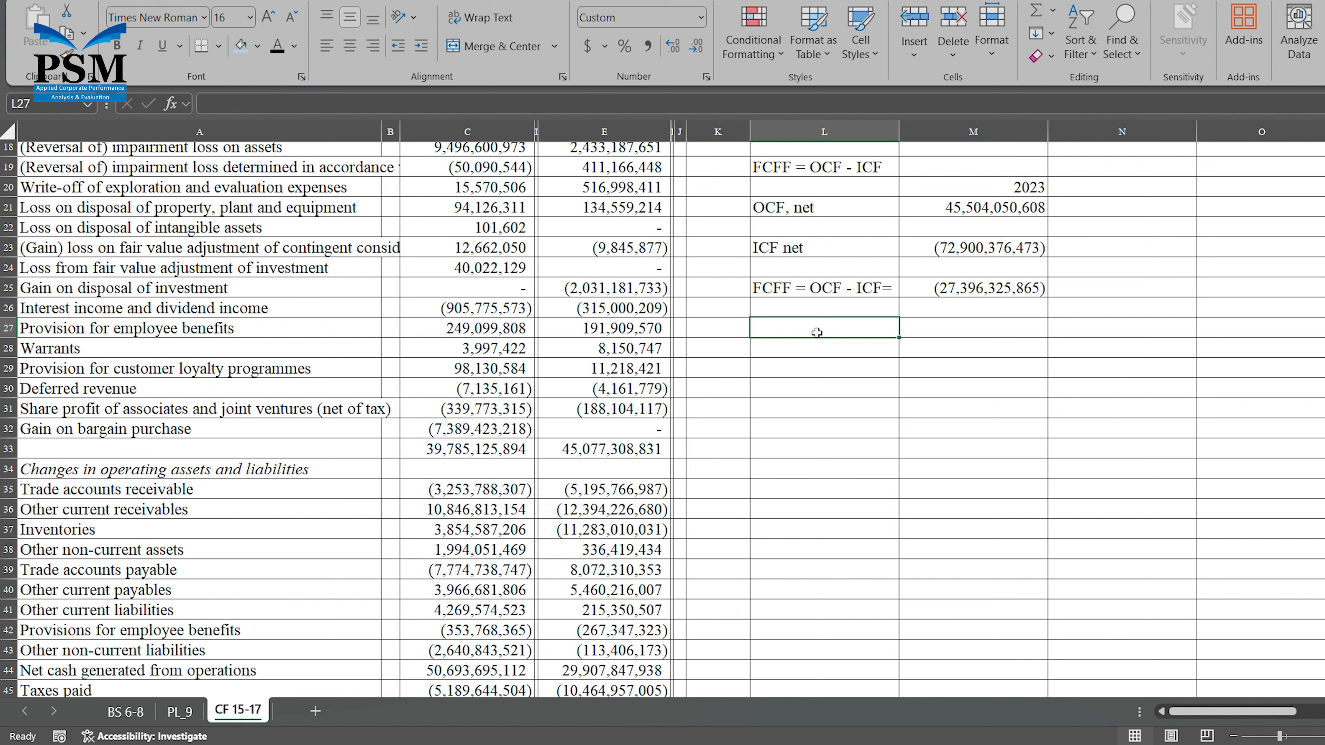
type("F")
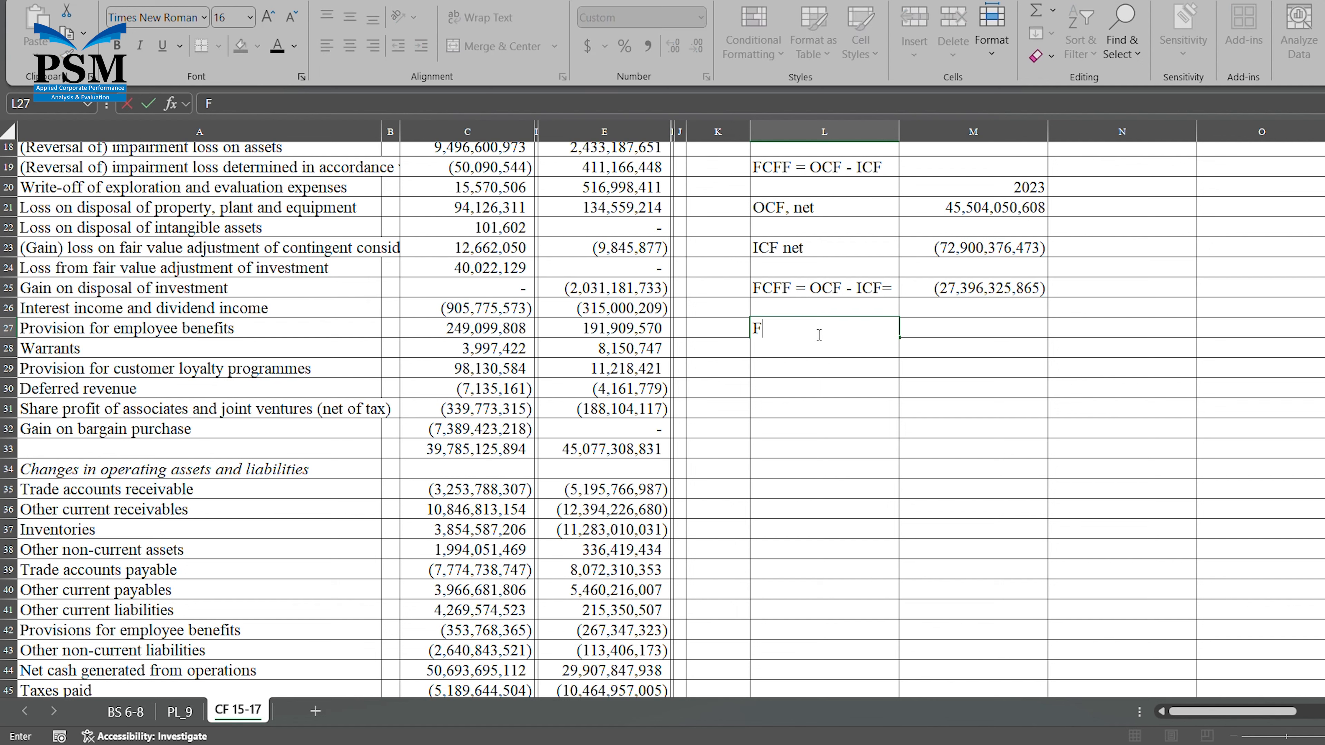
type("CFE =?")
key("Return")
key("Return")
Enter the definition "FCFE = Cash Available - net CF to Lenders" in L29.
type("FCFE")
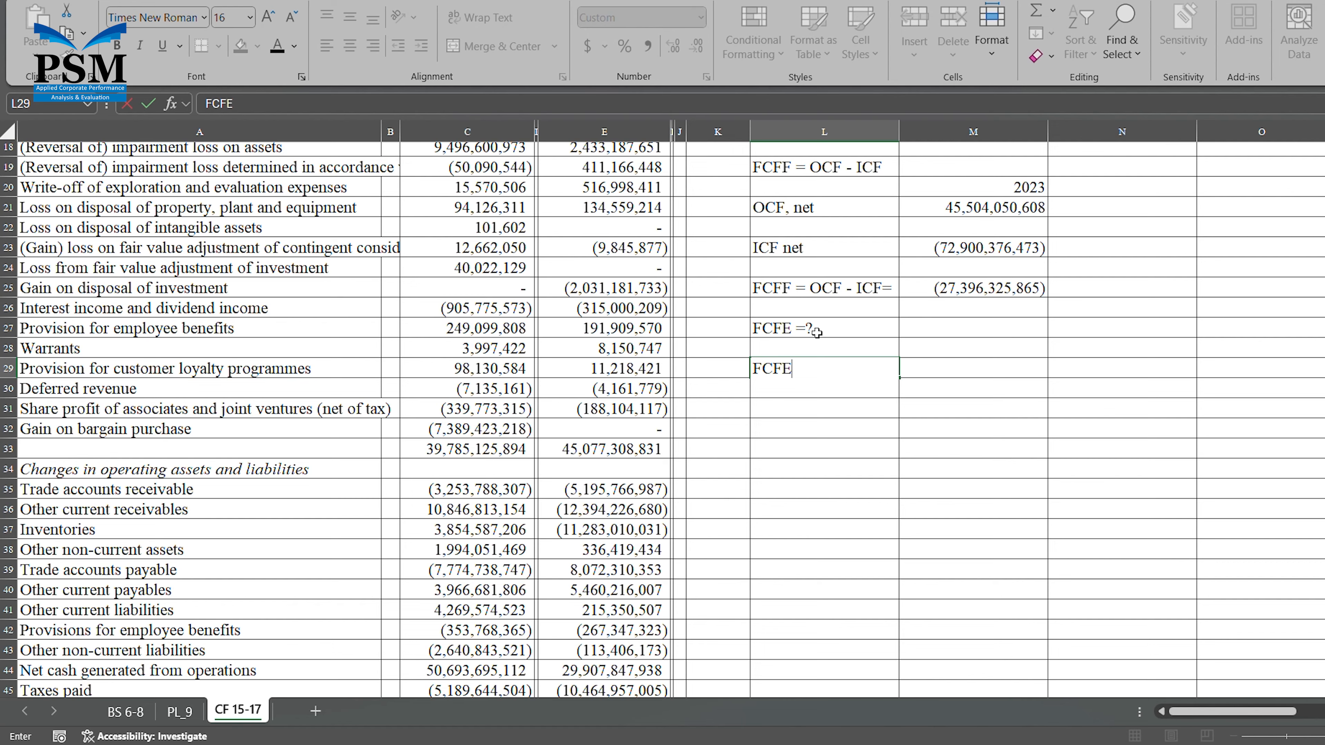
type(" = Cash Available")
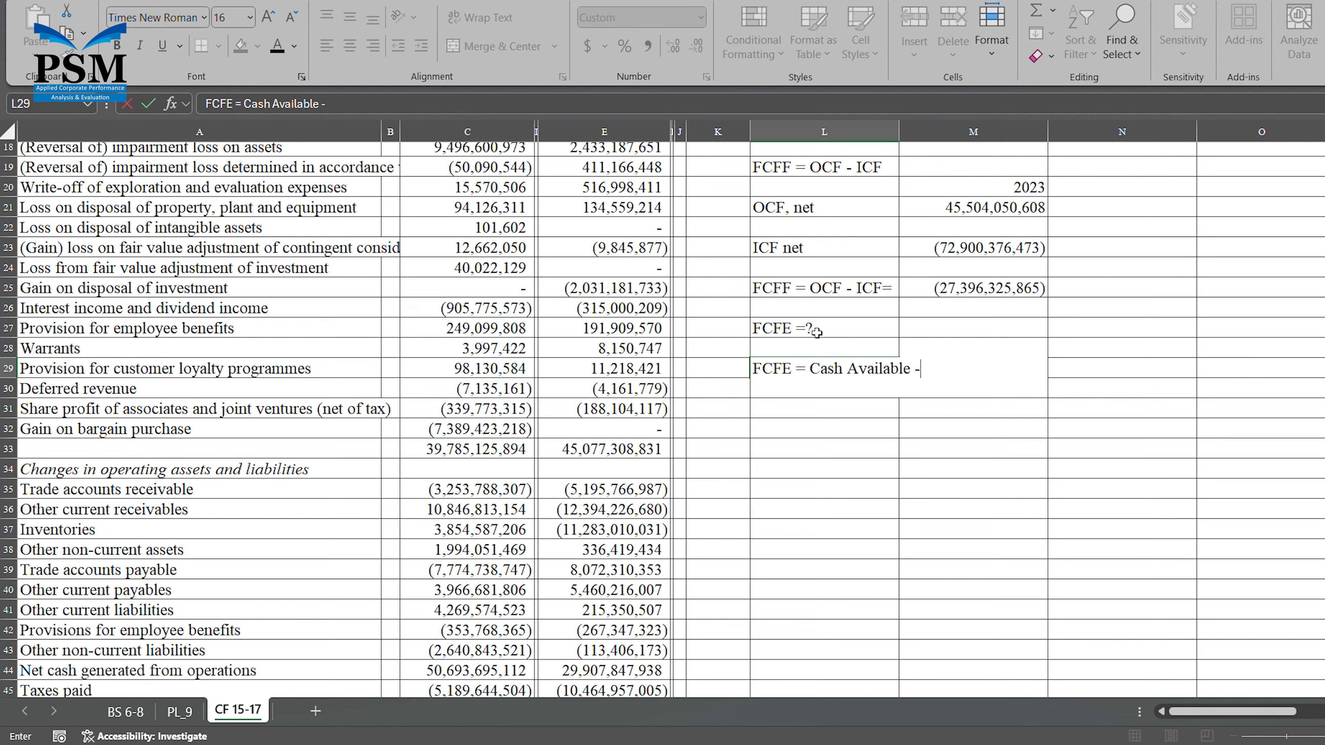
type("- net CF to Lenders")
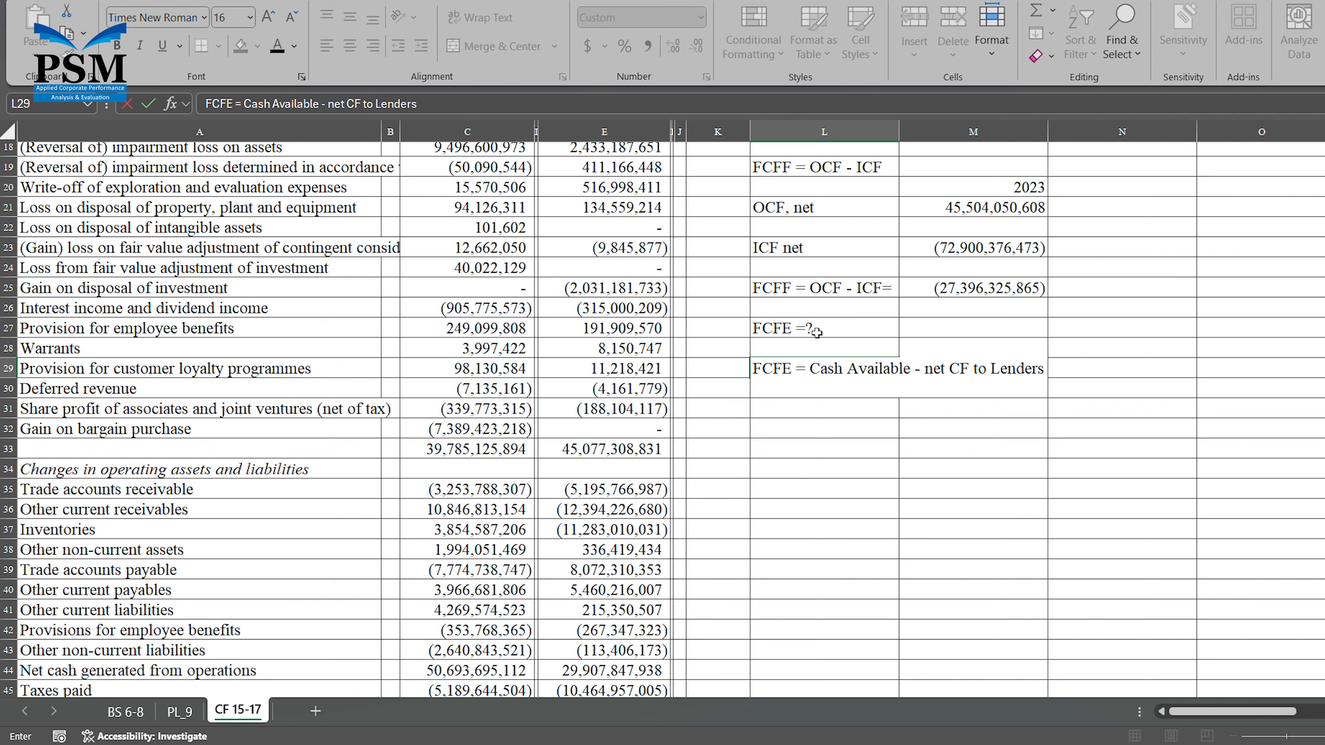
key("Return")
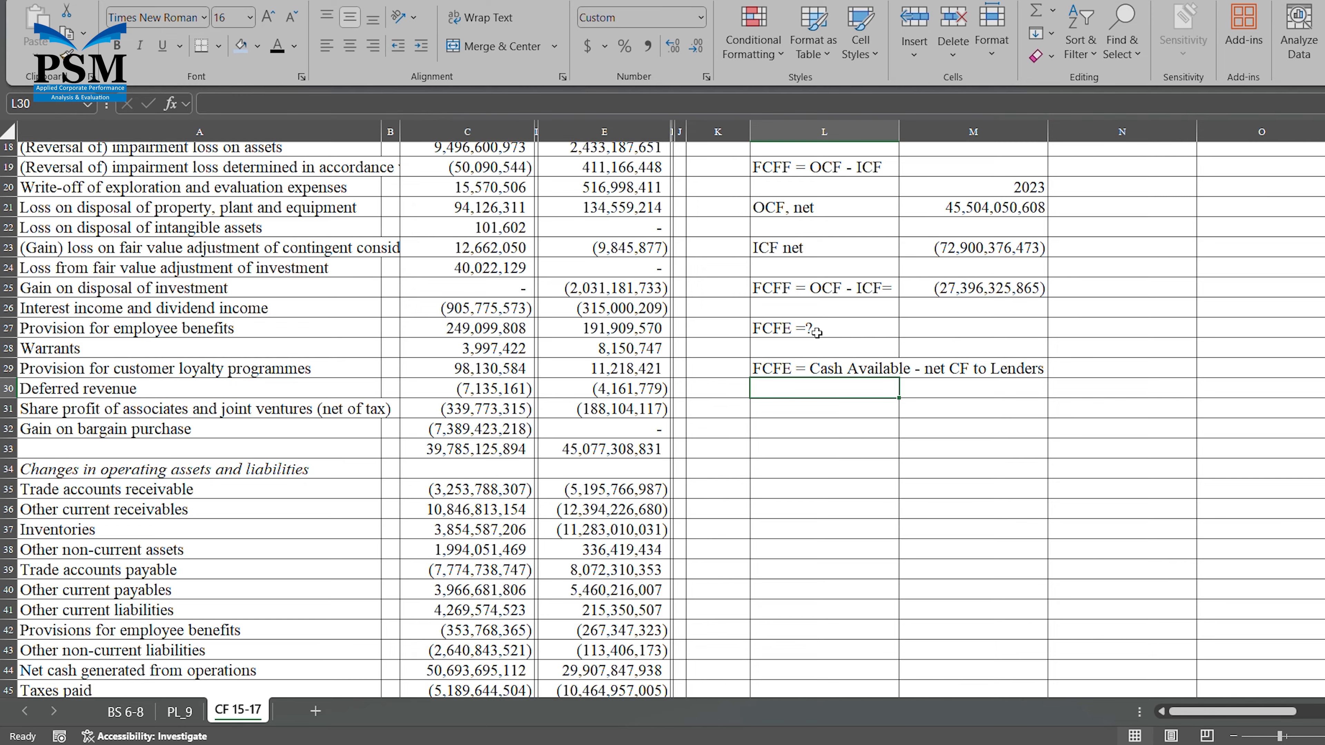
Enter "Step 1: Cash Availabe = FCFF + extraordinary gain - extraordinary loss" in L31, below the FCFE definition.
key("Down")
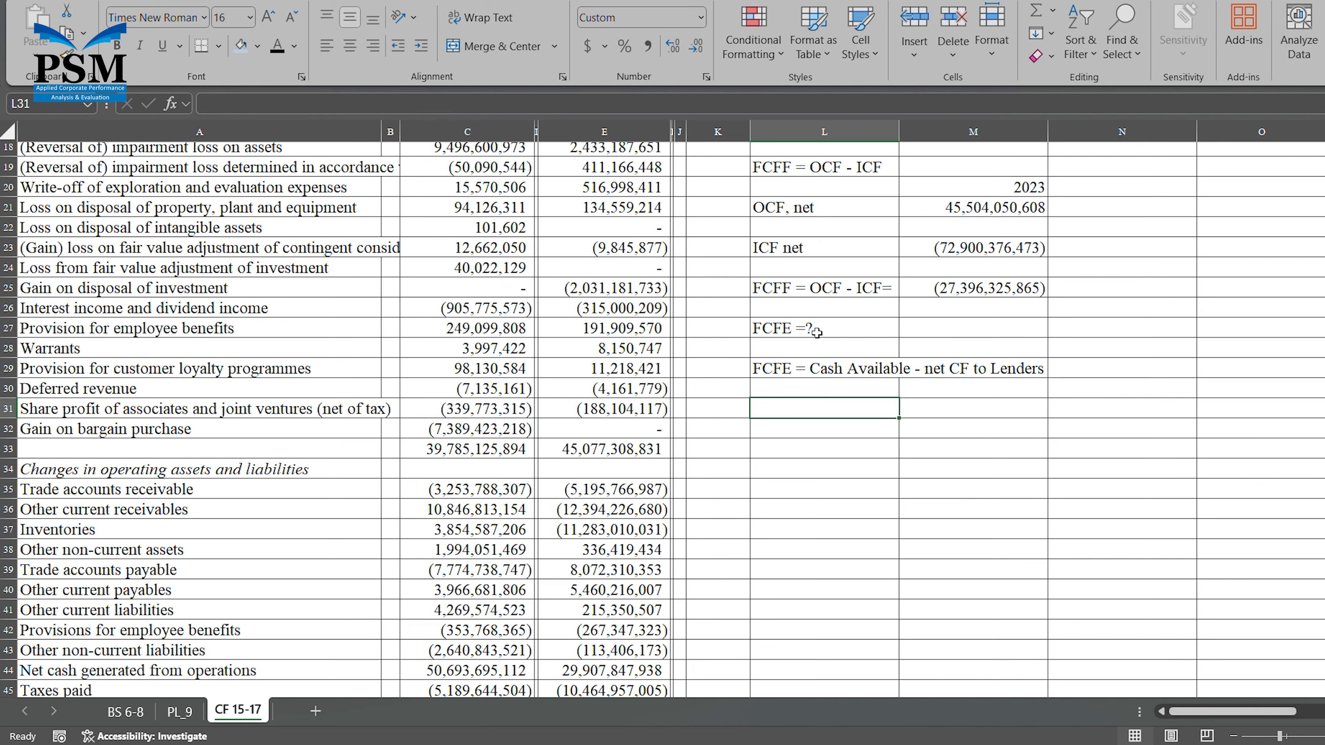
type("Ca")
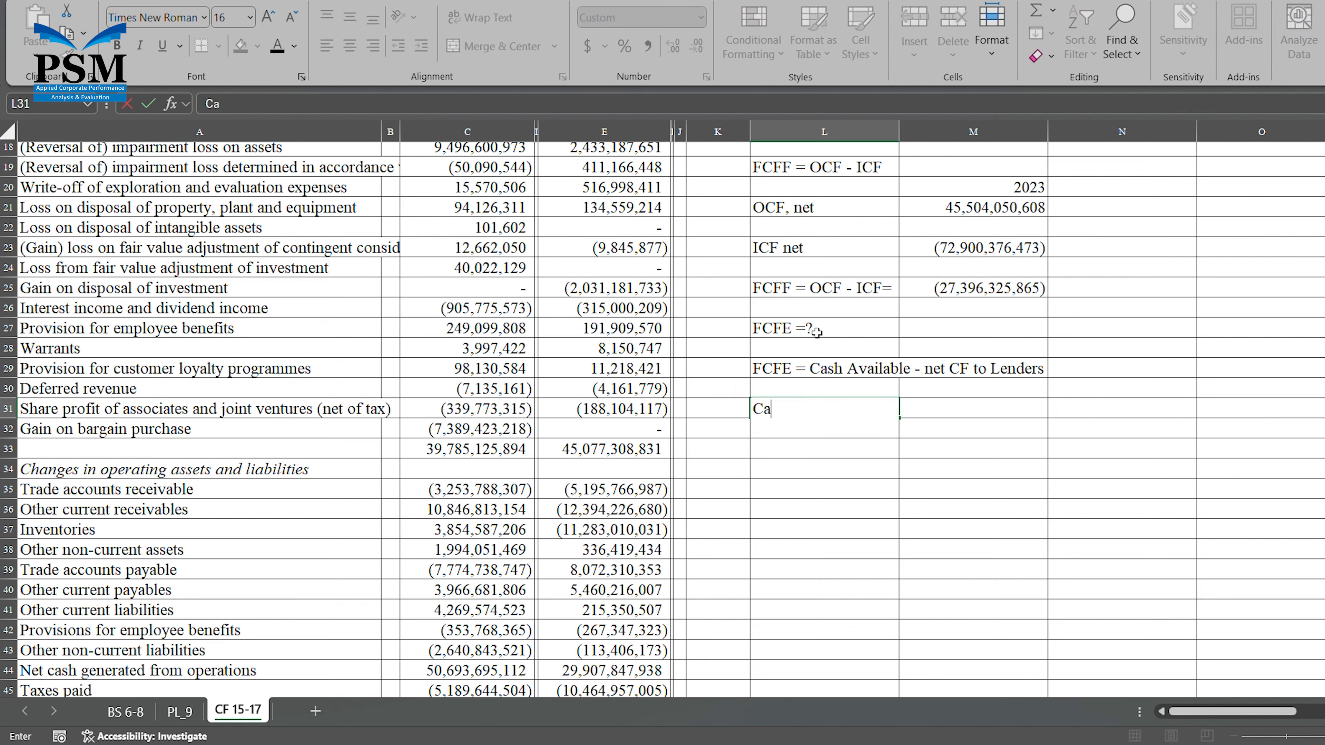
key("BackSpace")
key("BackSpace")
type("Step 1: Cash Availabe")
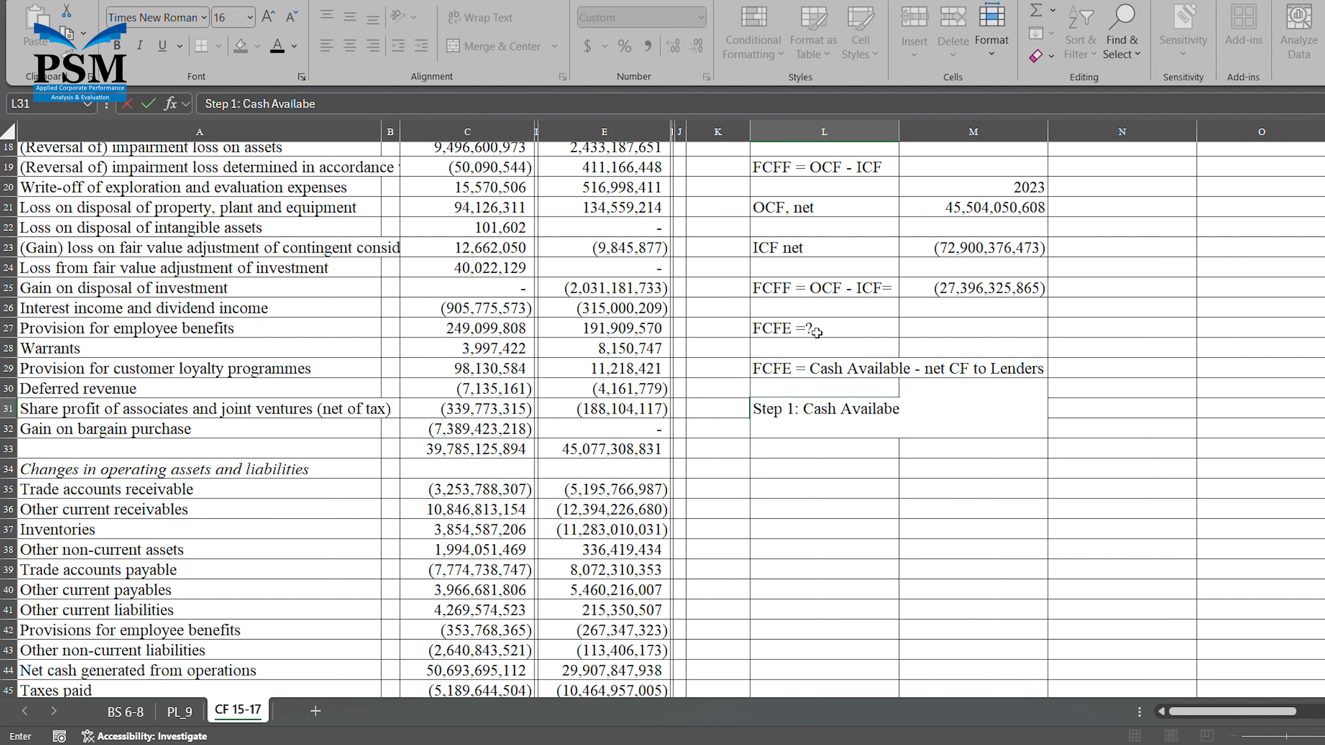
type(" = FCFF + extraordi")
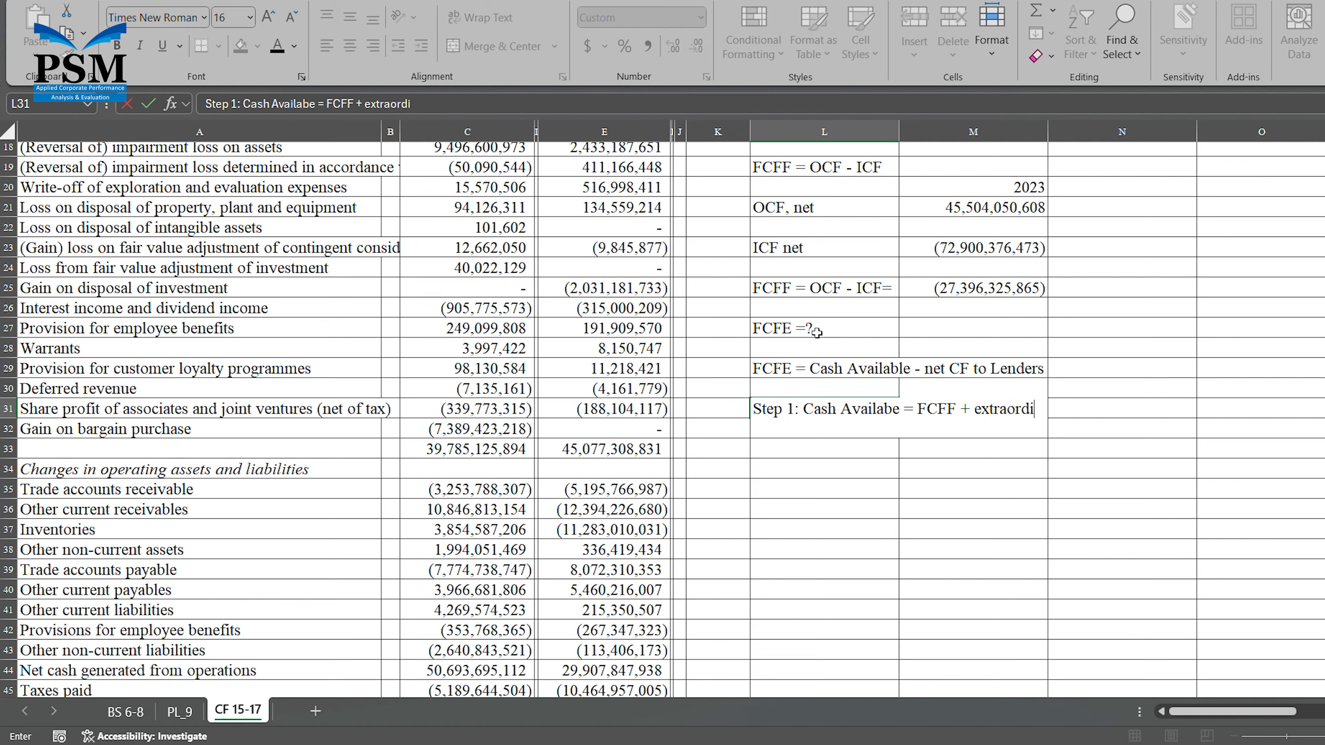
type("nary gain")
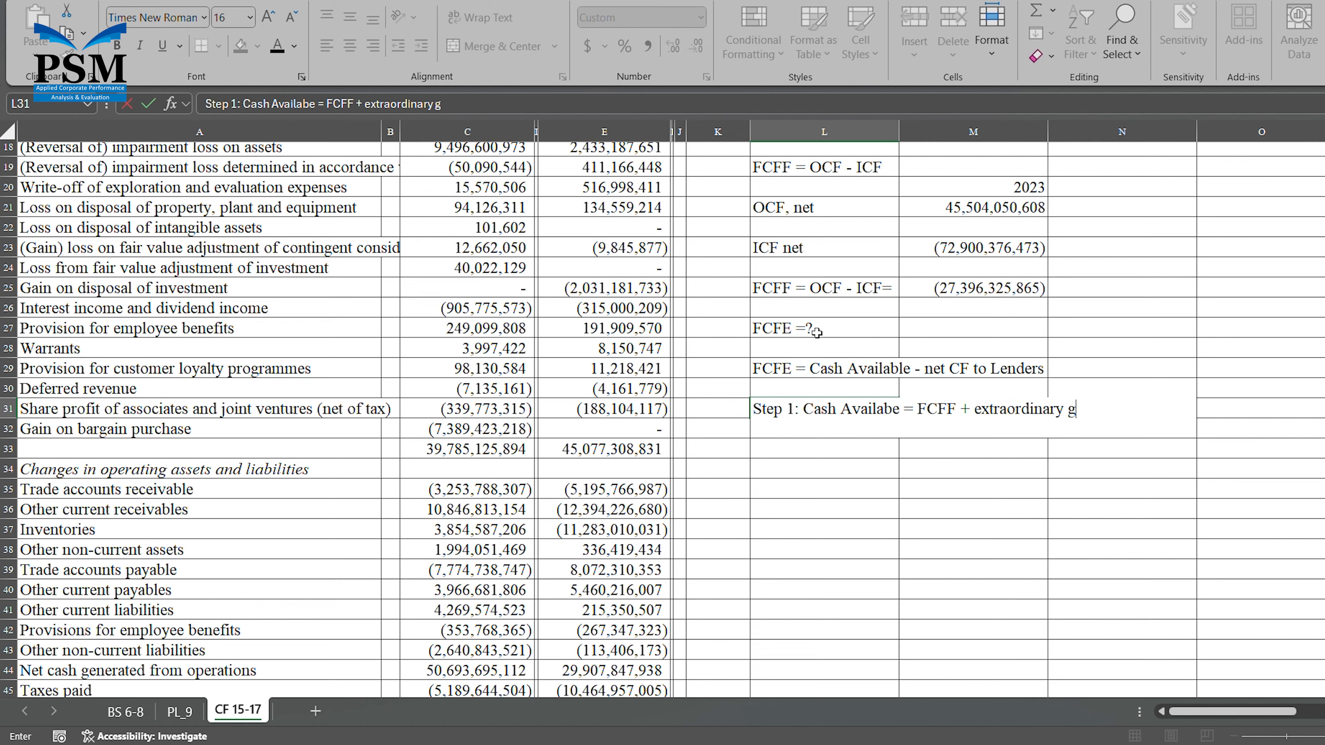
type("-")
type(" extra")
type("ordina")
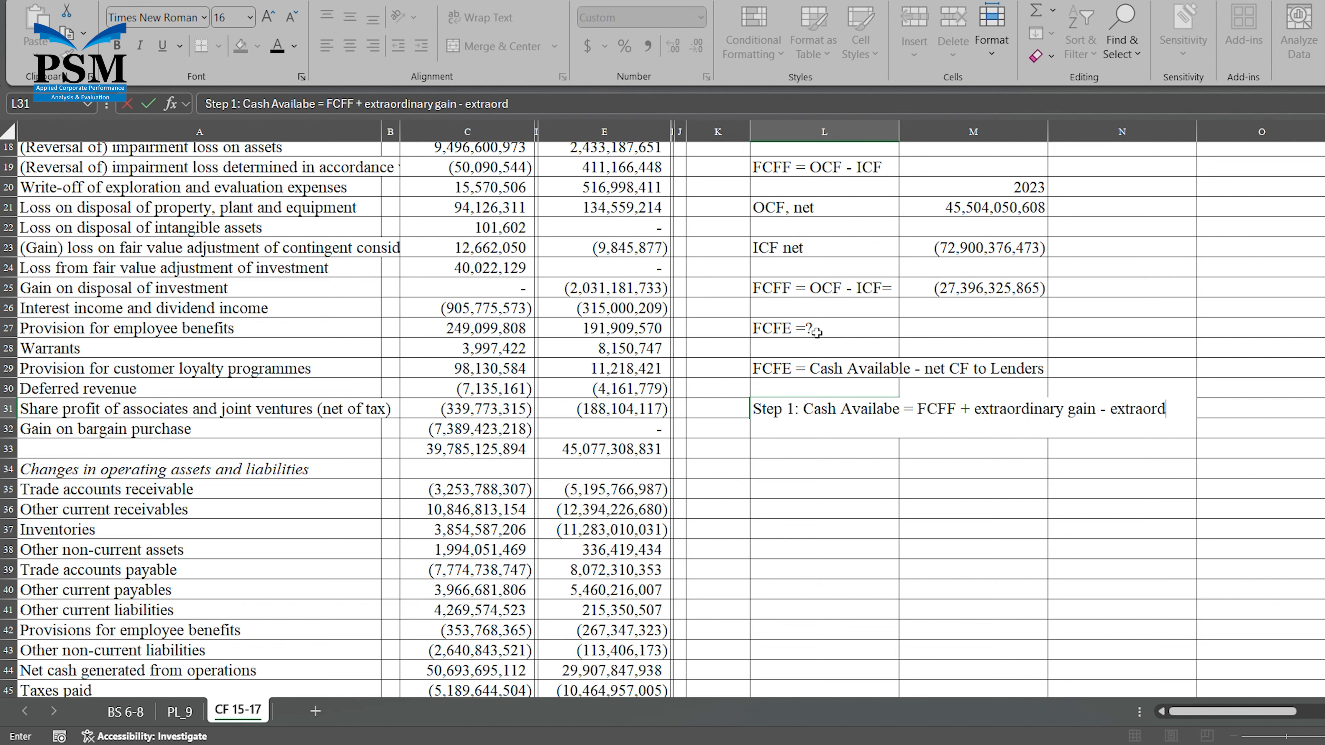
type("ry")
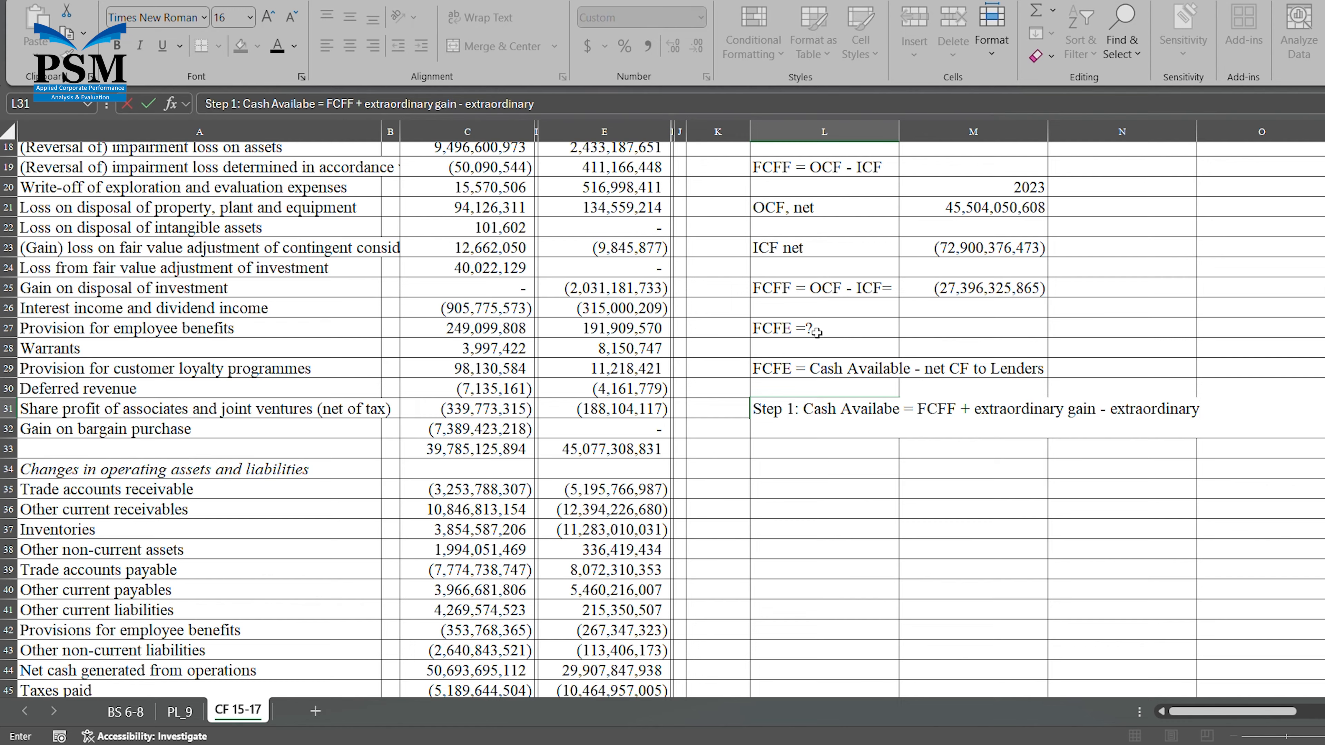
type(" o")
key("BackSpace")
type("loss")
key("Return")
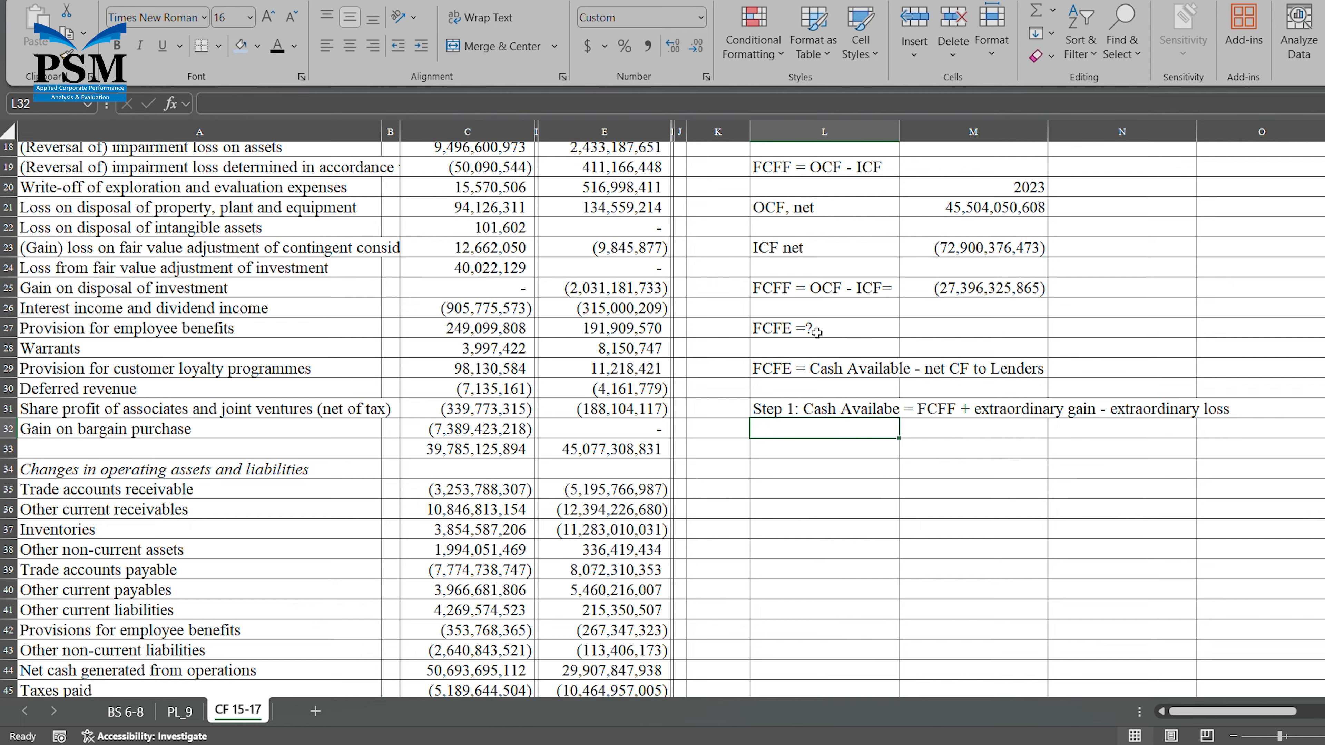
Label L33 "FCFF =" and link M33 beside it to the FCFF result in M25.
key("Return")
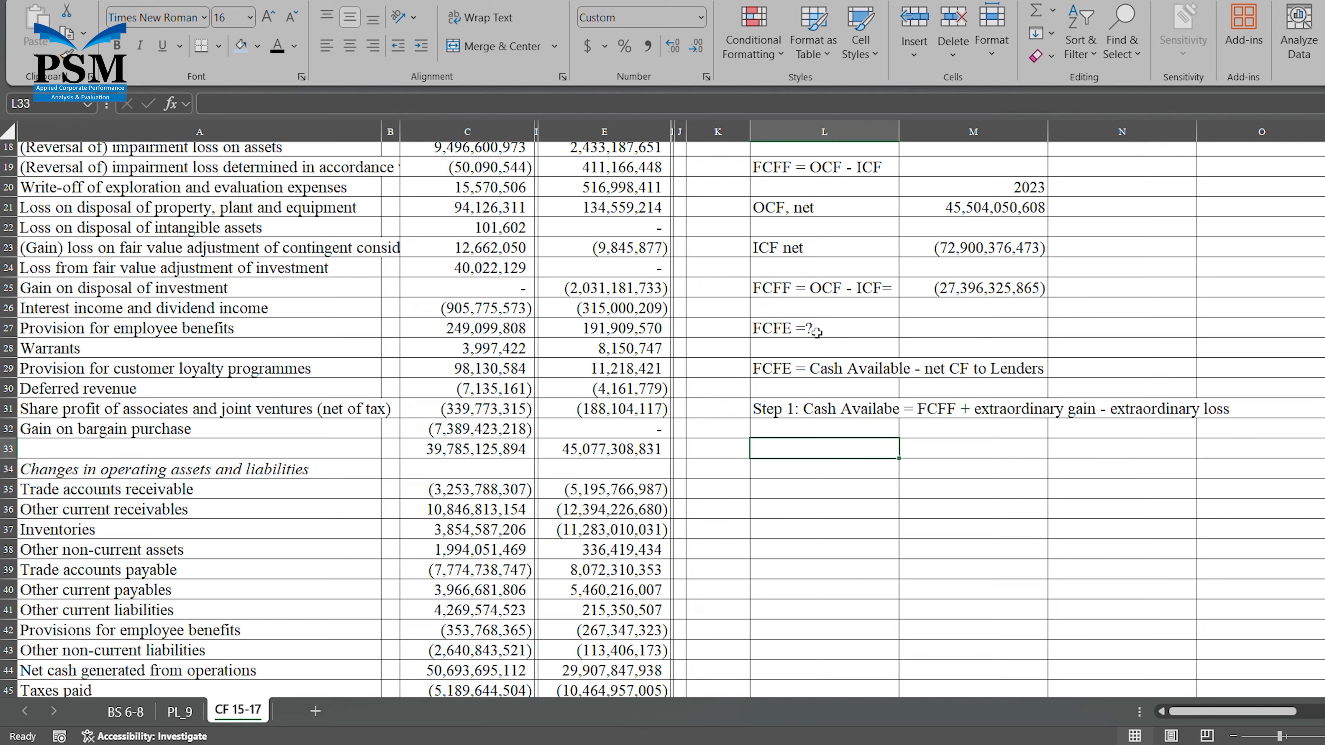
type("FCFF")
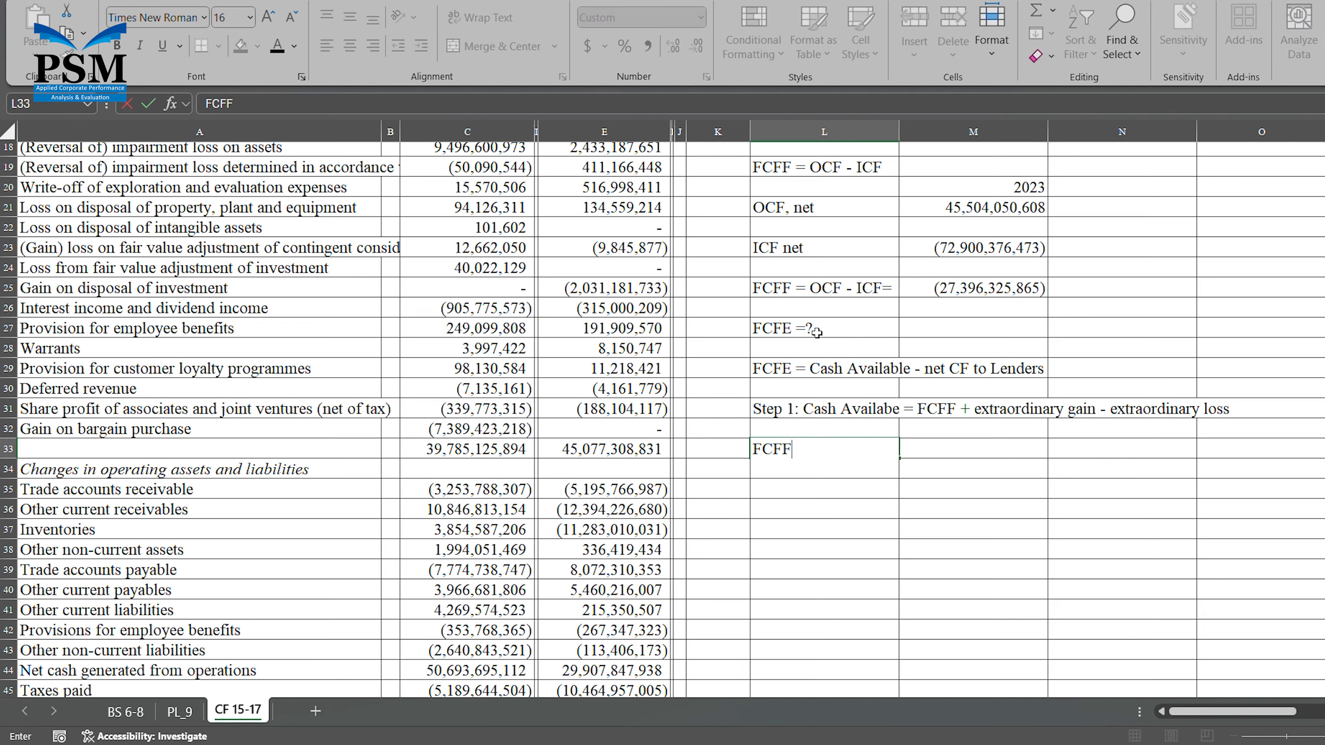
type(" =")
key("Tab")
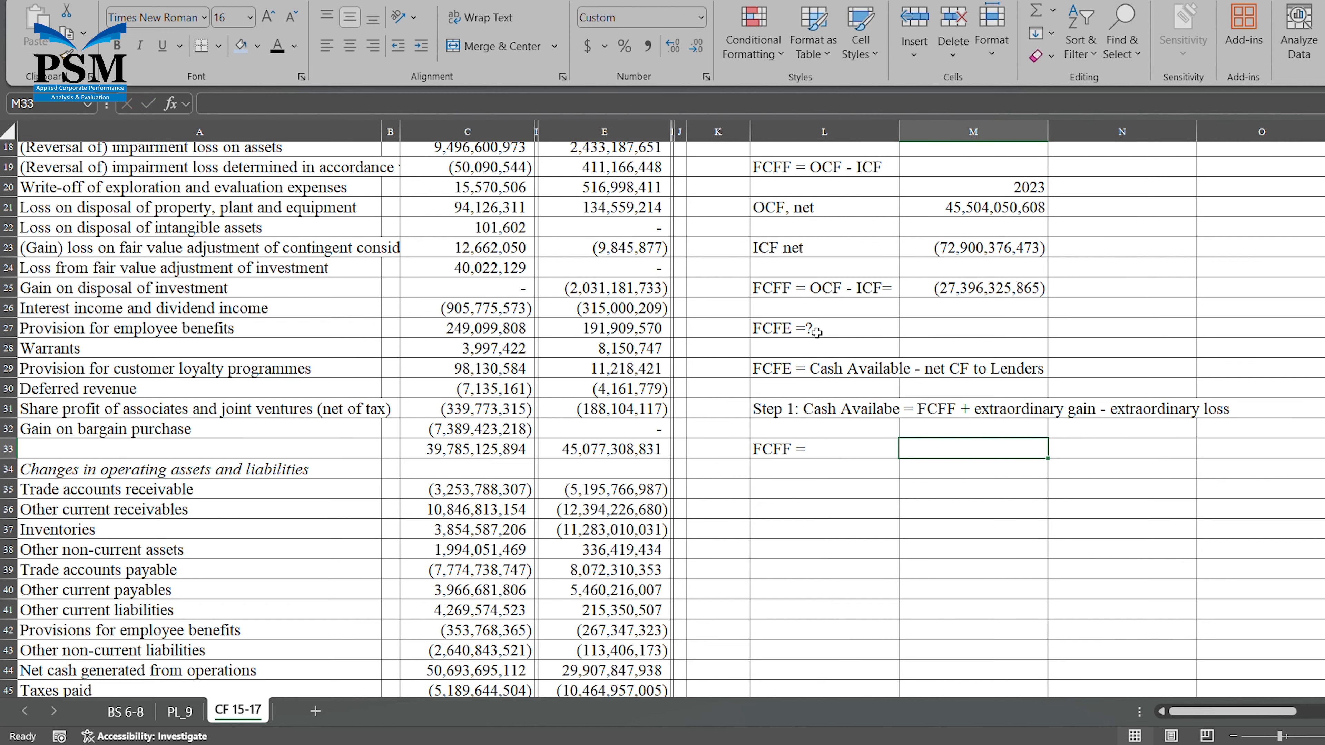
type("=")
left_click(1020, 292)
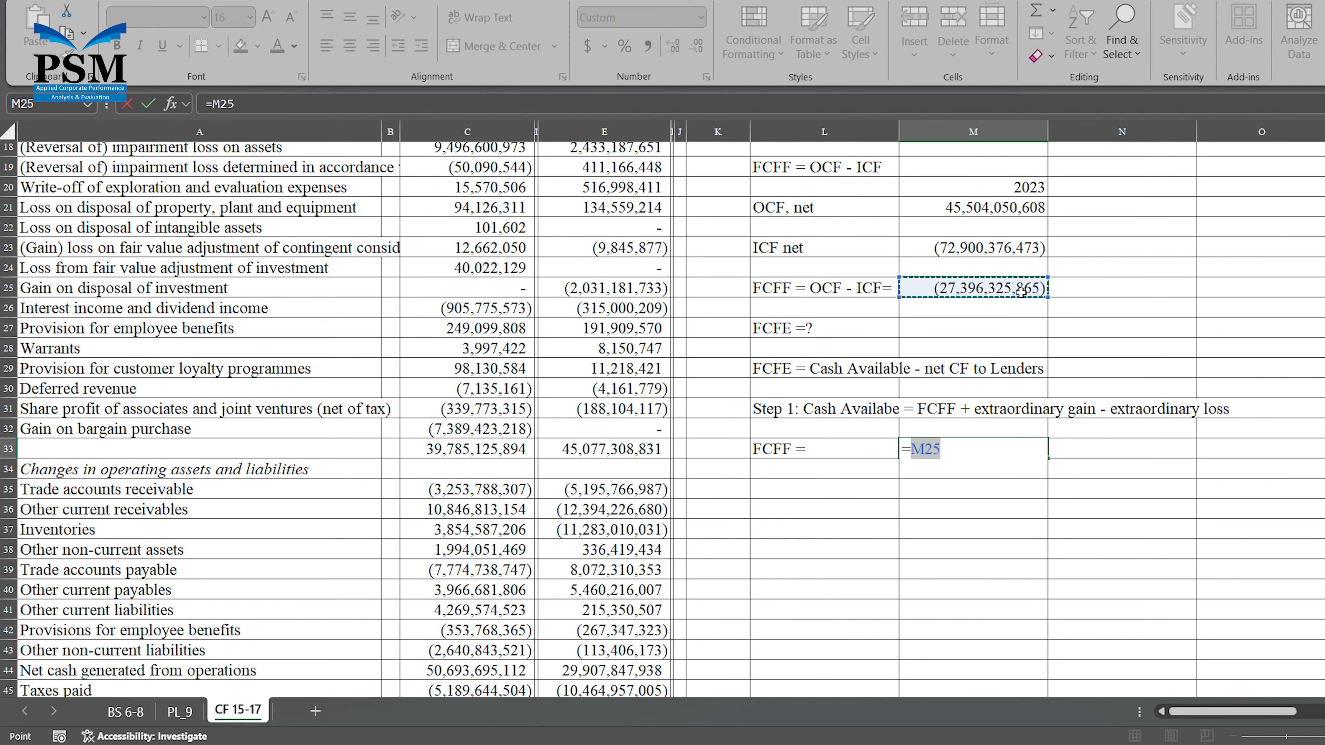
key("Return")
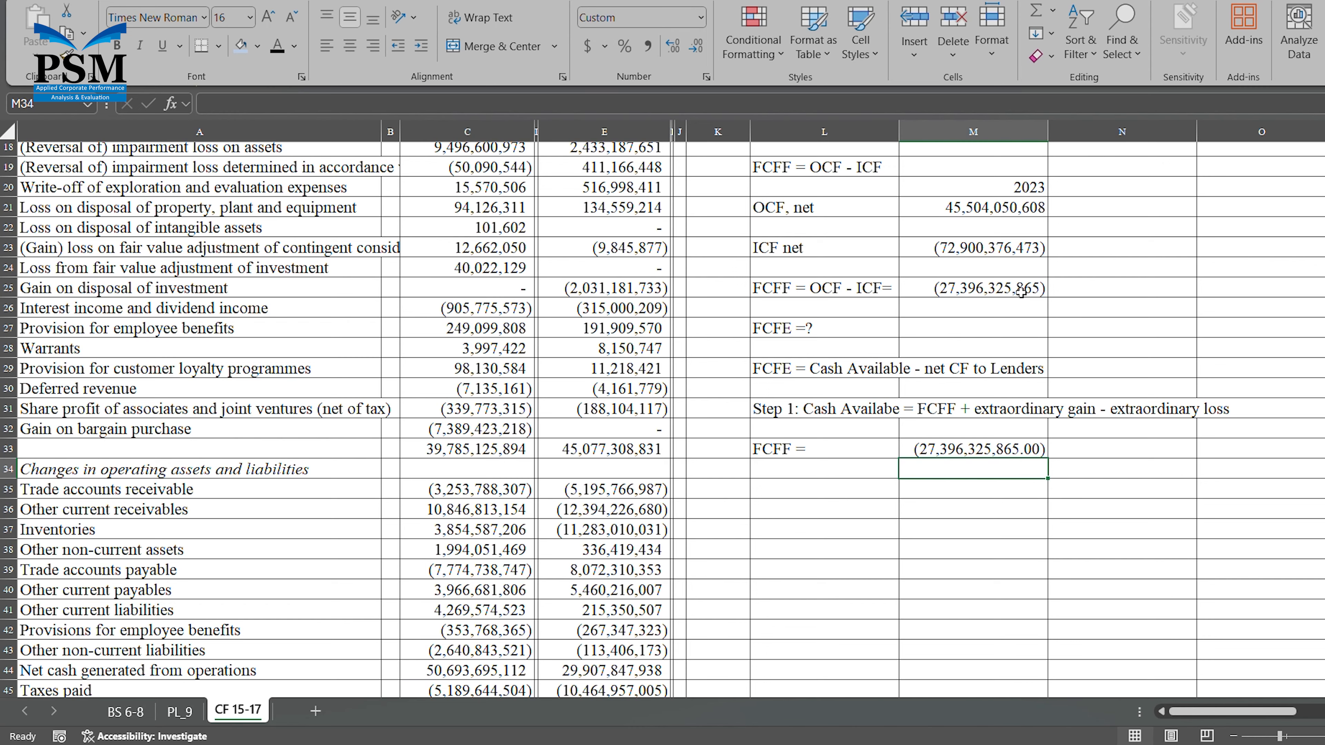
Enter the labels "Extraordinary gain" in L35 and "Extraordinary loss" in L37.
key("Left")
key("Down")
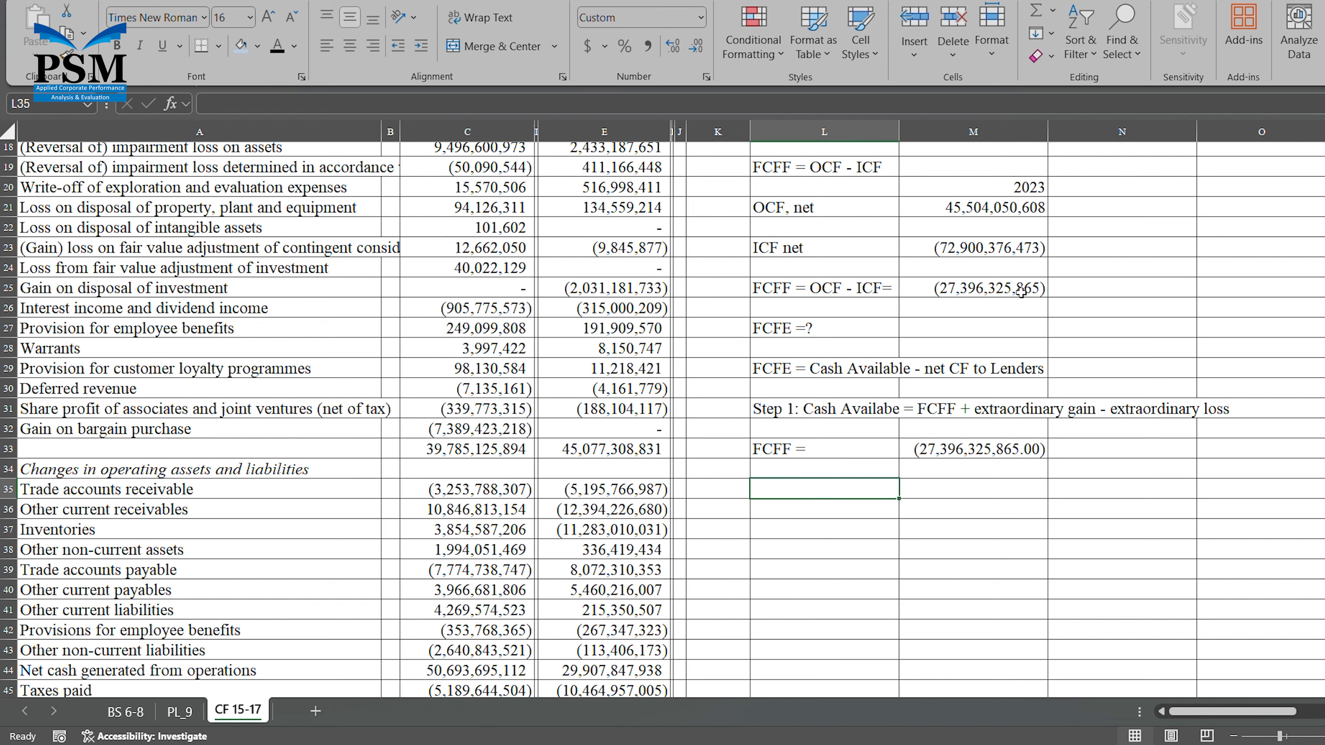
type("Extraordinary gain")
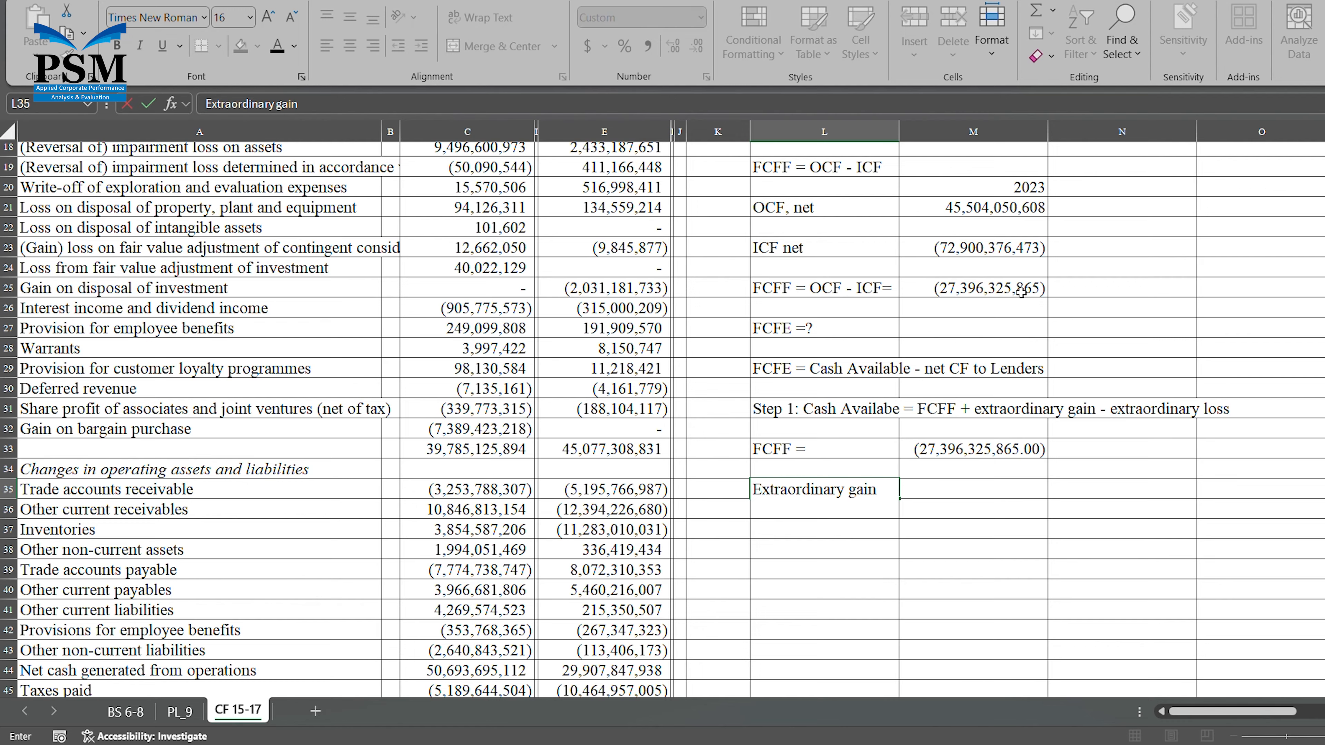
key("Return")
key("Return")
type("E")
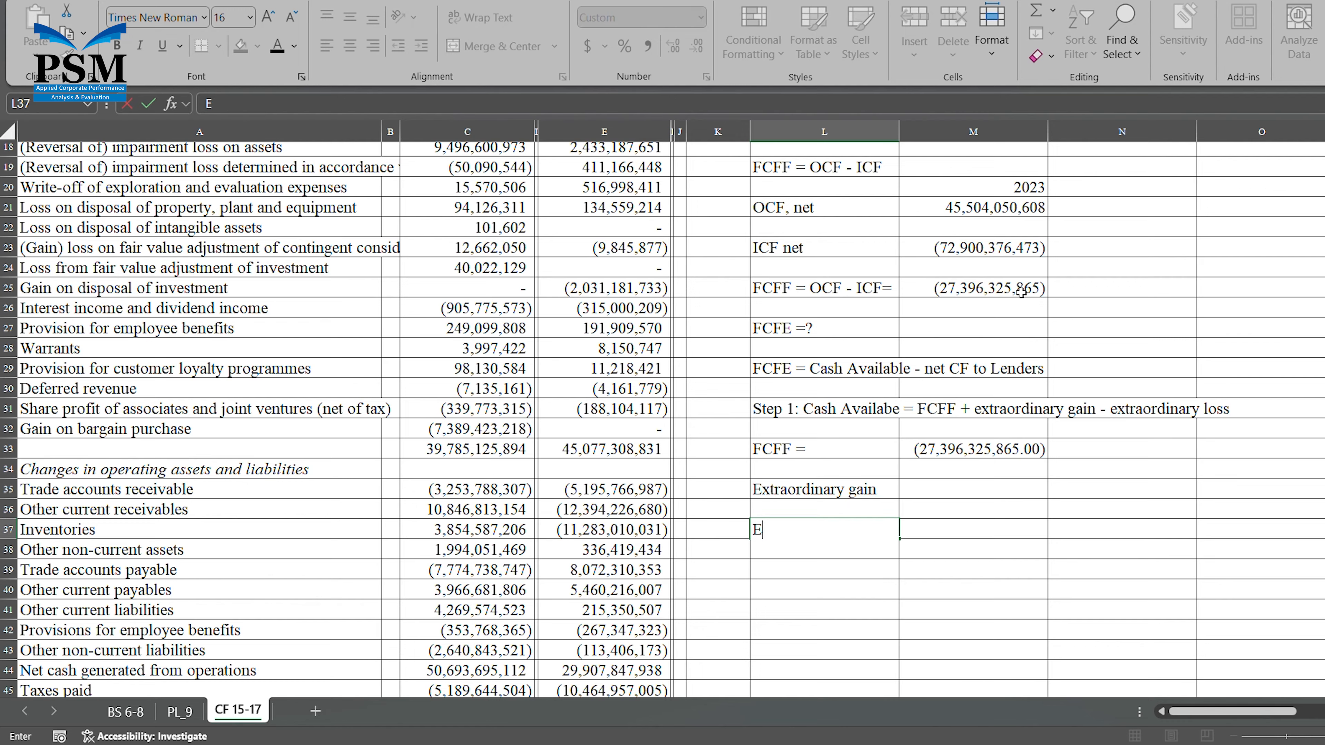
type("xtraordinary loss")
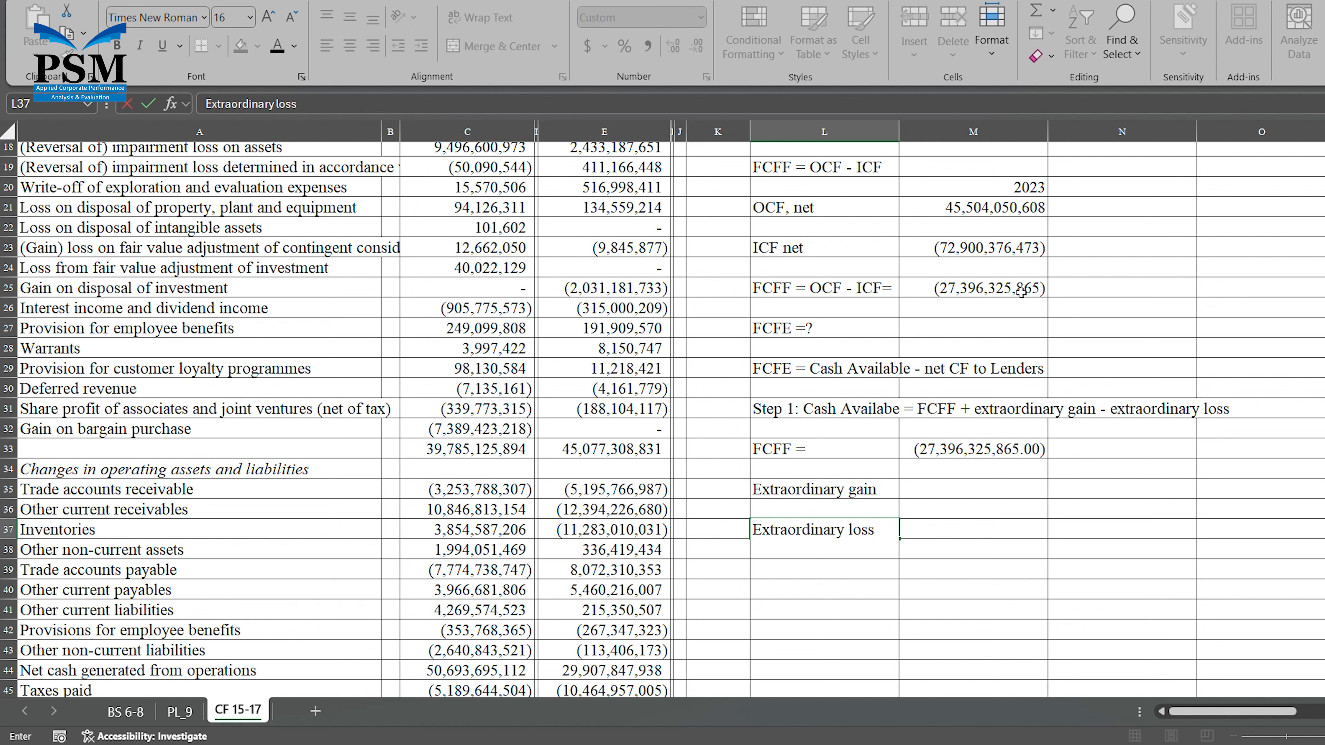
key("Up")
key("Up")
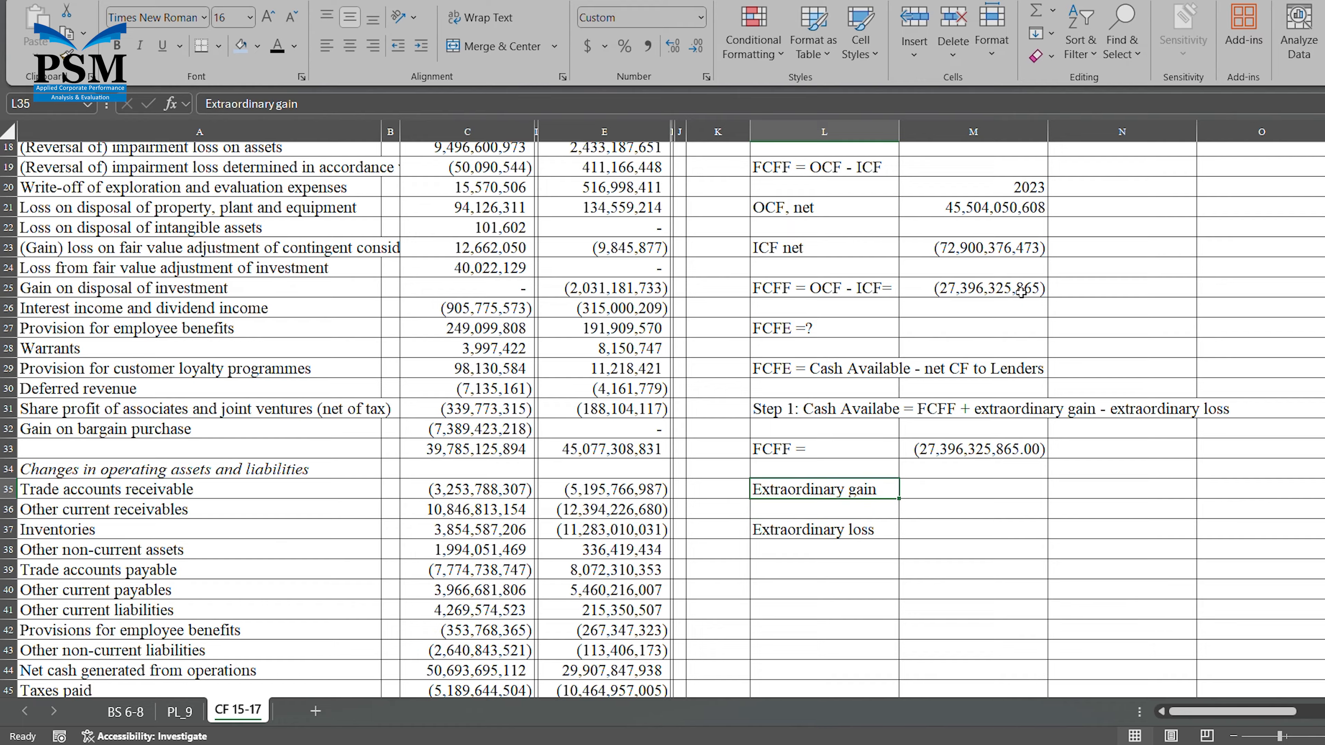
Check the cash flow statement for extraordinary items and enter =0 in M35 as the extraordinary gain.
key("Right")
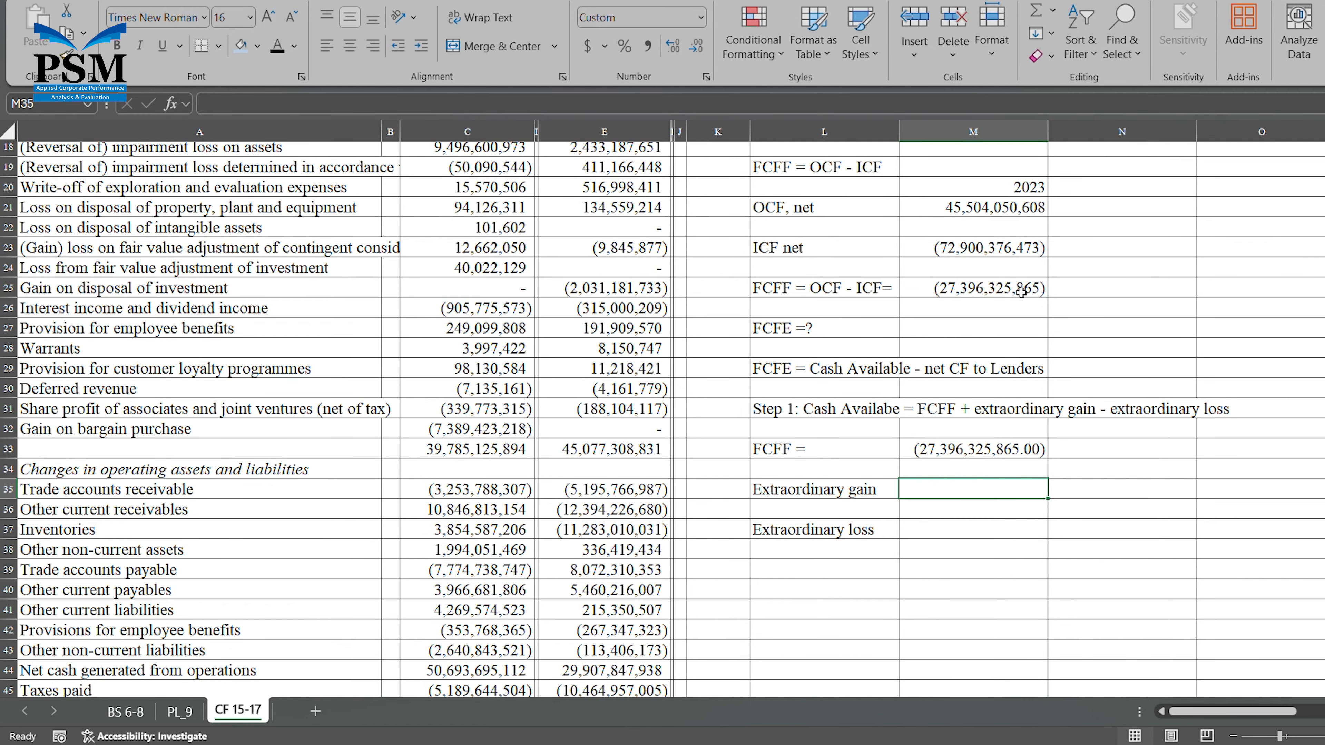
type("=")
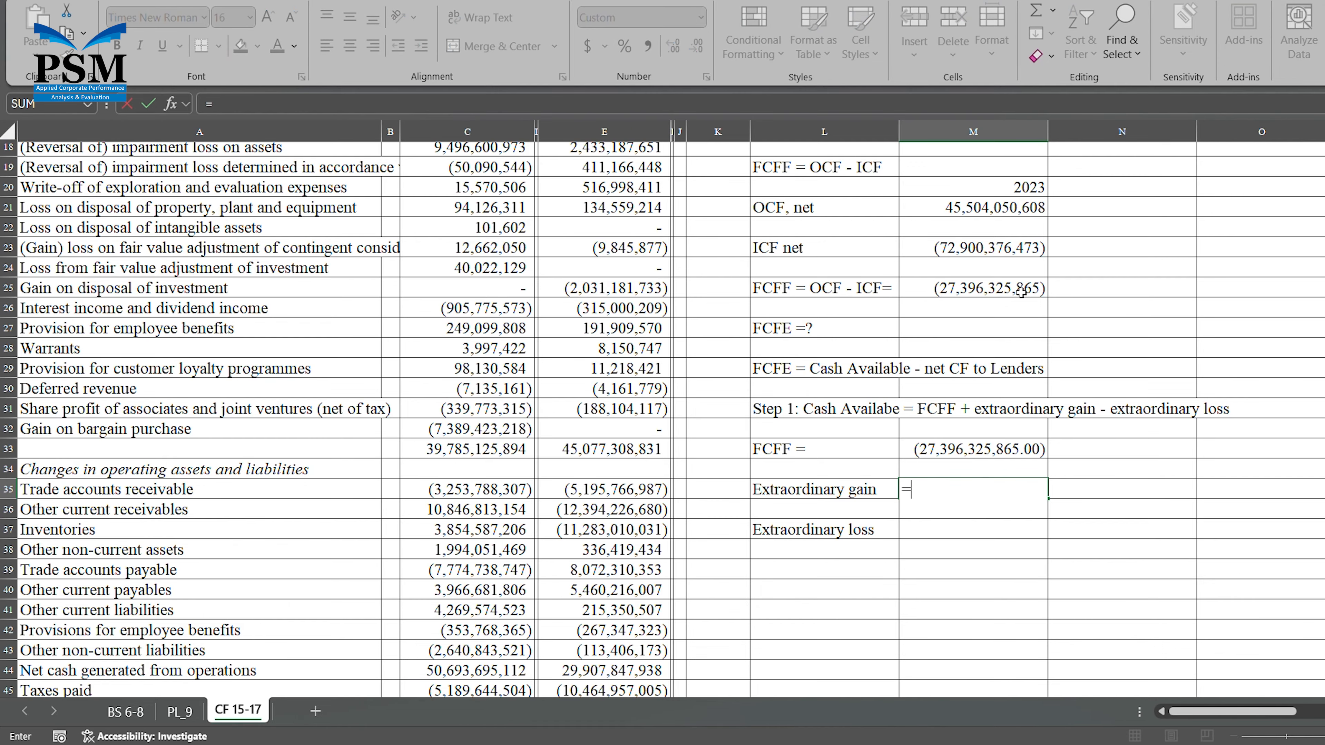
scroll(1021, 292, "down", 6)
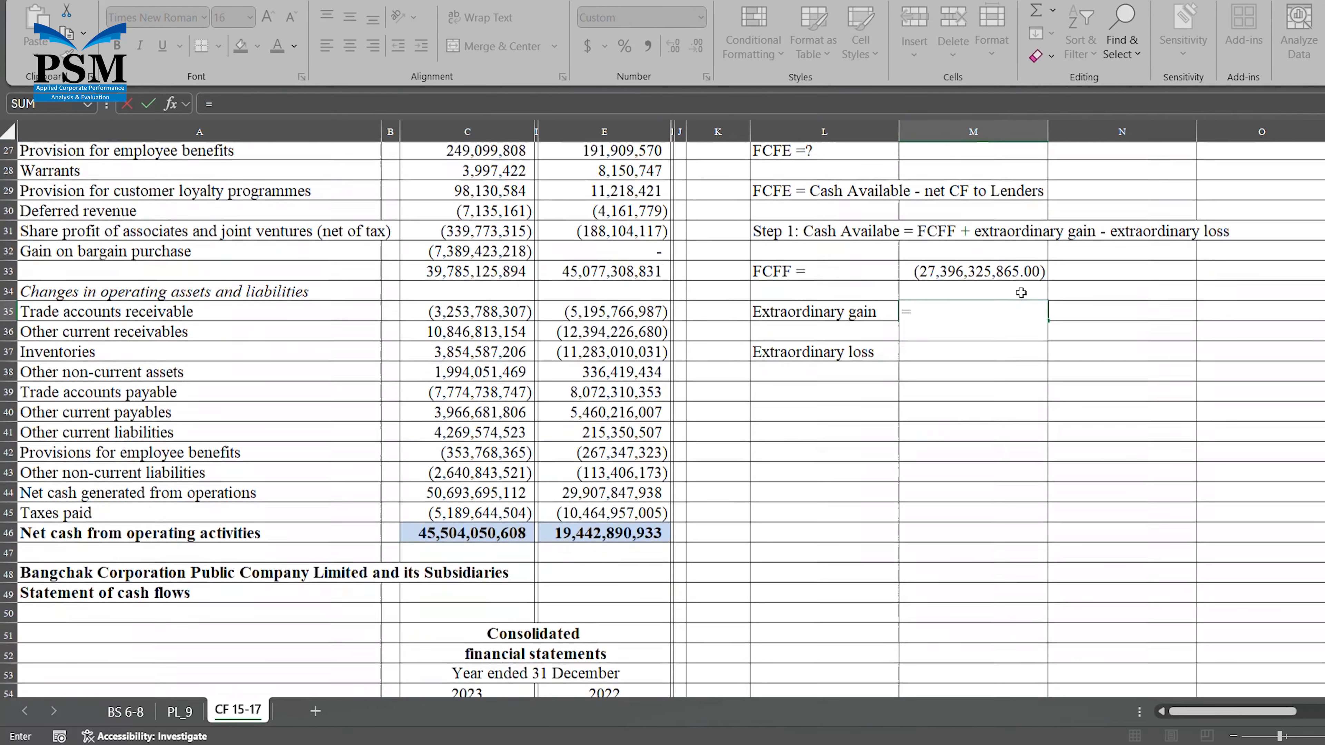
scroll(1021, 292, "down", 6)
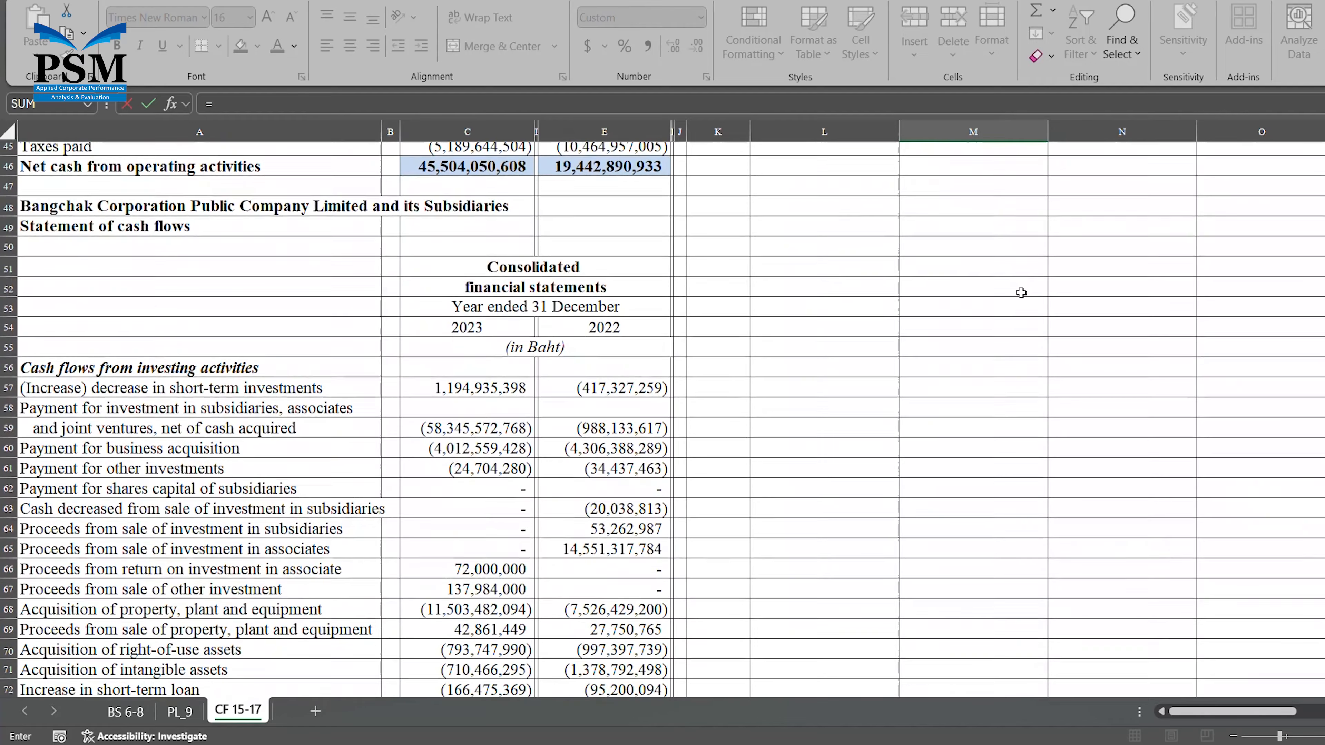
scroll(1020, 292, "down", 3)
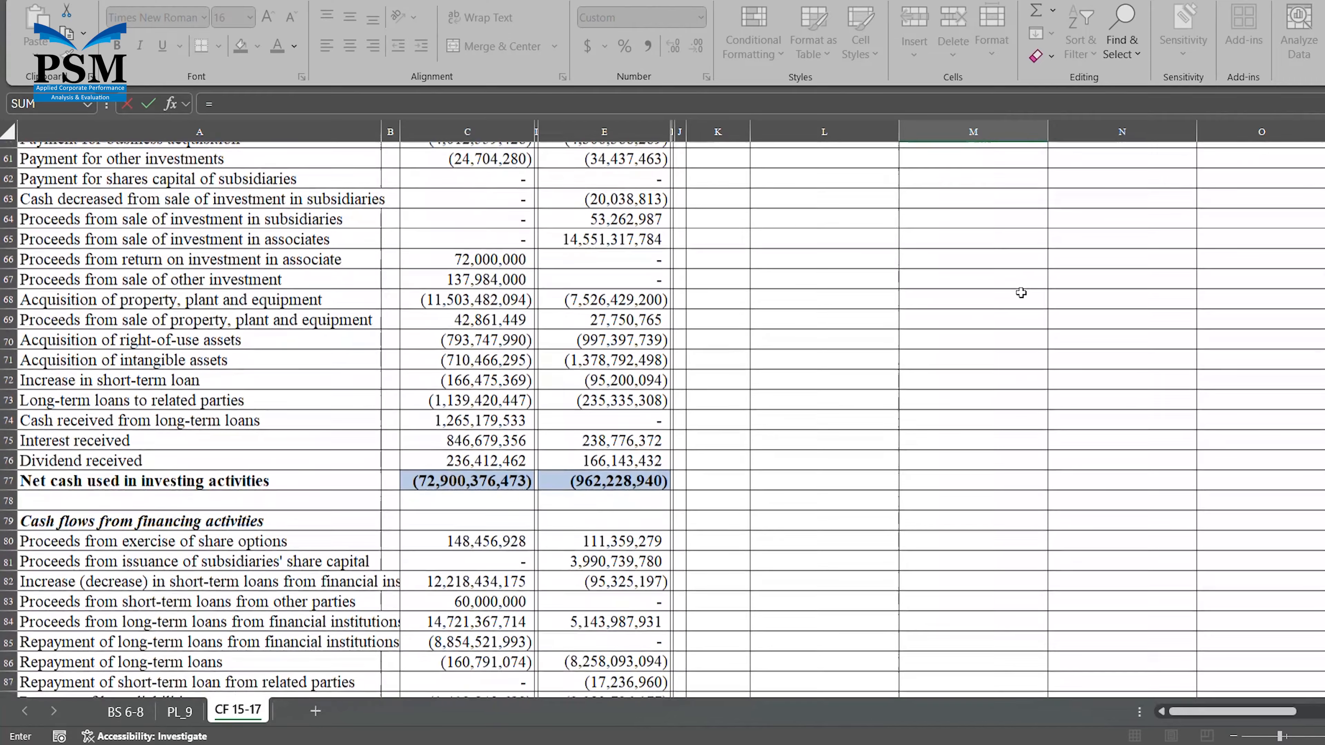
scroll(1021, 293, "down", 7)
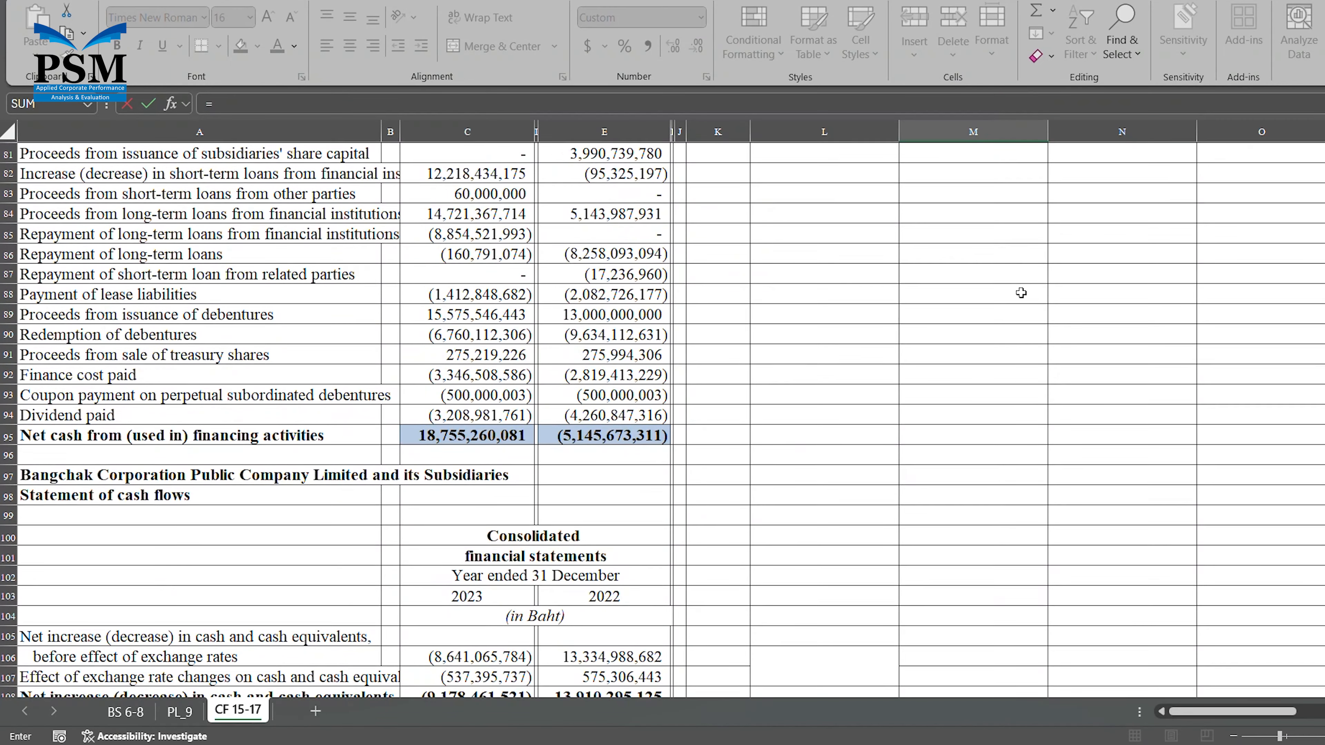
scroll(1020, 293, "down", 1)
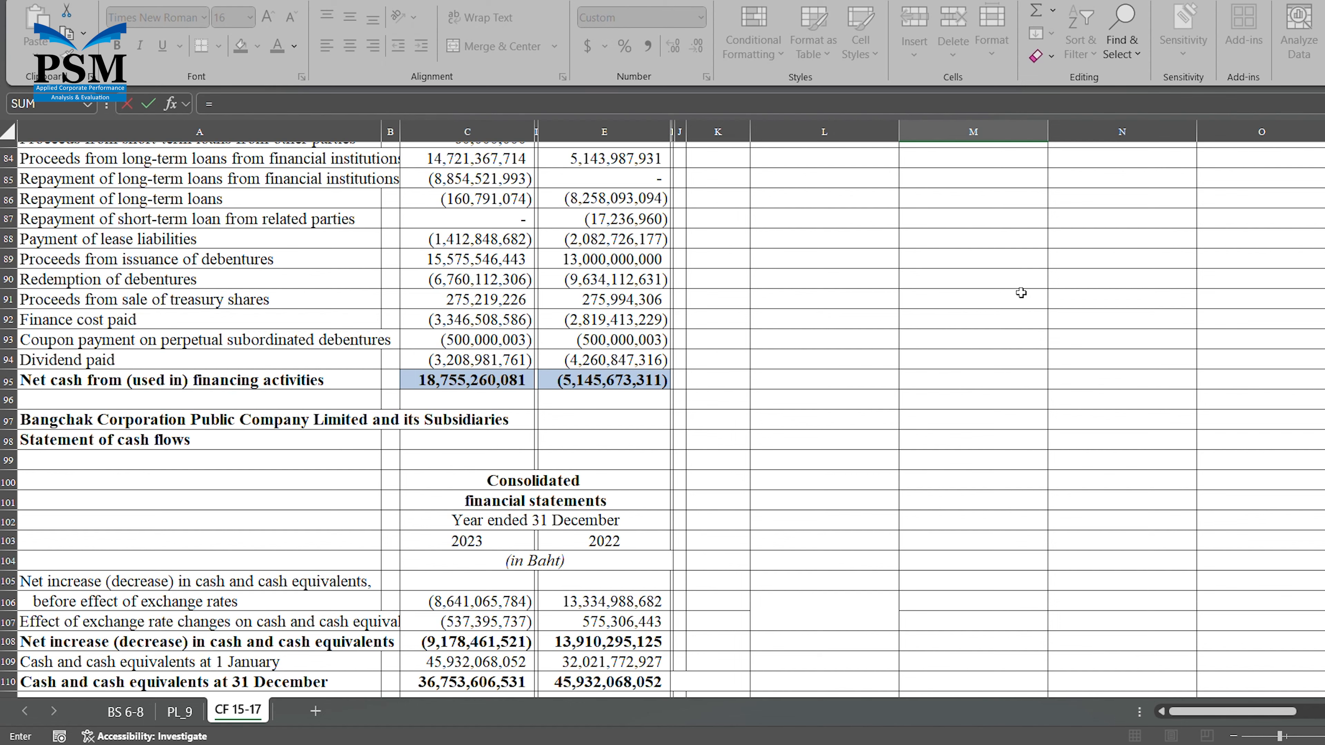
type("0")
key("Escape")
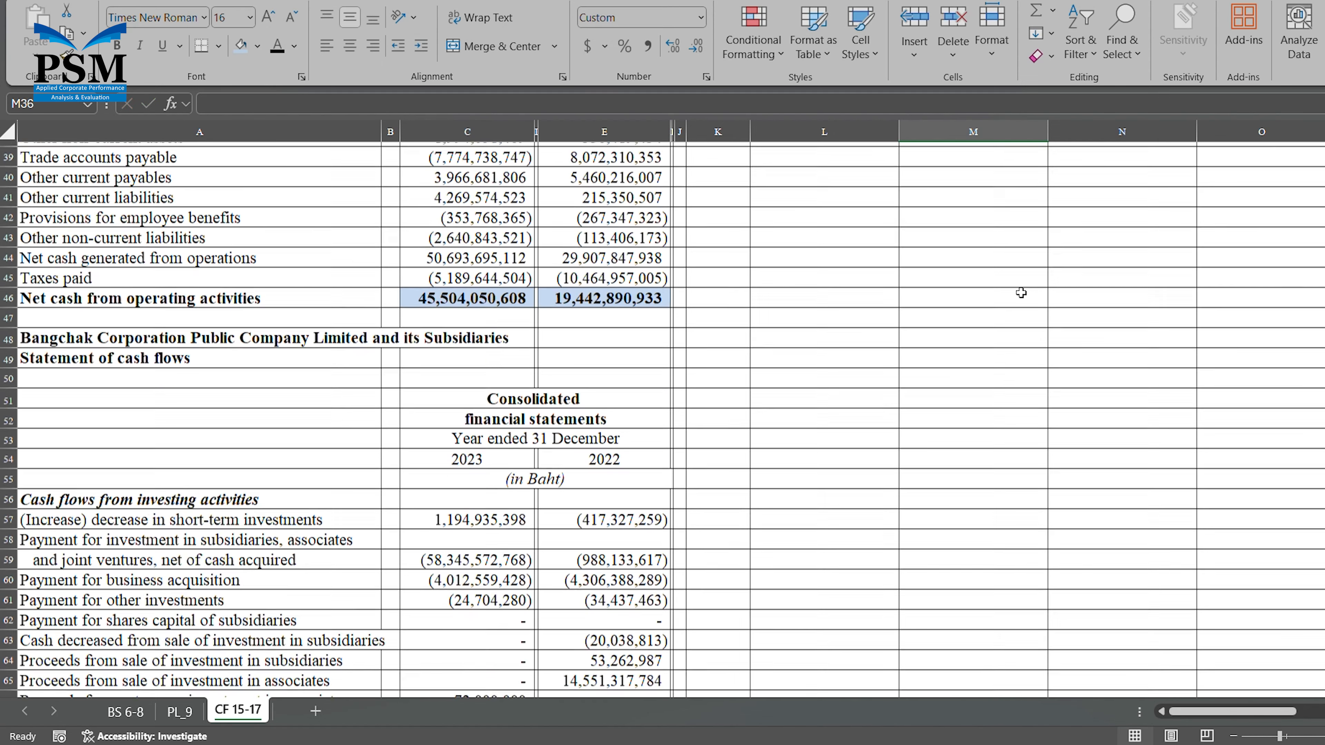
key("Down")
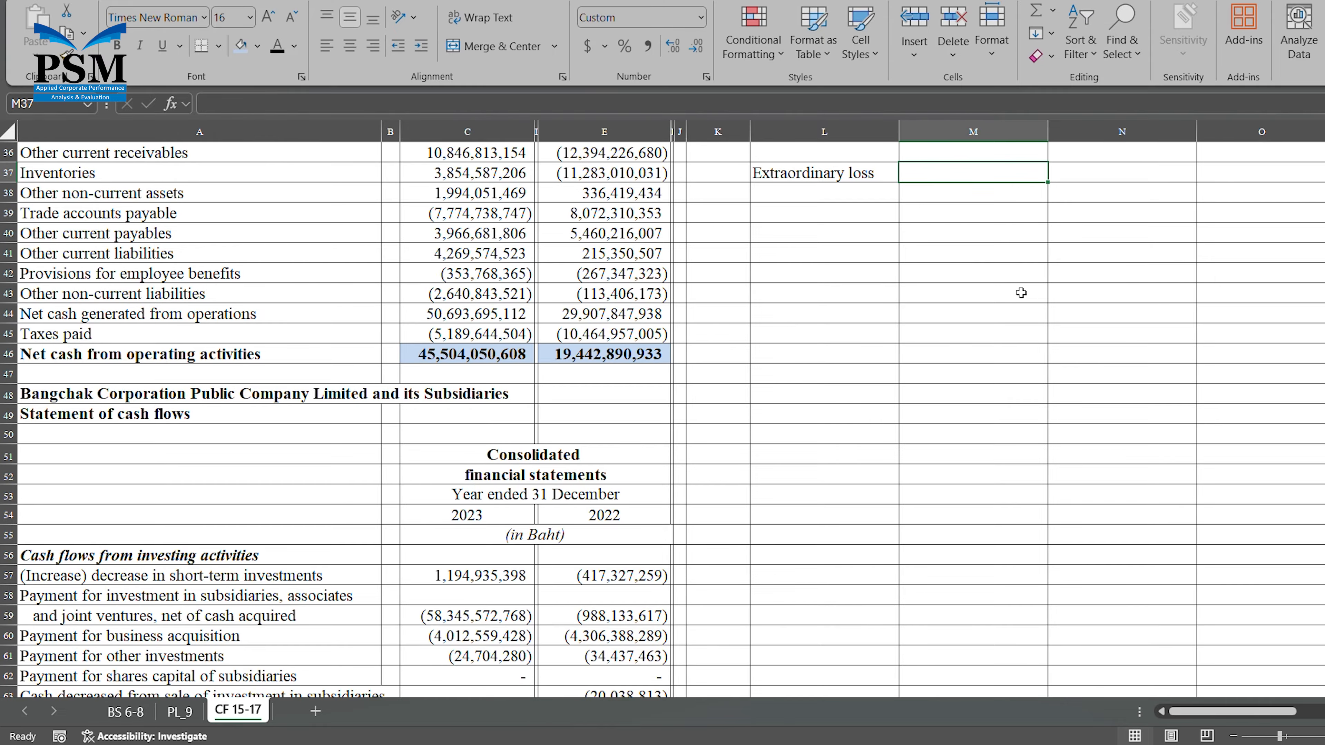
Link the extraordinary loss in M37 to the 2023 effect of exchange rate changes on cash in C107.
type("=")
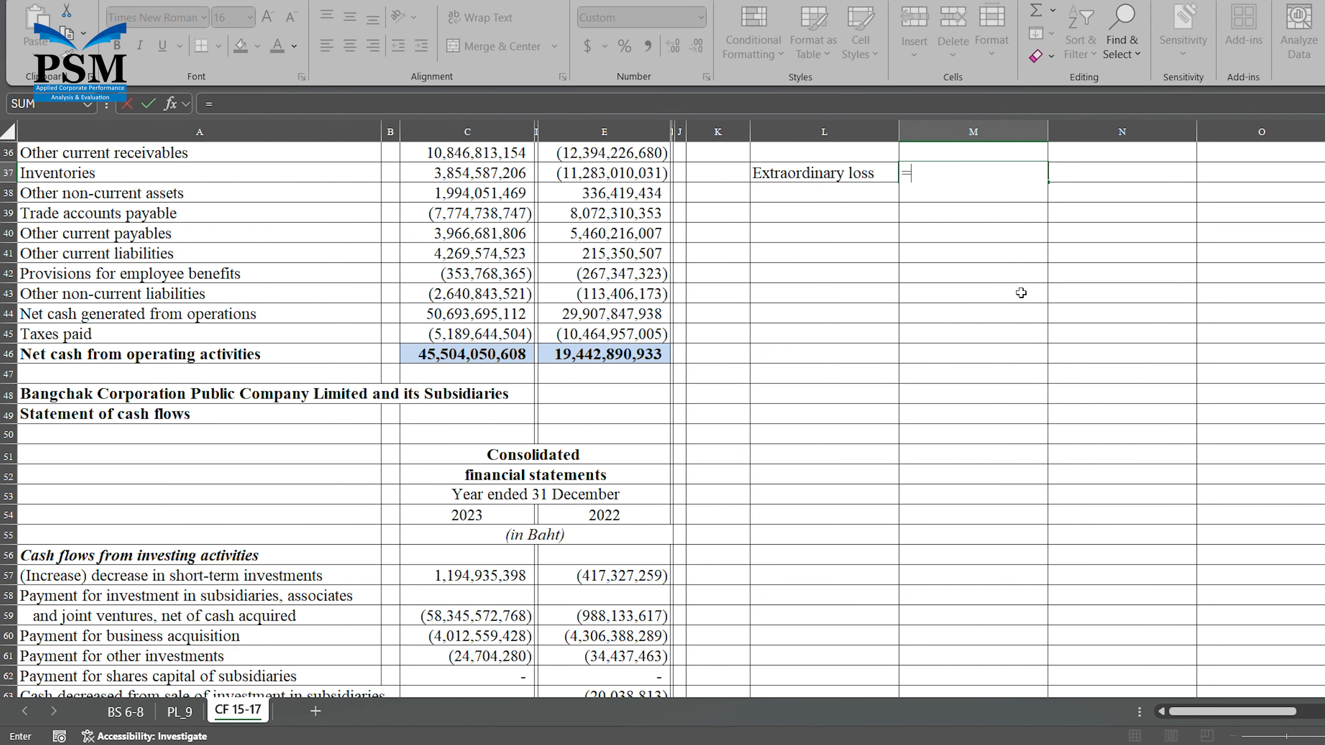
scroll(1021, 293, "down", 9)
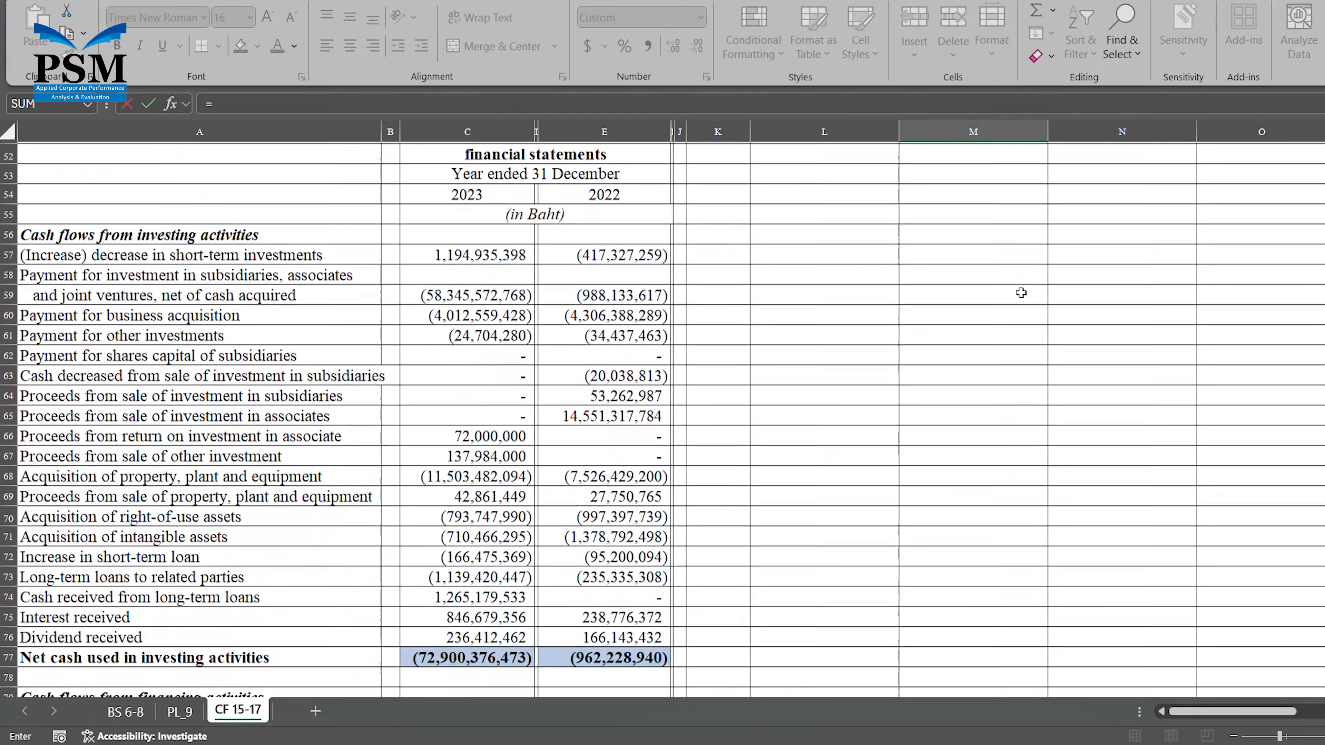
scroll(1021, 293, "down", 9)
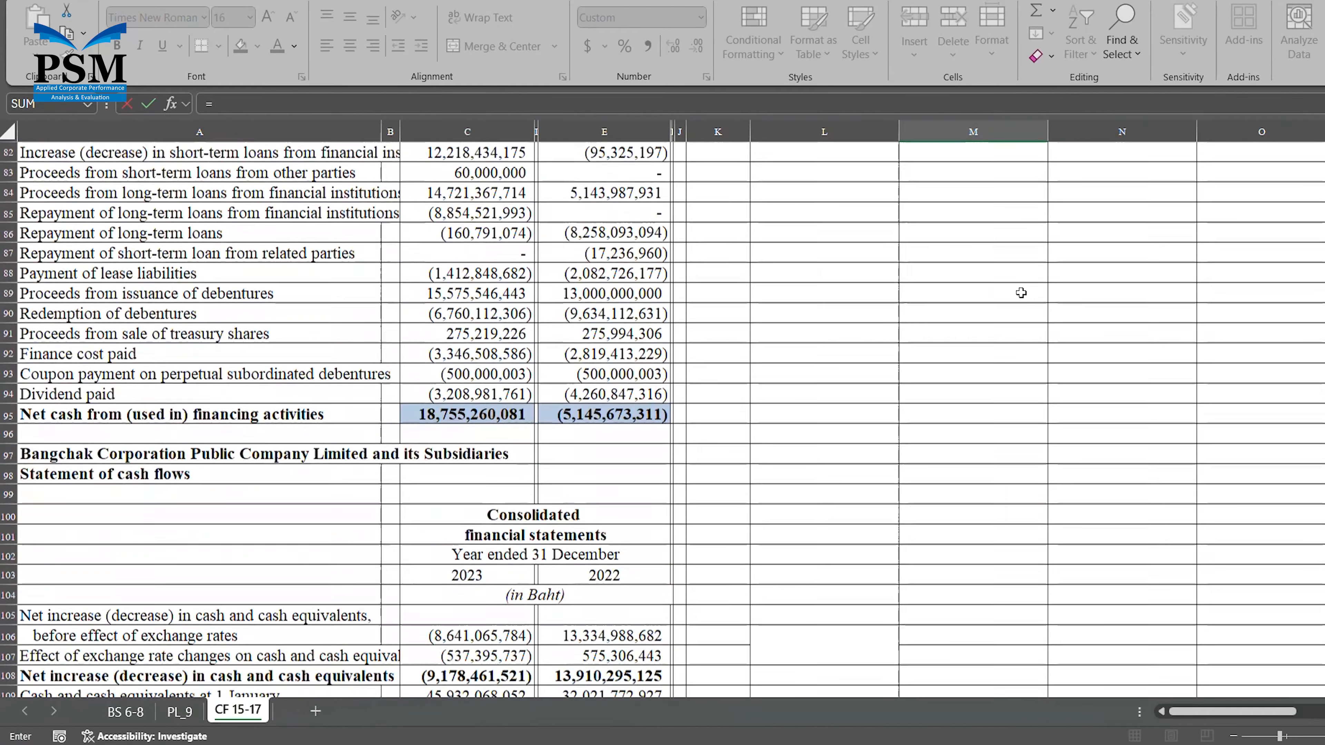
scroll(1020, 293, "down", 2)
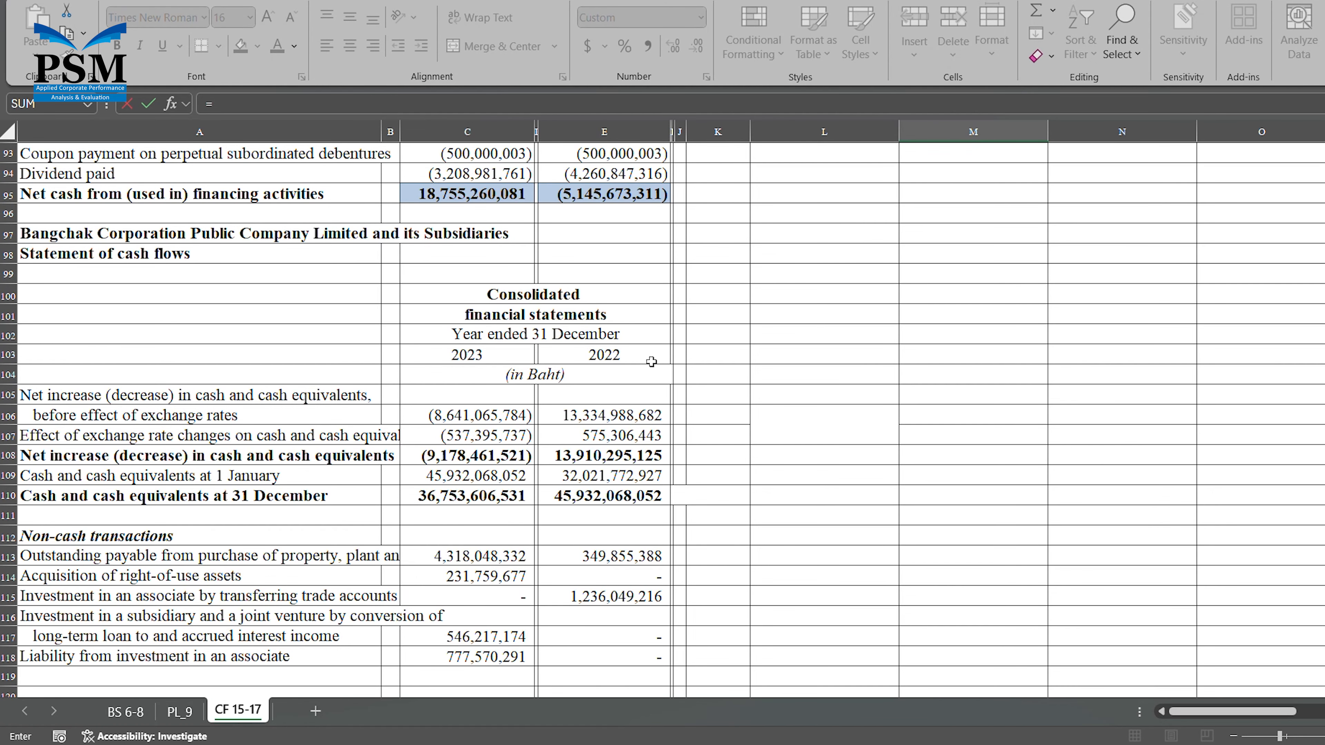
left_click(503, 442)
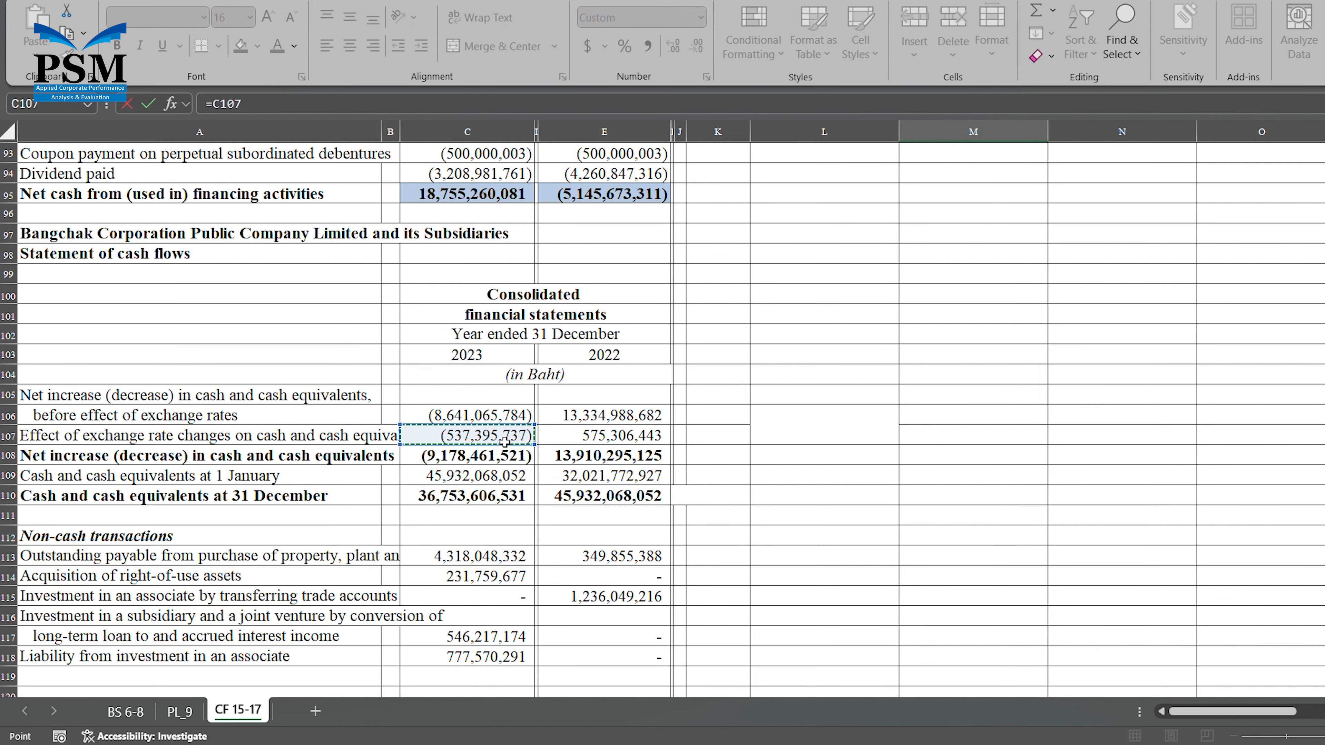
key("Escape")
scroll(504, 442, "up", 3)
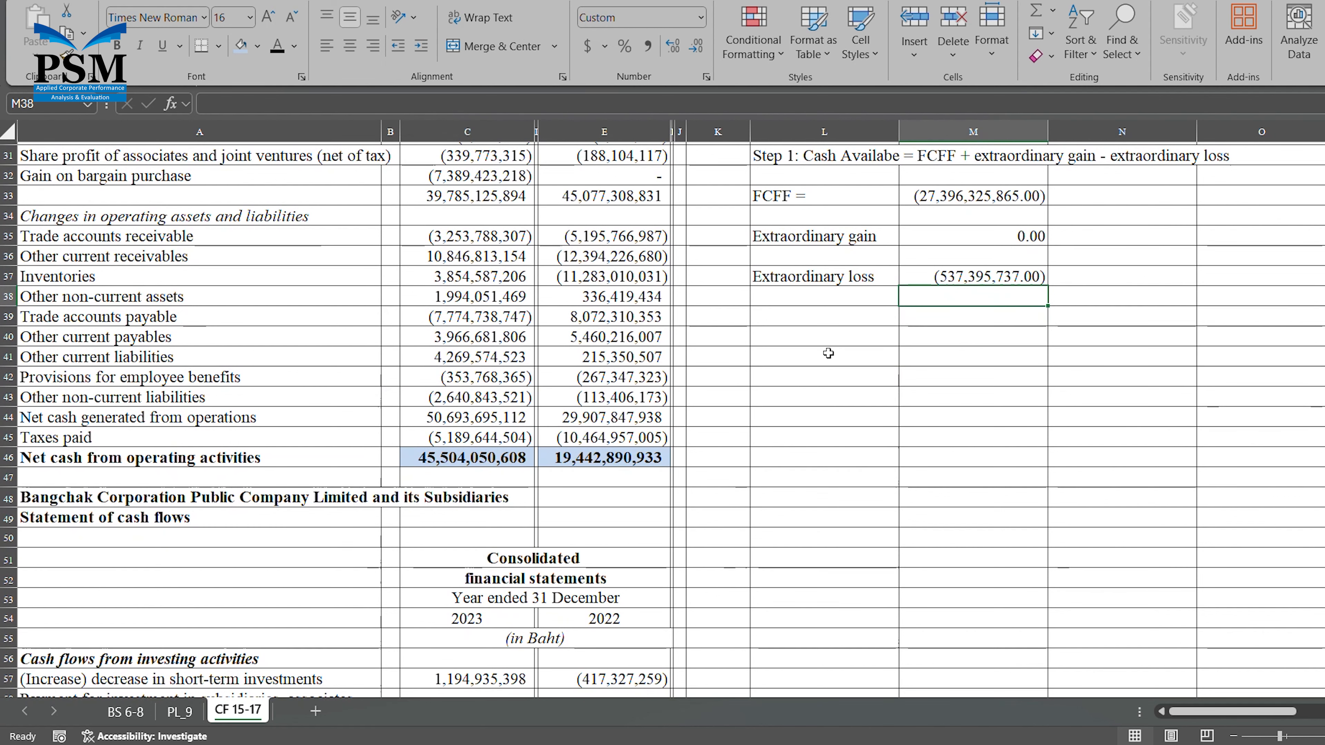
Enter the label "Cash Available =" in L39, below the extraordinary loss.
left_click(837, 324)
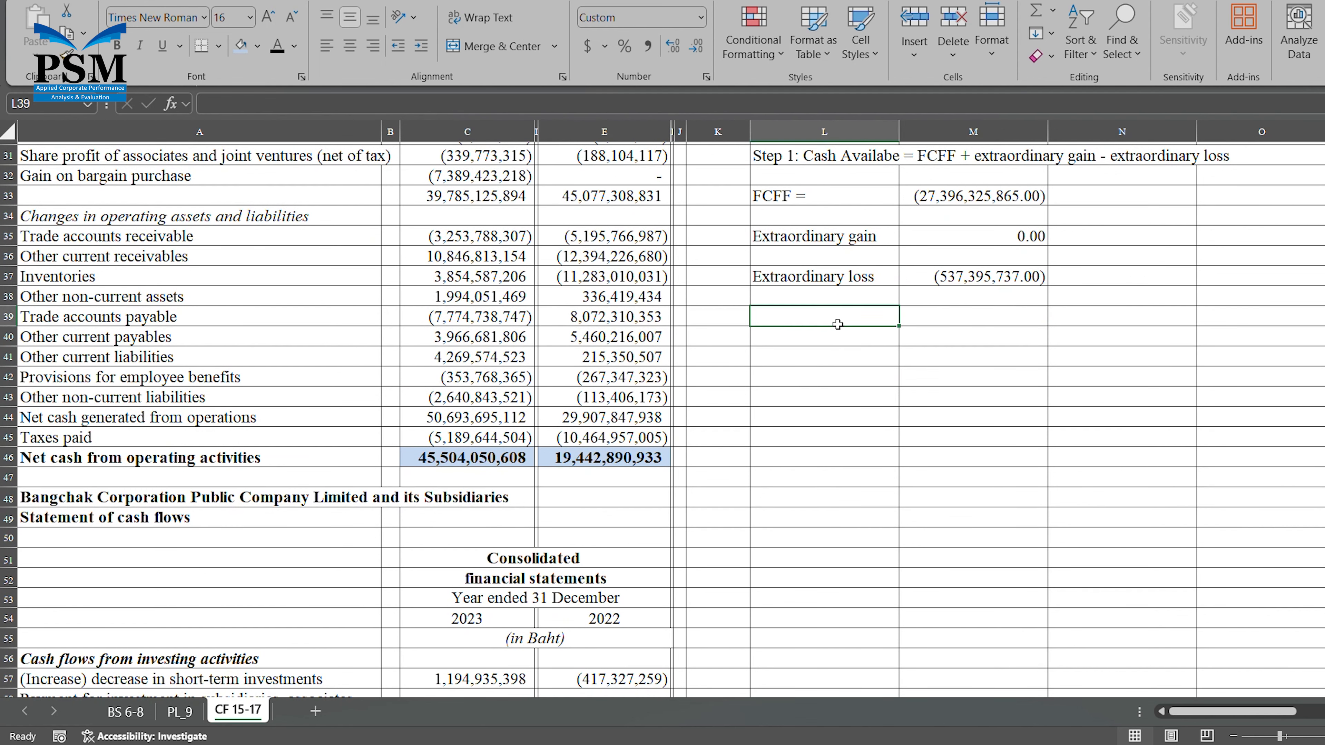
type("Cas")
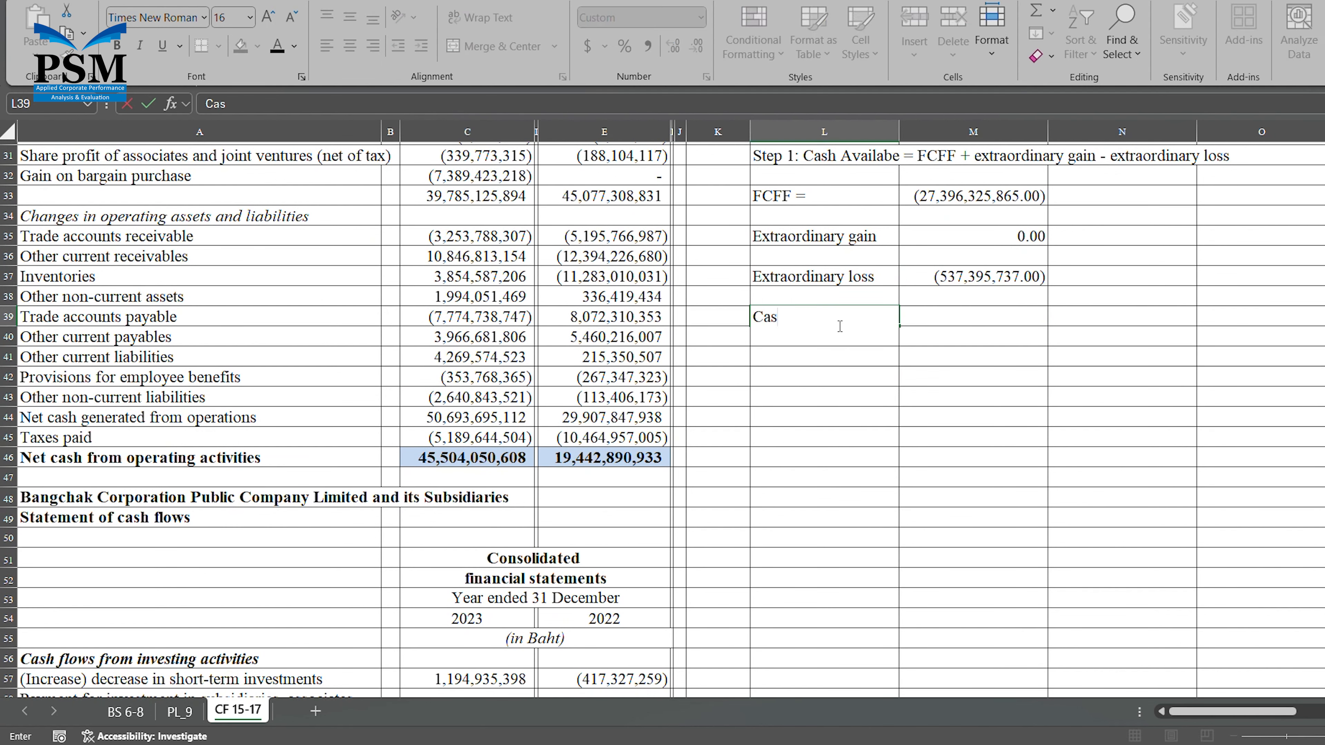
type("h Available =")
key("Tab")
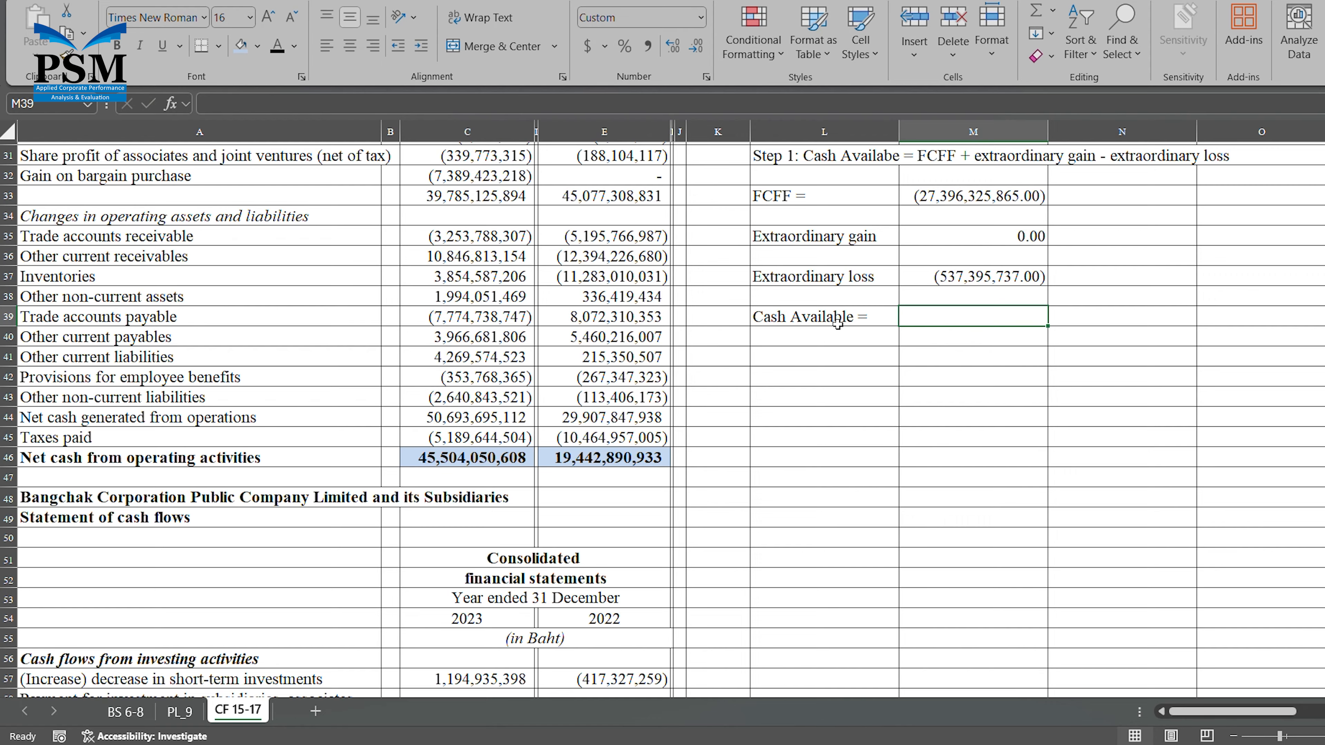
Calculate cash available in M39 by adding the FCFF and the extraordinary loss with =M33+M37.
type("=")
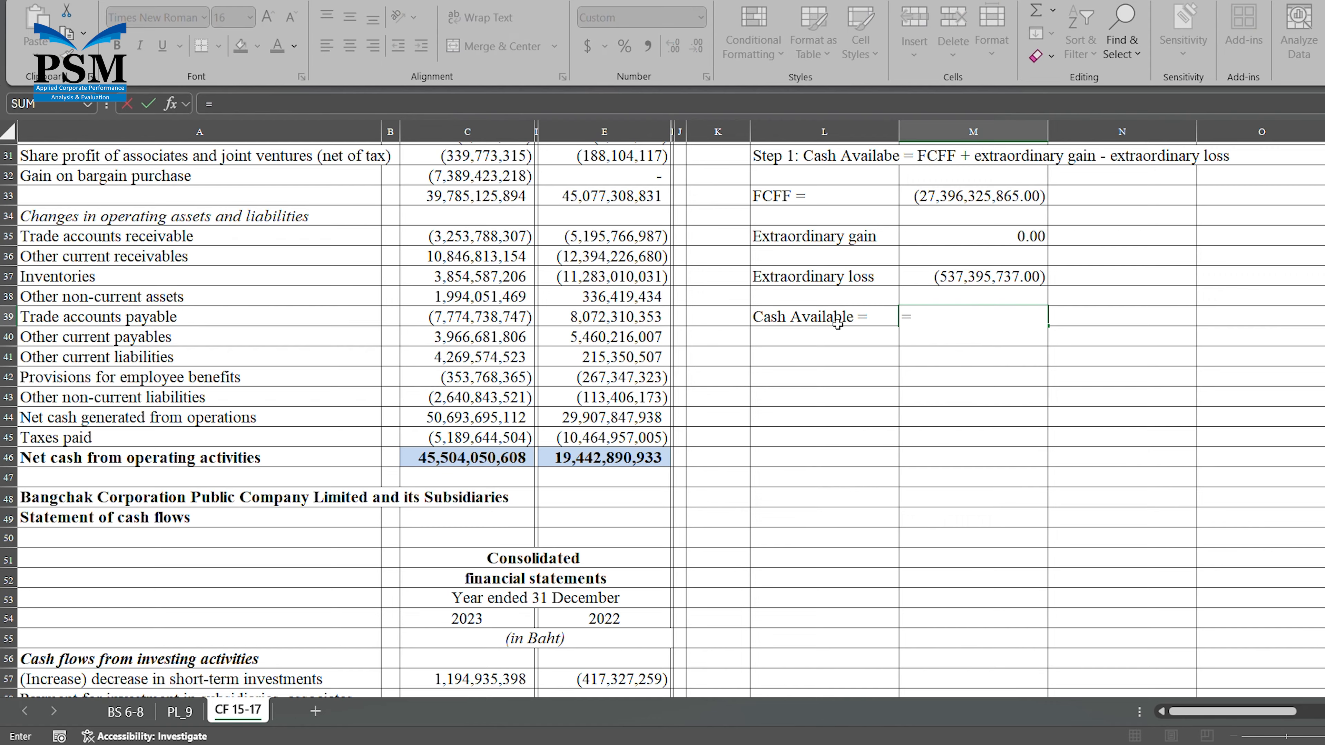
left_click(975, 201)
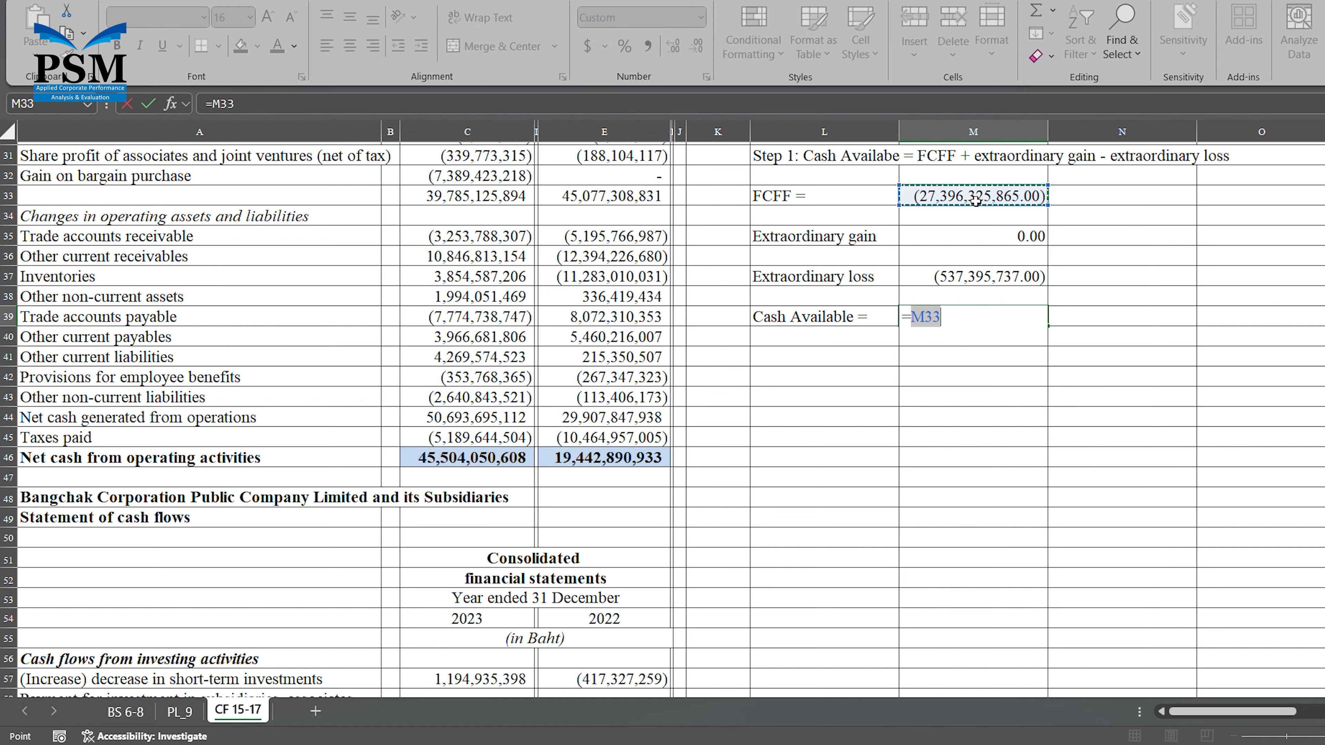
type("+")
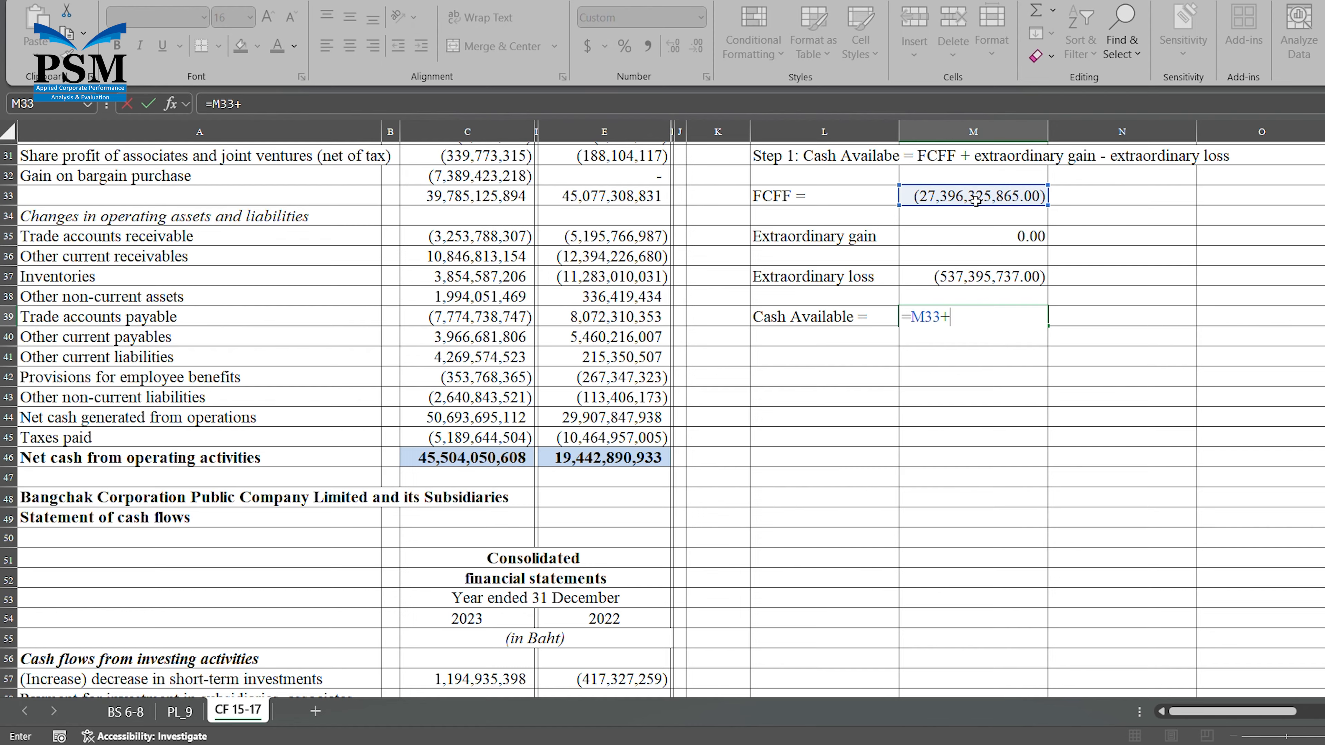
left_click(968, 282)
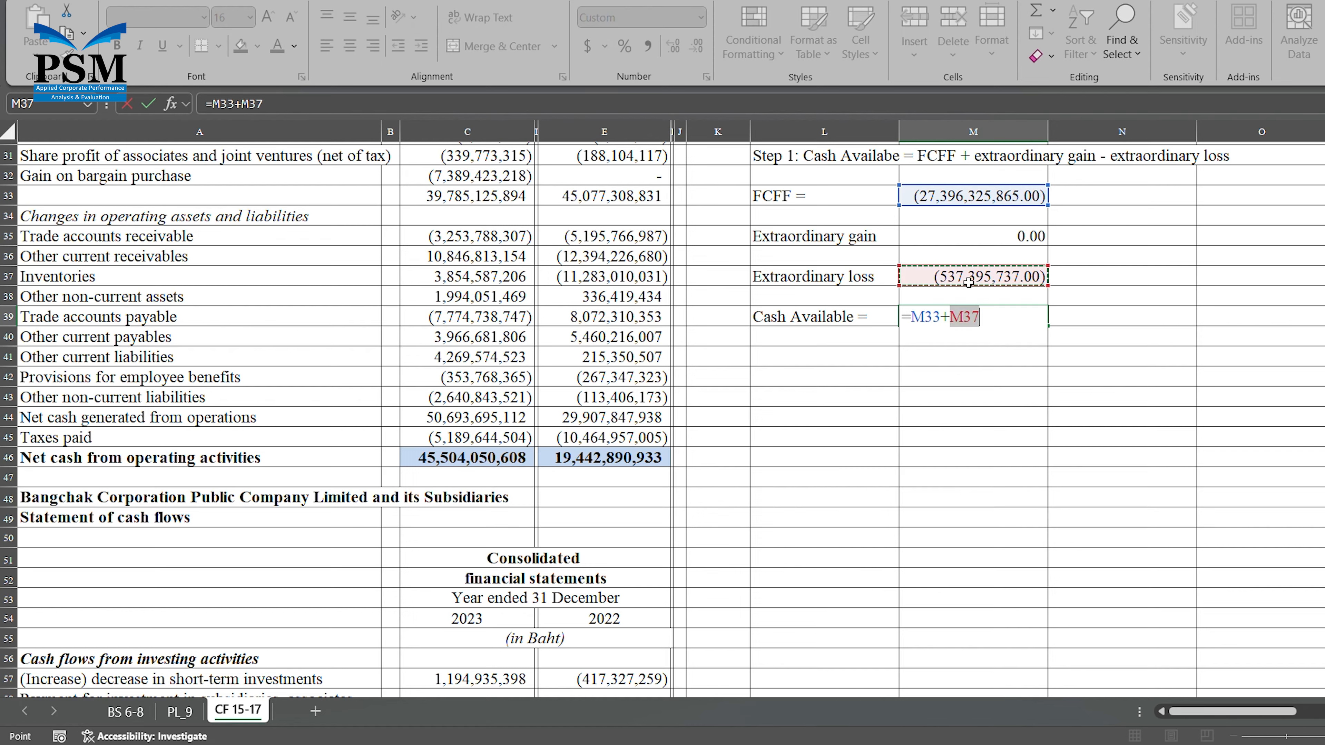
key("Return")
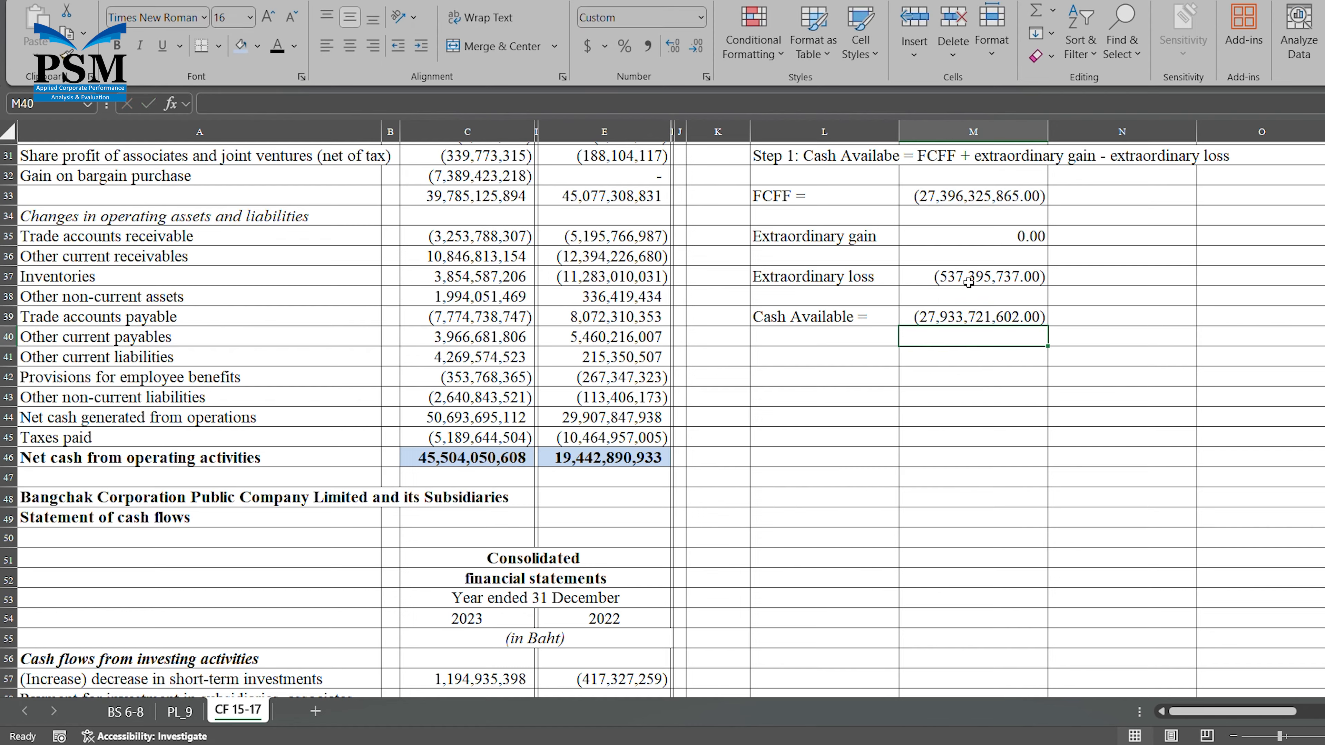
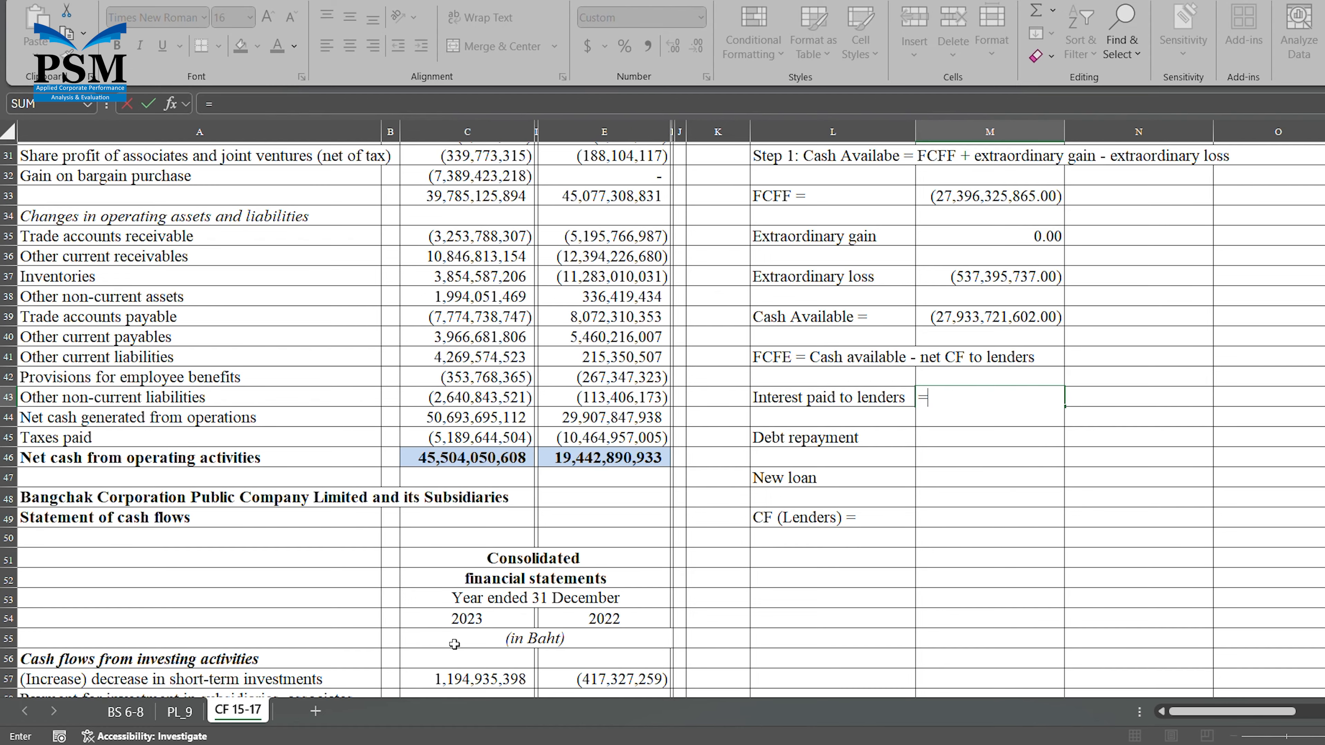
Calculate interest paid to lenders in M43 from the 2023 finance cost paid, with its sign reversed, using =C92*-1.
scroll(454, 645, "down", 3)
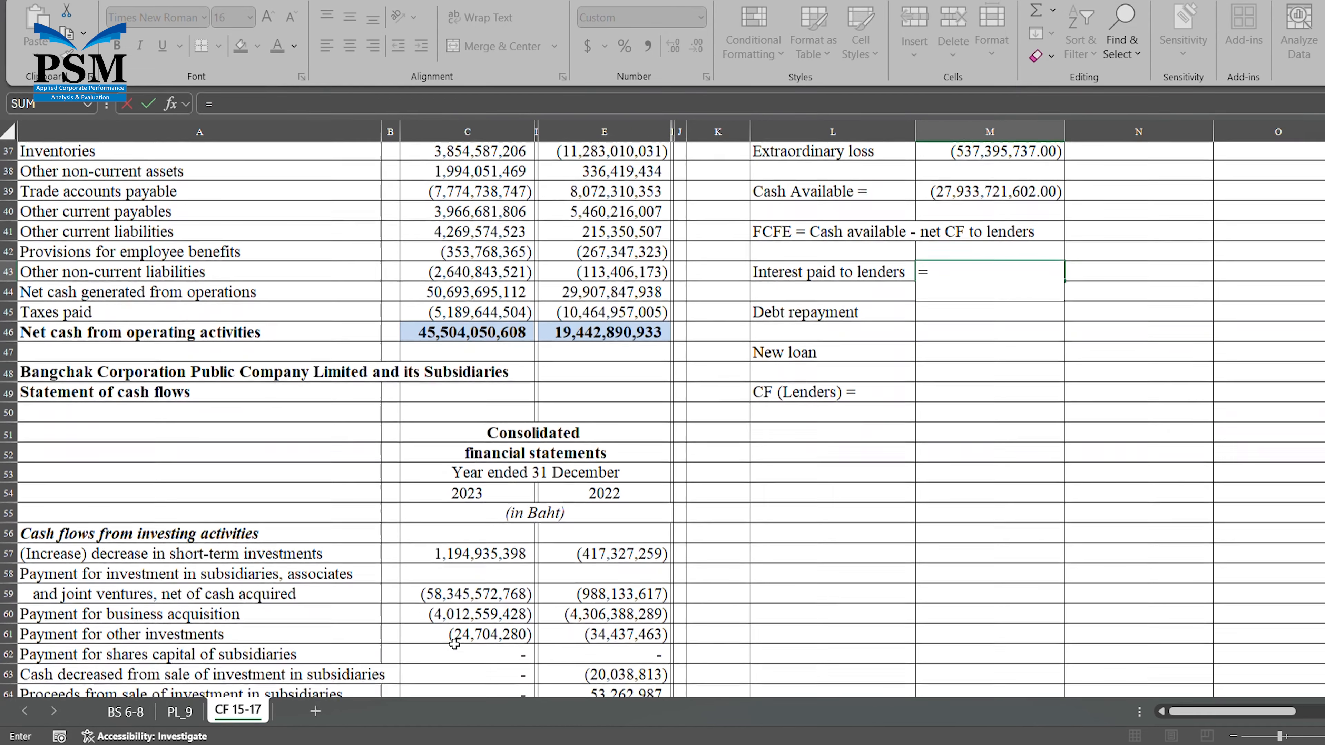
scroll(454, 645, "down", 5)
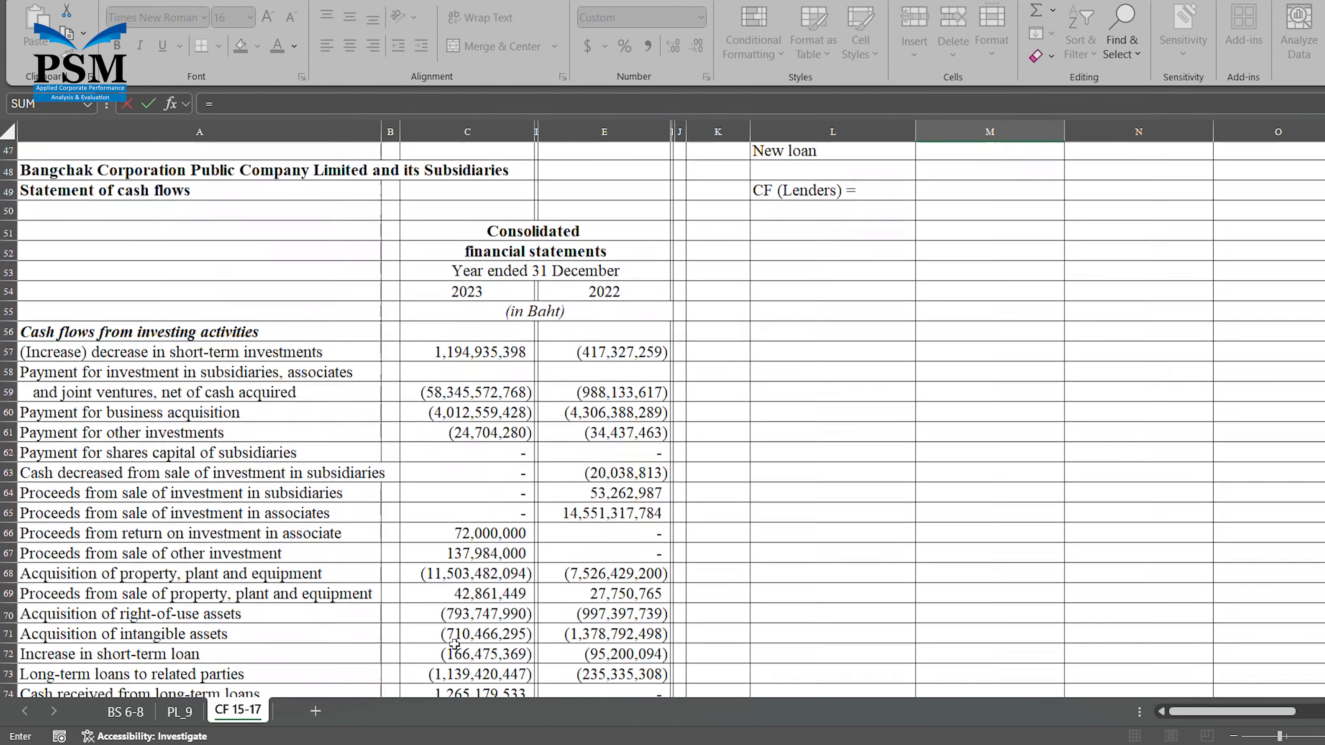
scroll(454, 645, "down", 4)
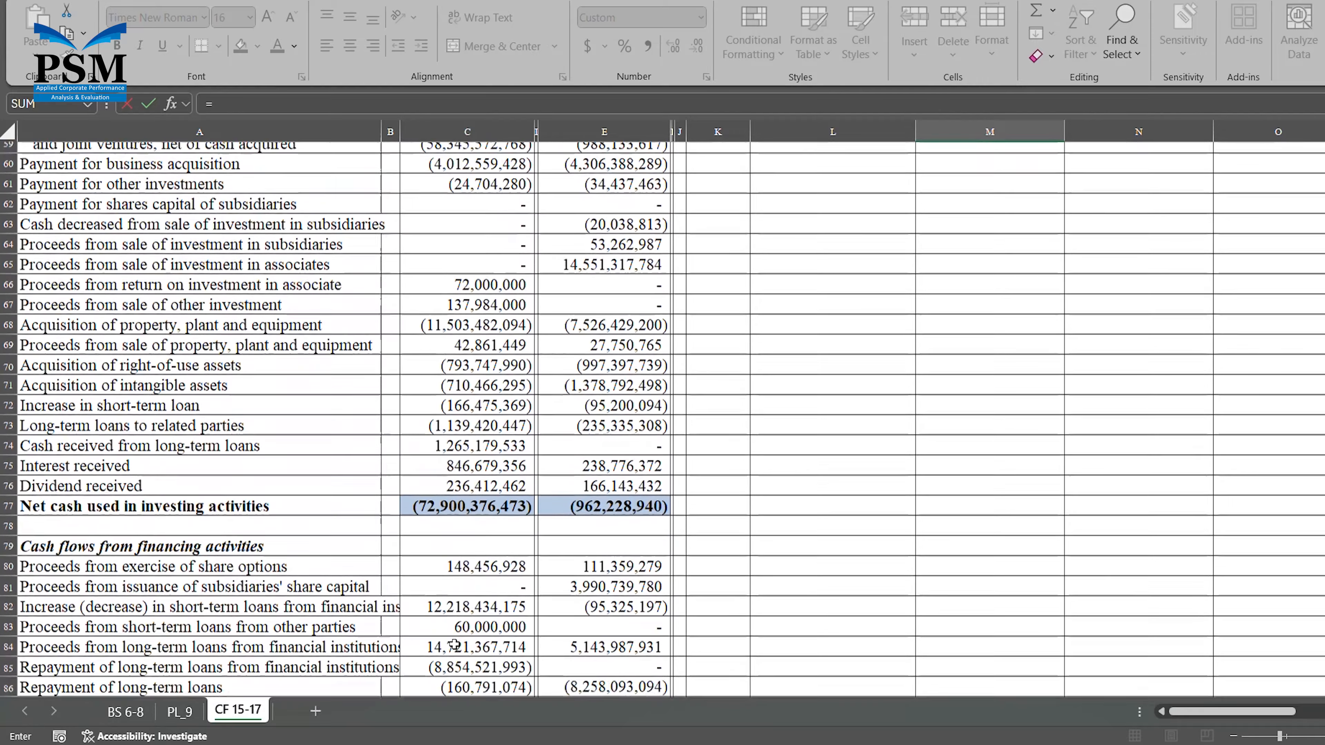
scroll(455, 645, "up", 2)
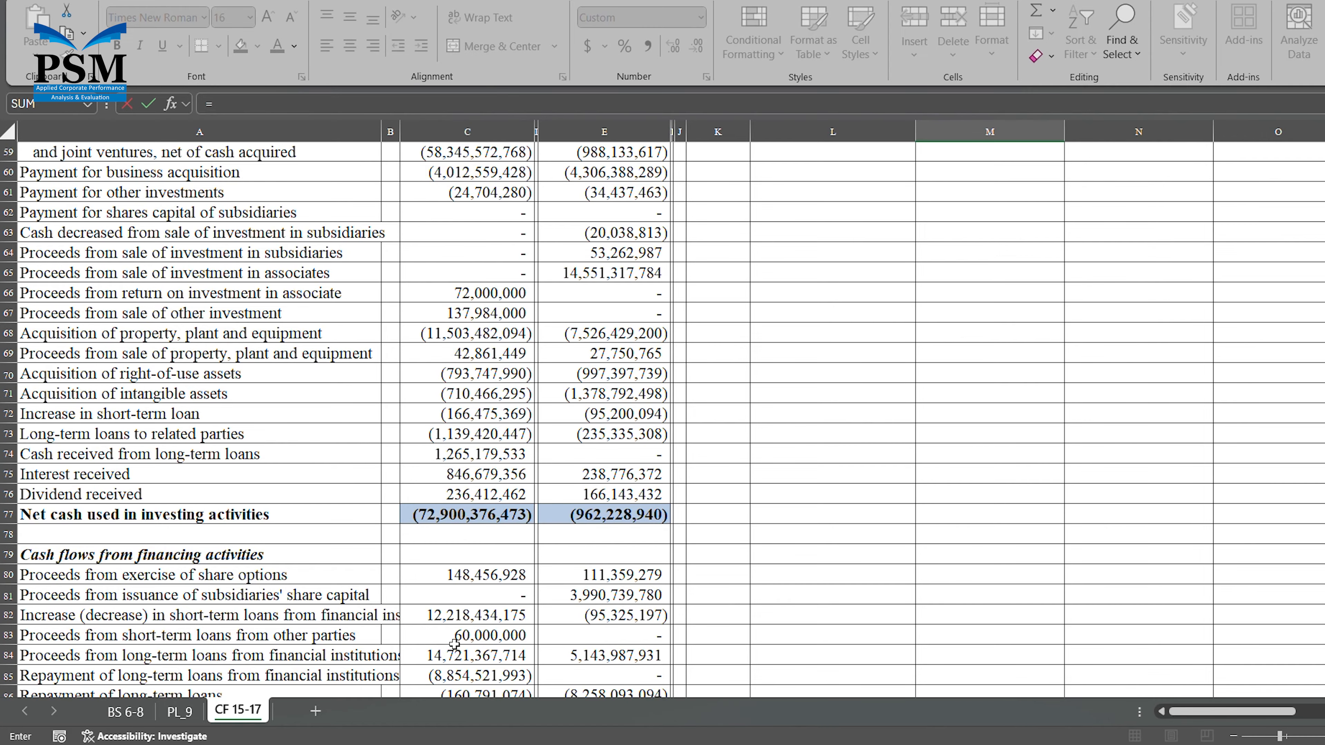
scroll(454, 644, "down", 5)
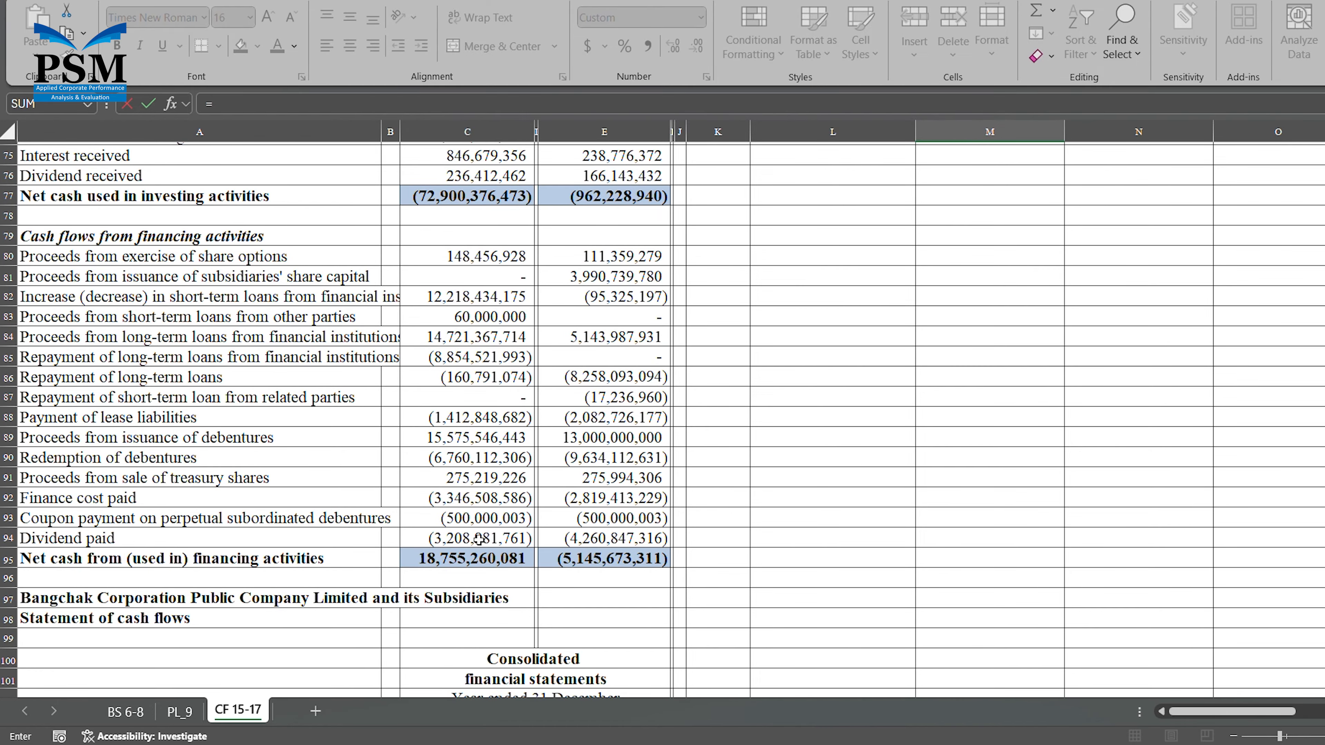
left_click(499, 499)
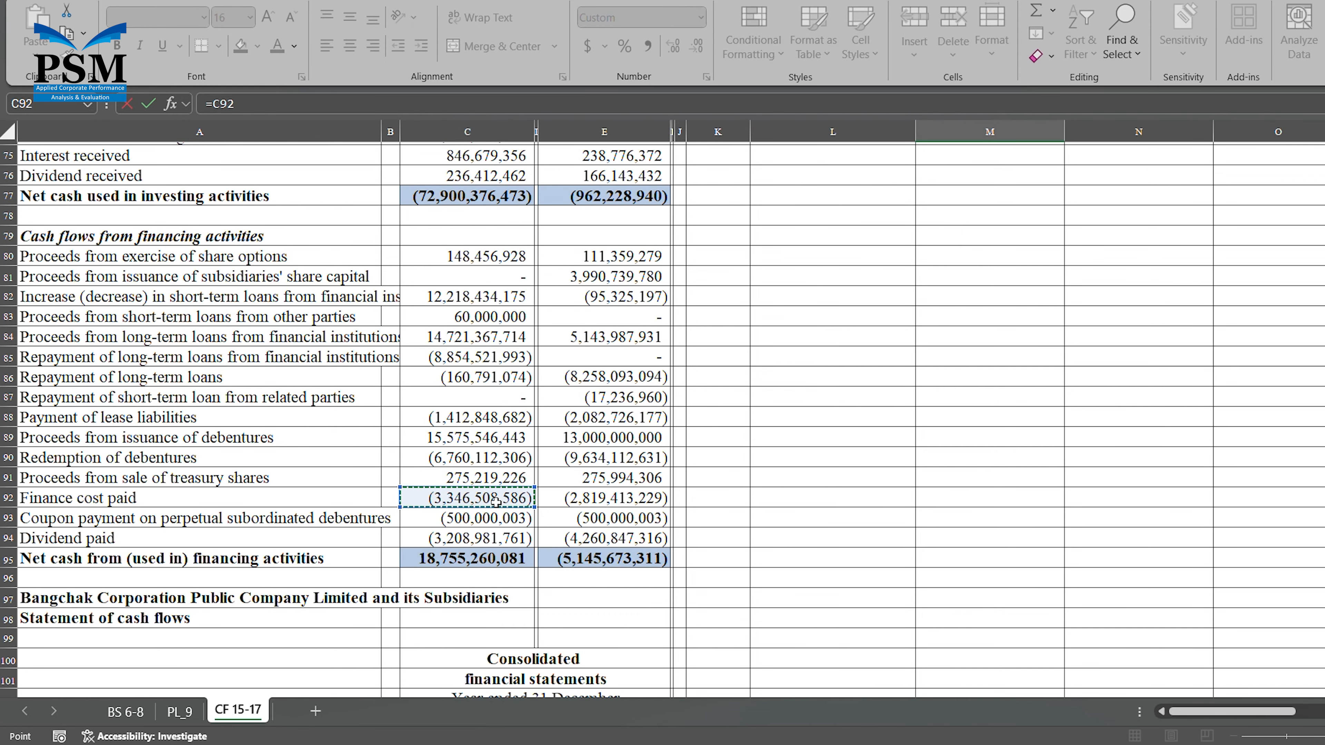
type("*")
key("Return")
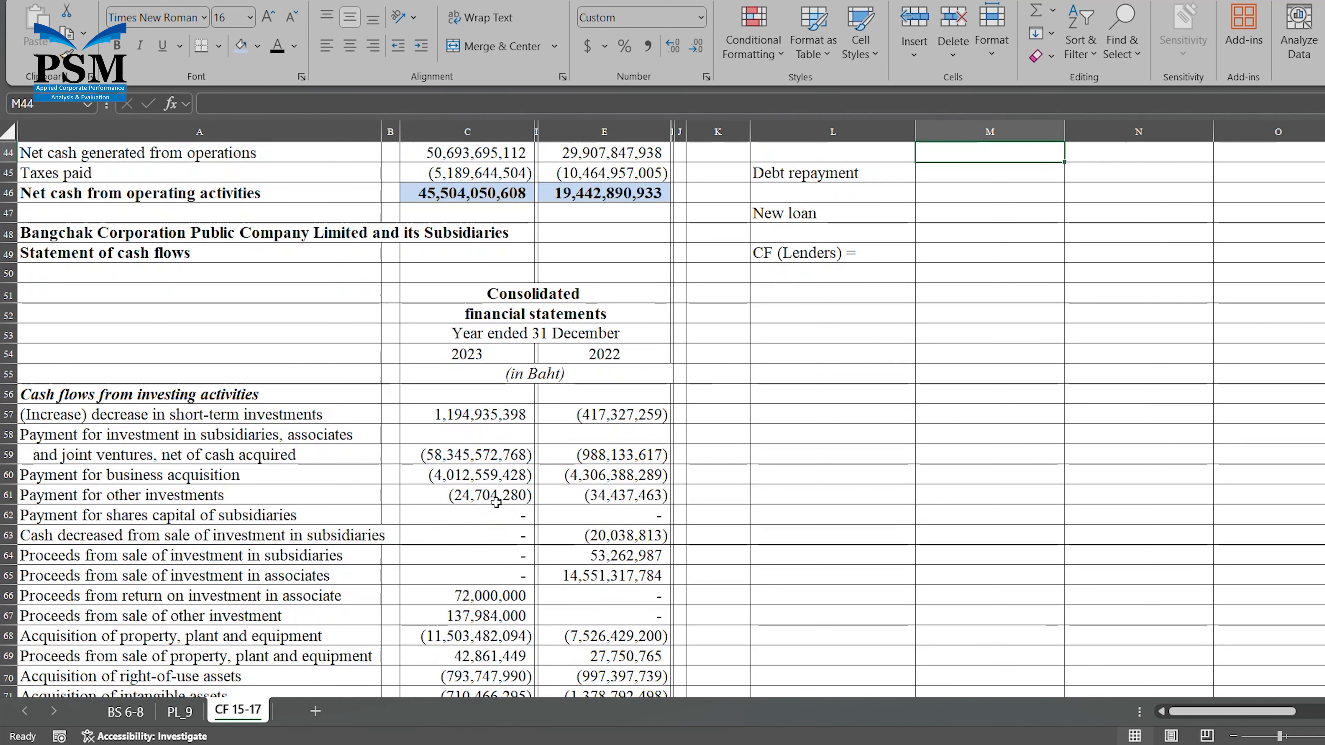
key("Up")
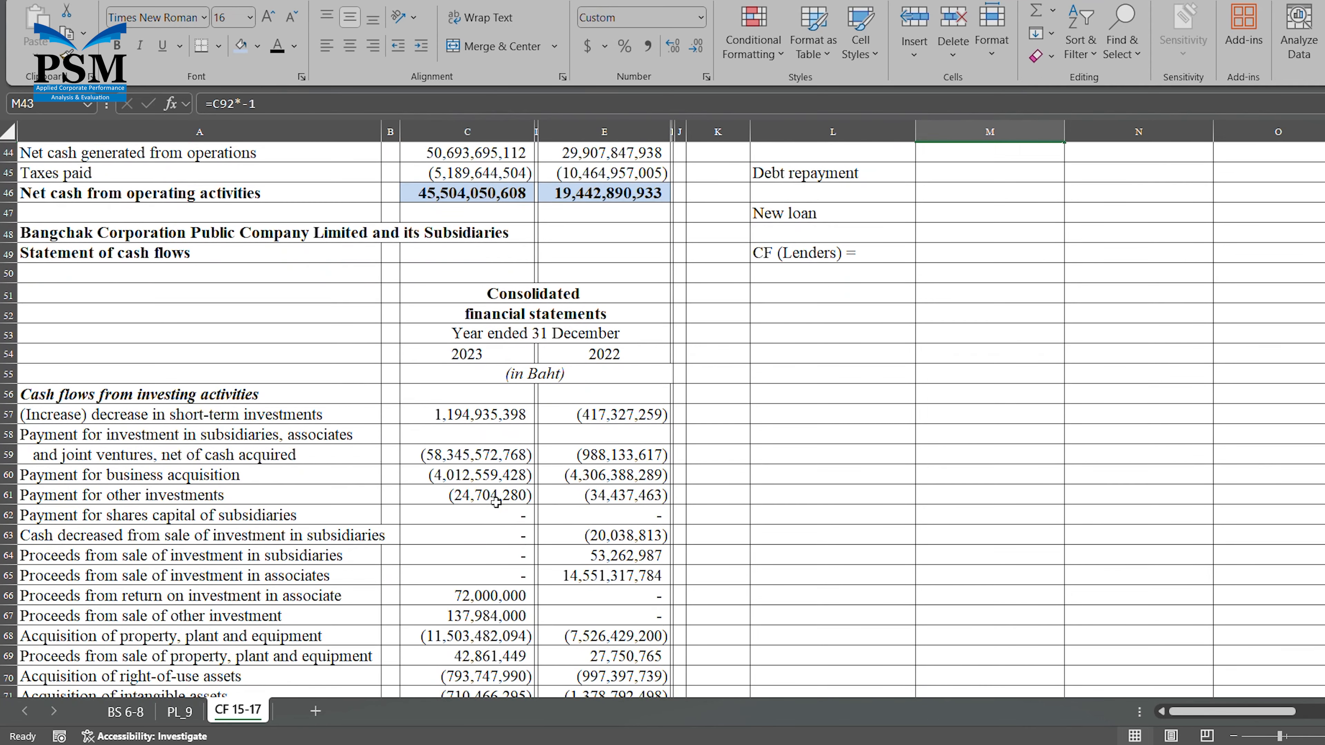
Enter debt repayment in M45 as the sum of 2023 loan repayments, lease payments, debenture redemption and coupon payment with =C85+C86+C88+C90+C93.
scroll(496, 502, "up", 1)
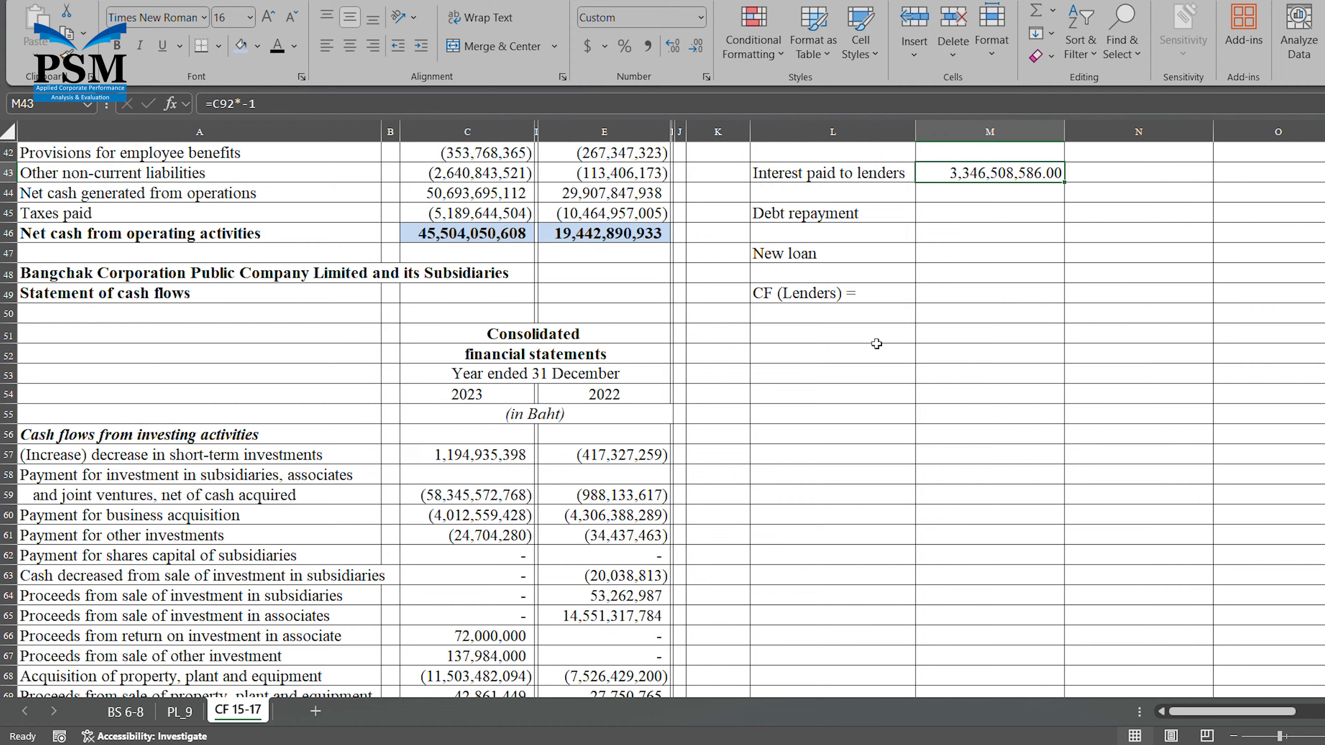
left_click(995, 214)
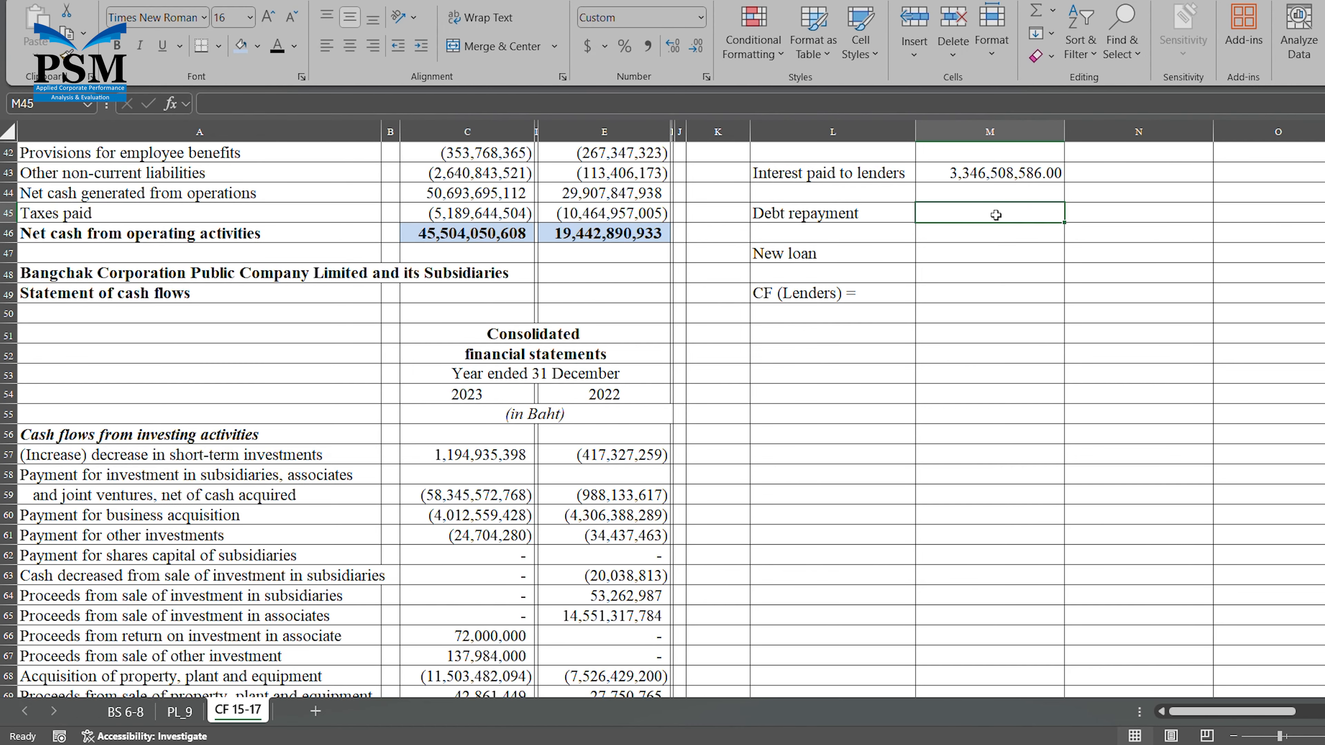
type("=")
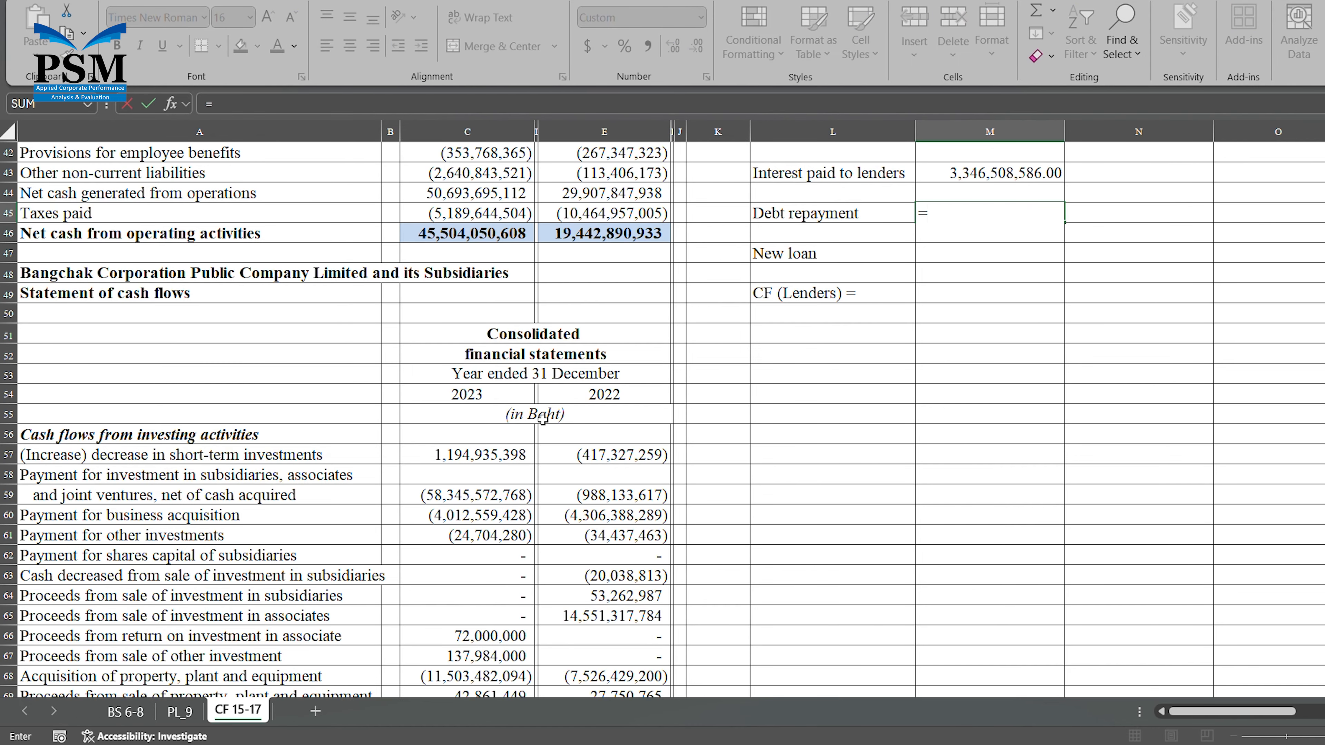
scroll(349, 449, "down", 1)
scroll(349, 450, "down", 9)
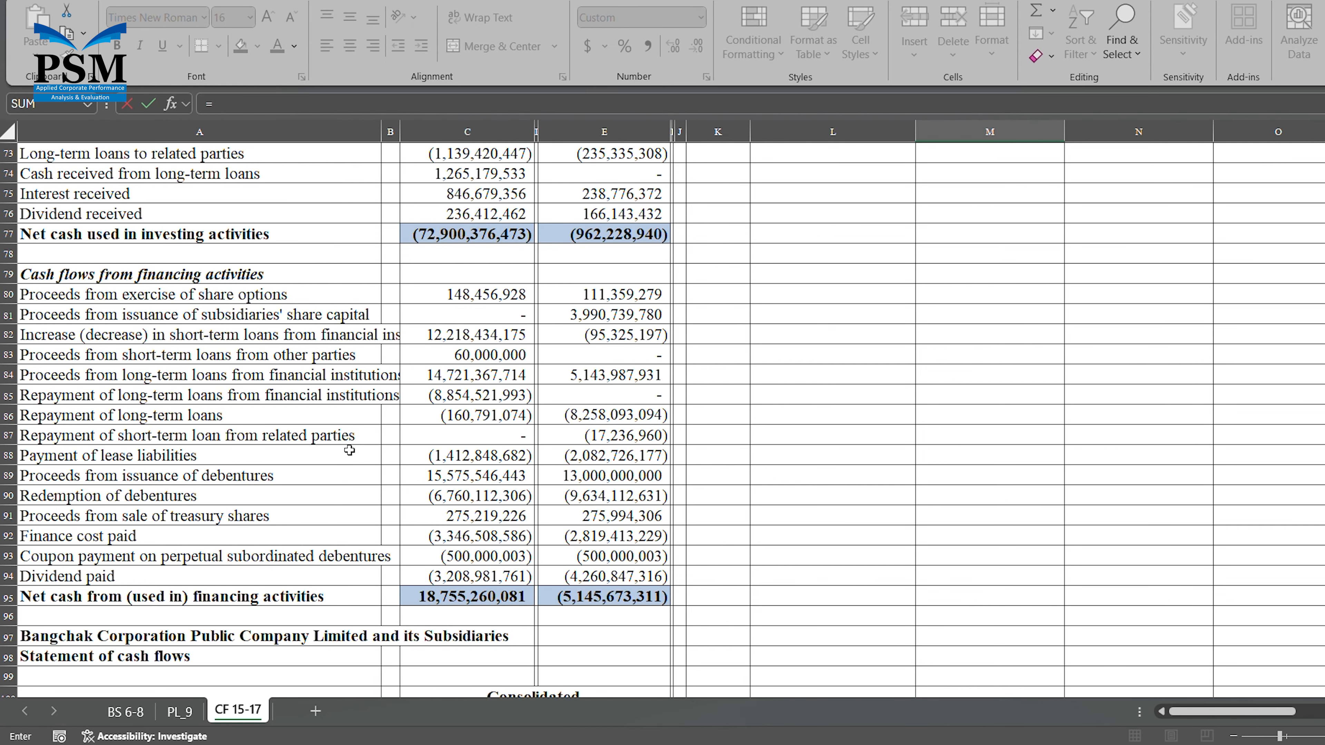
left_click(450, 397)
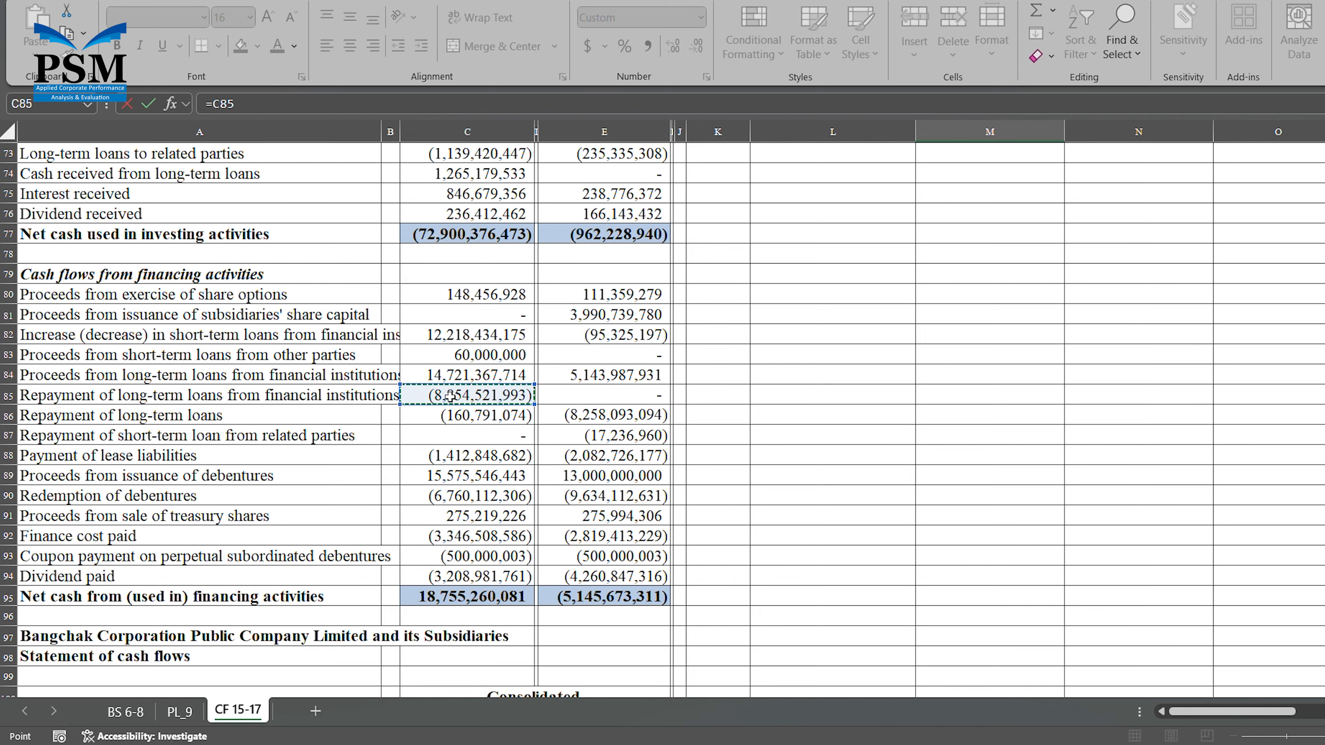
type("+")
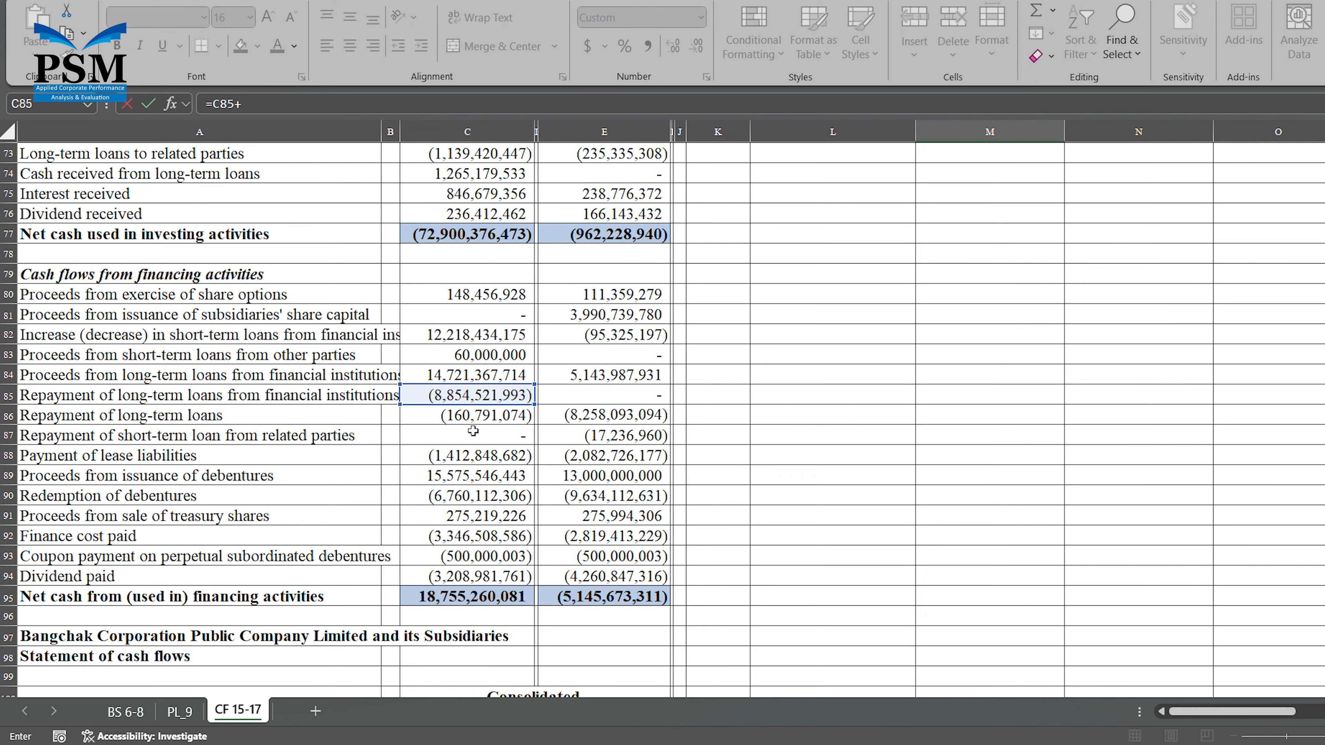
left_click(482, 423)
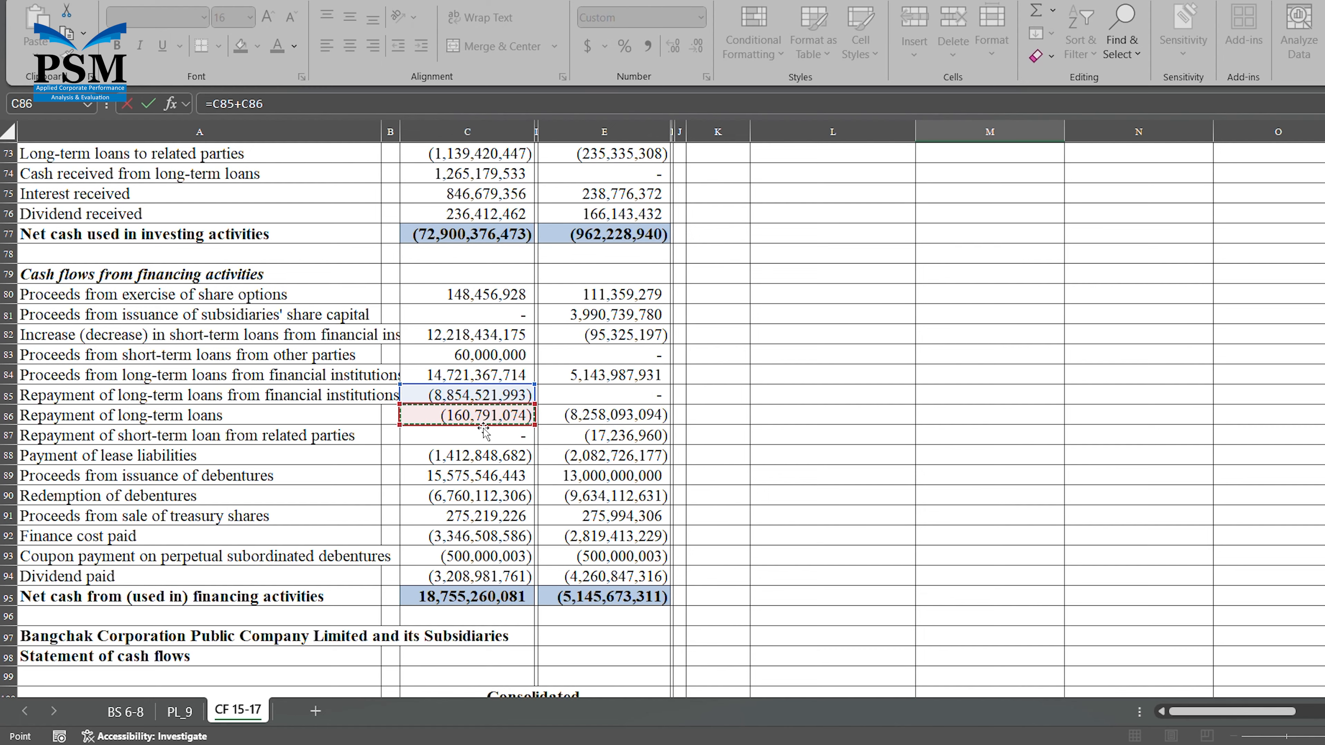
type("+")
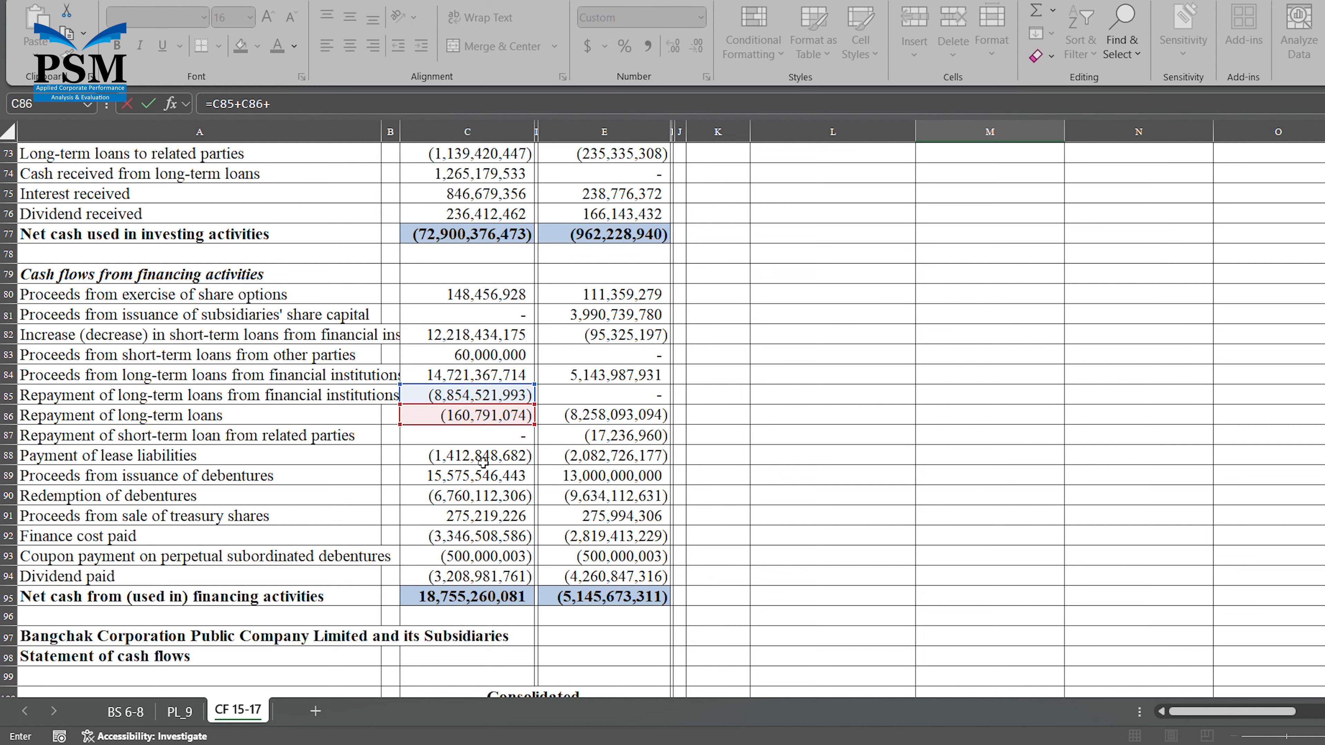
left_click(482, 460)
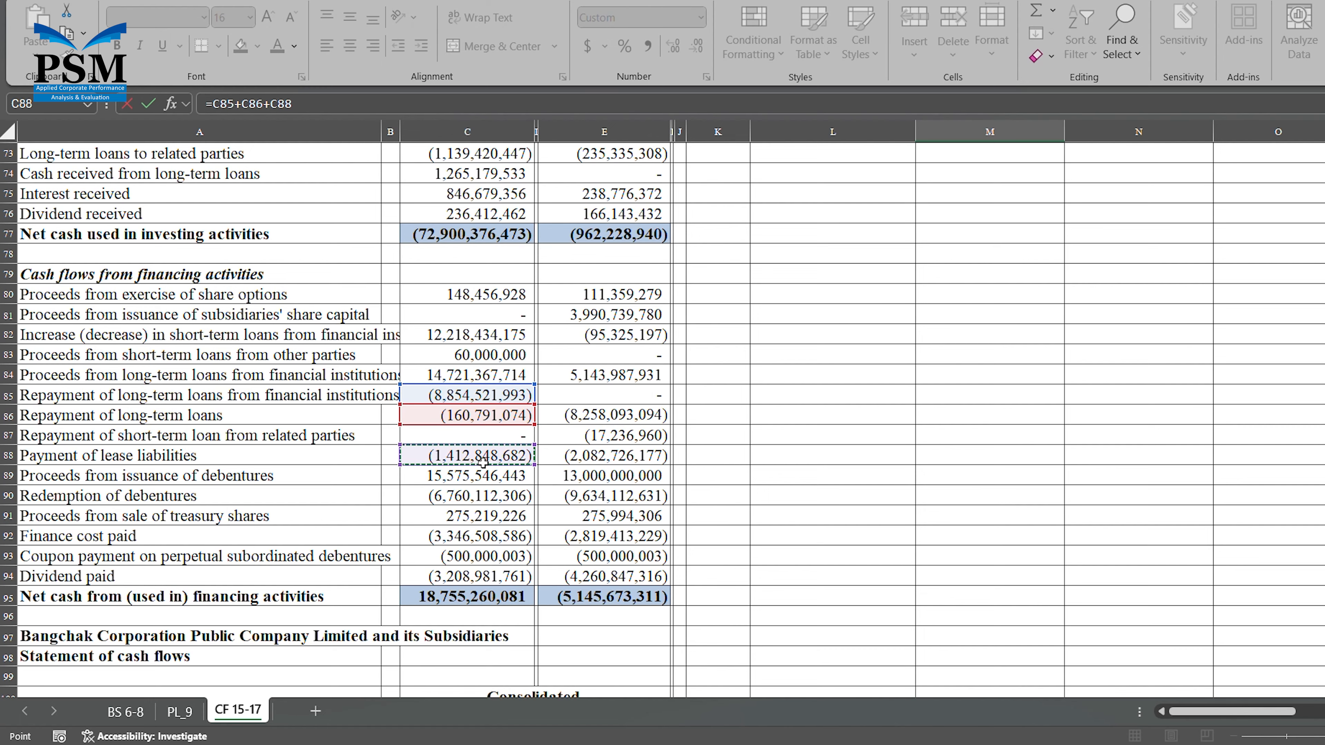
type("+")
left_click(482, 496)
type("+")
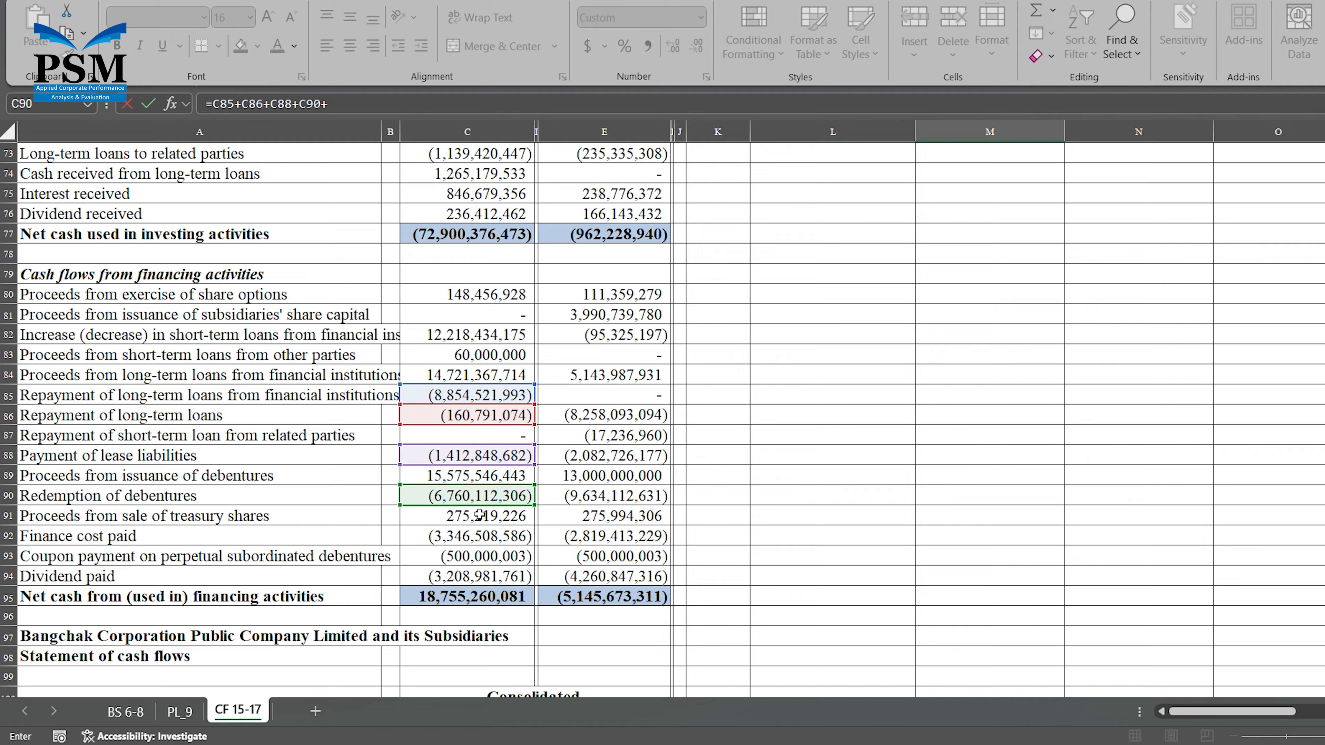
left_click(484, 554)
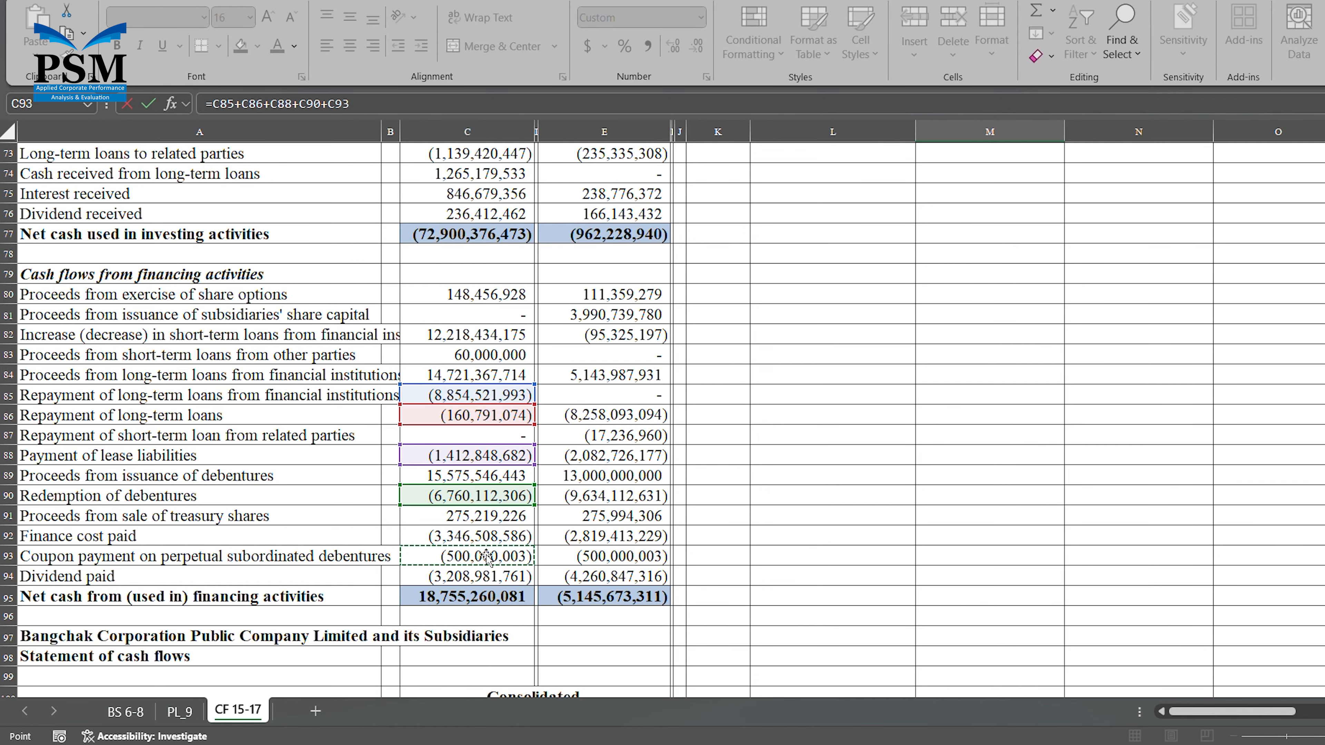
key("Return")
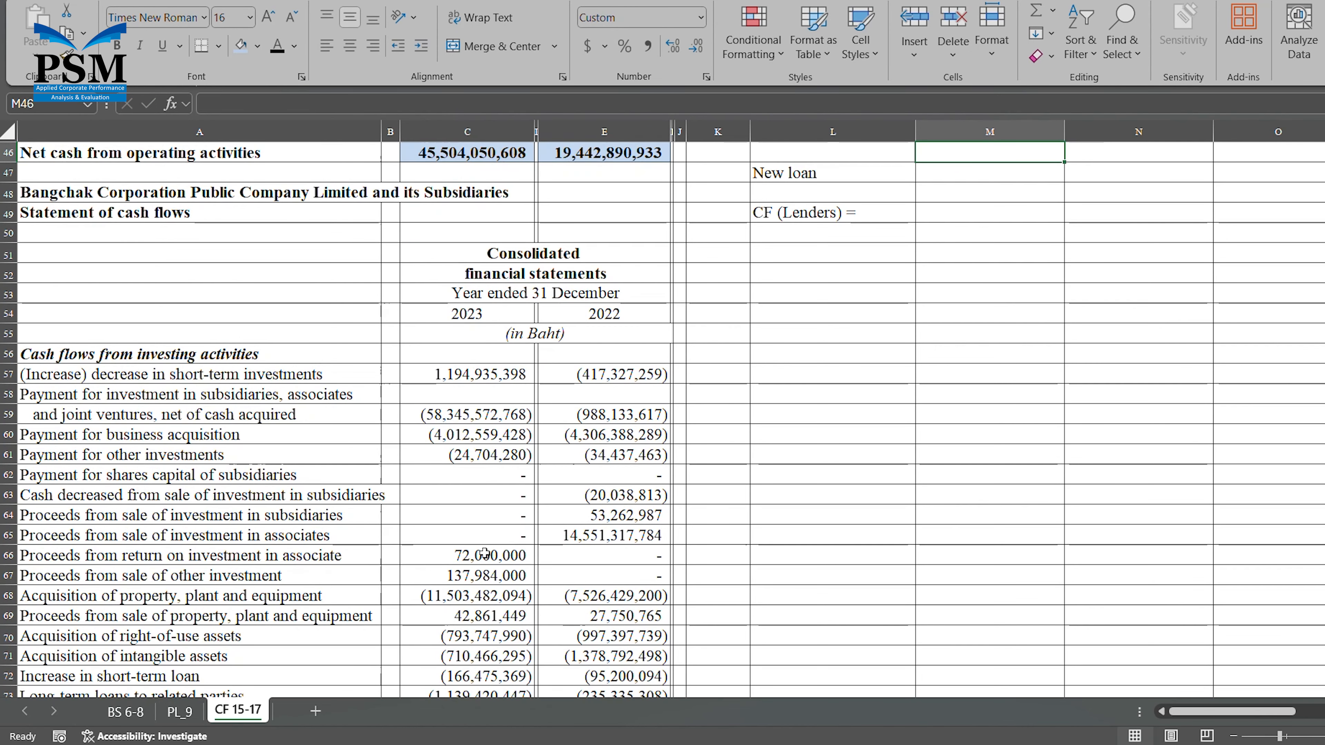
Reverse the sign of the debt repayment in M45 by changing its formula to =(C85+C86+C88+C90+C93)*-1.
scroll(575, 590, "down", 1)
scroll(575, 590, "up", 5)
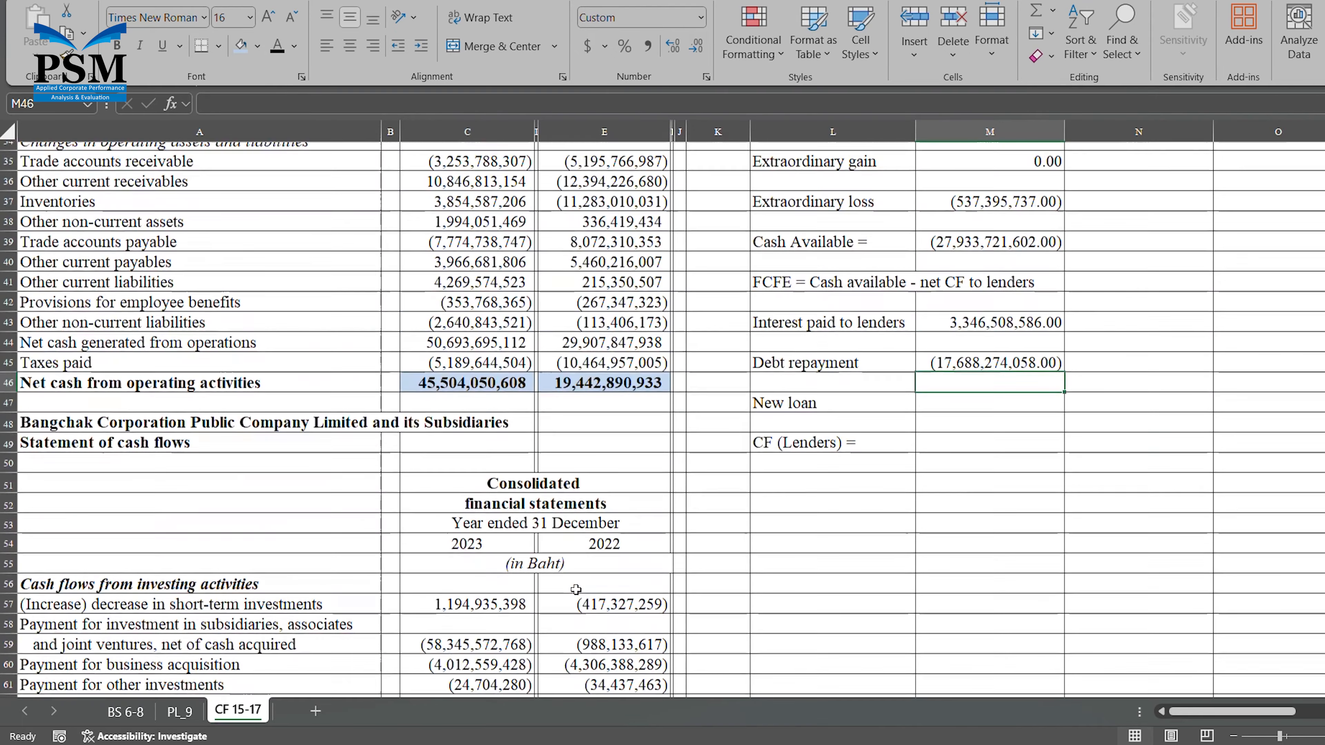
left_click(1024, 392)
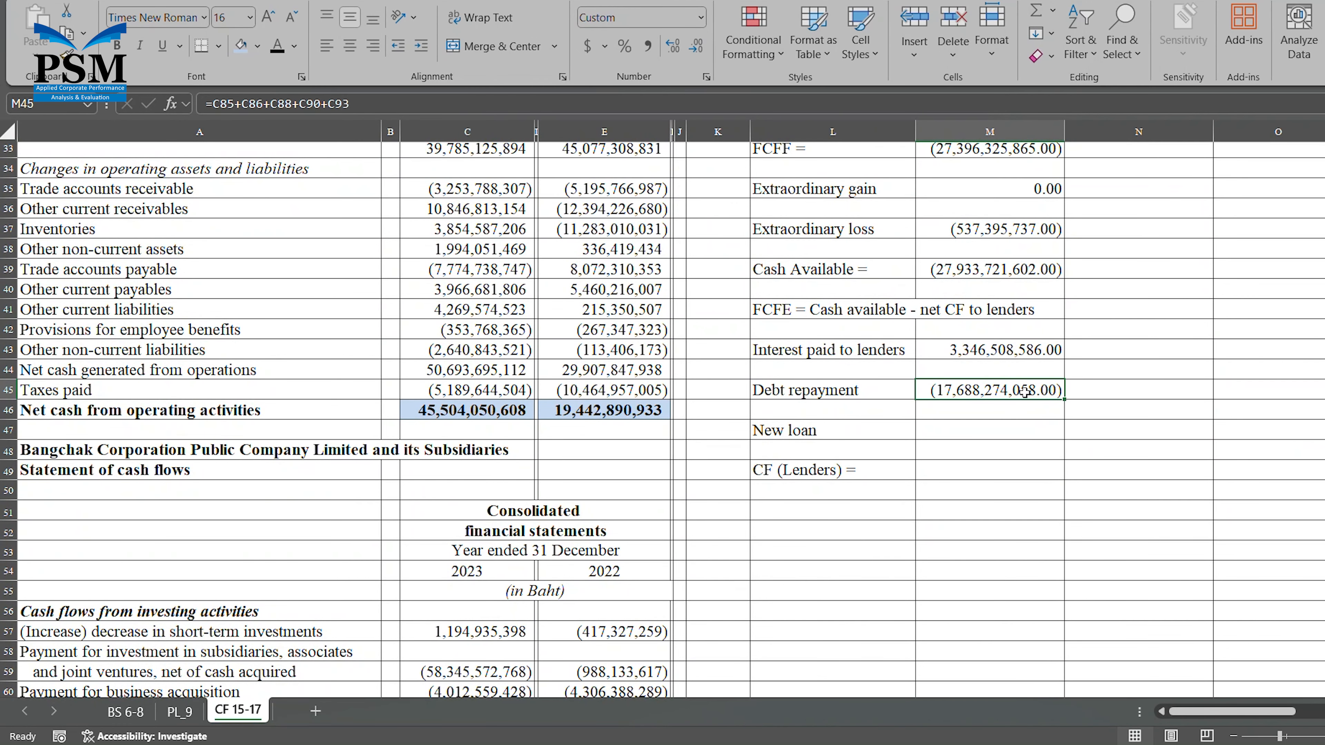
left_click(415, 108)
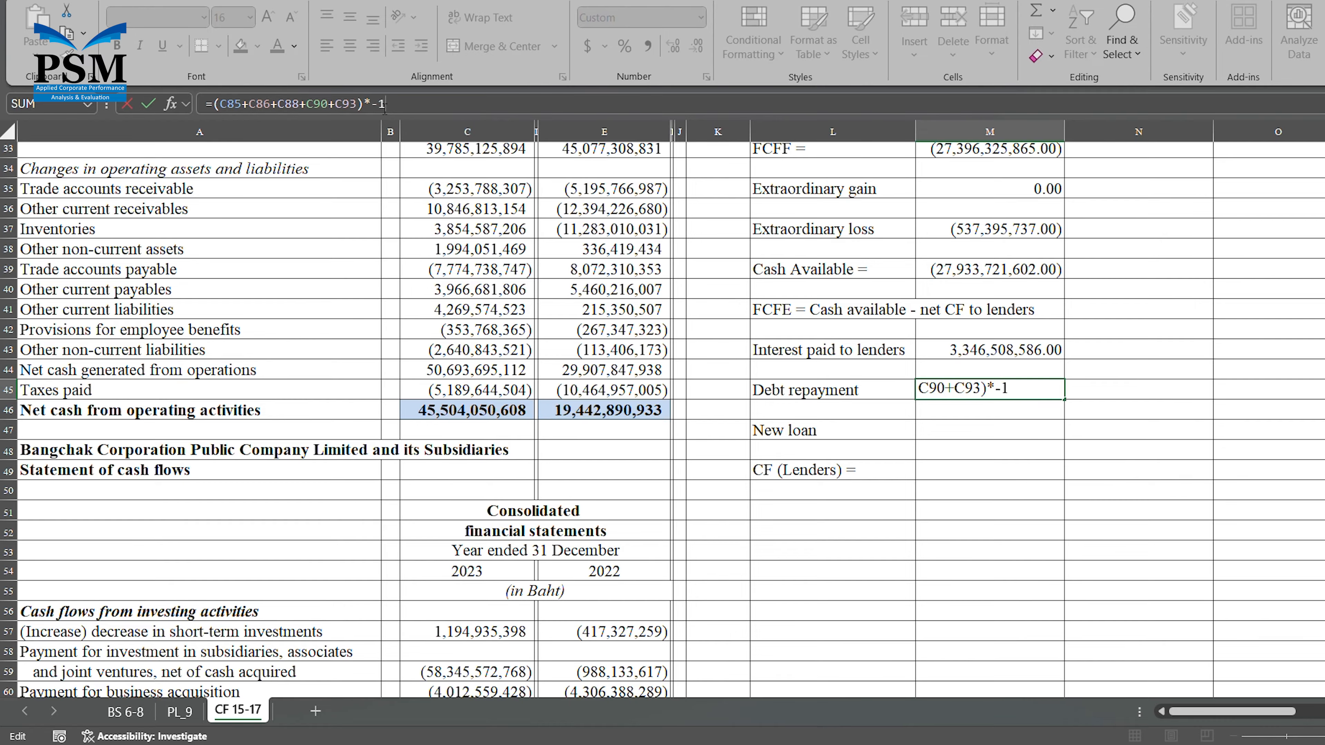
key("Return")
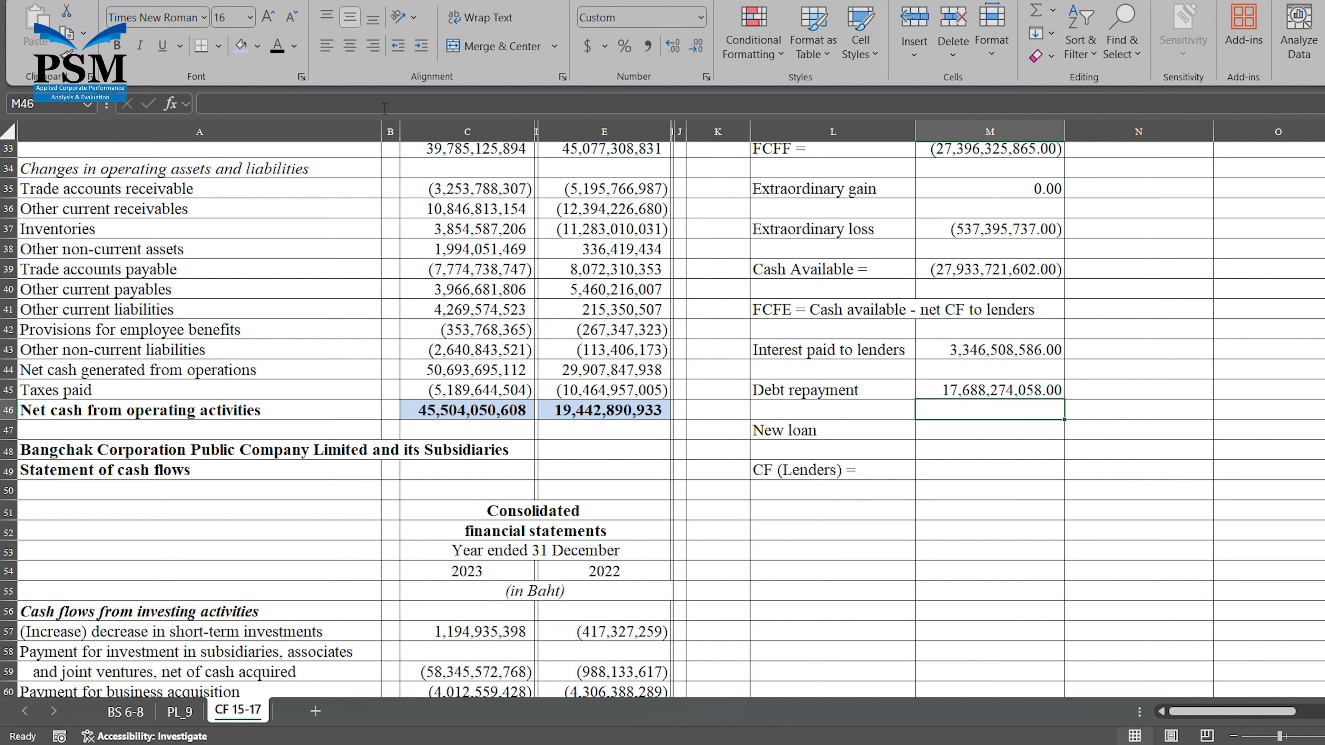
Start the new loan formula in M47 by adding the 2023 short-term and long-term loan proceeds and debenture issuance as =C82+C83+C84+C89.
key("Down")
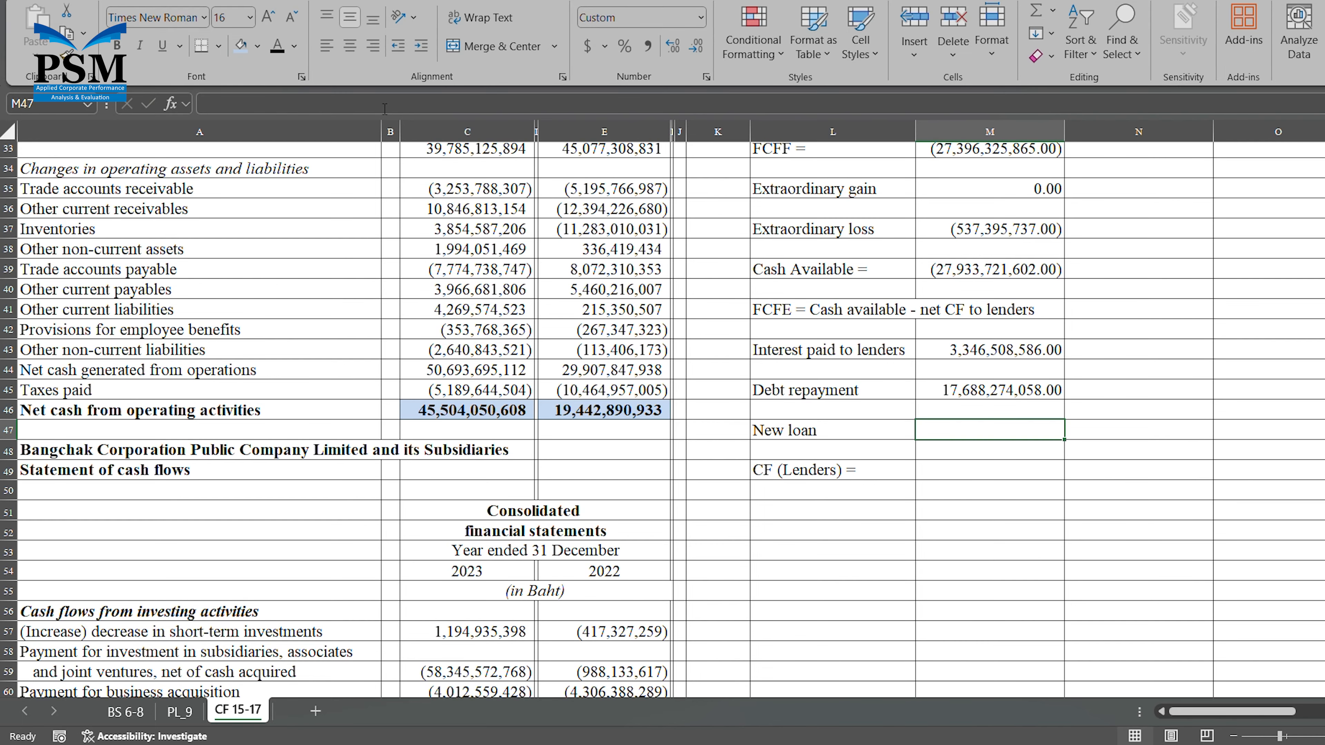
type("=")
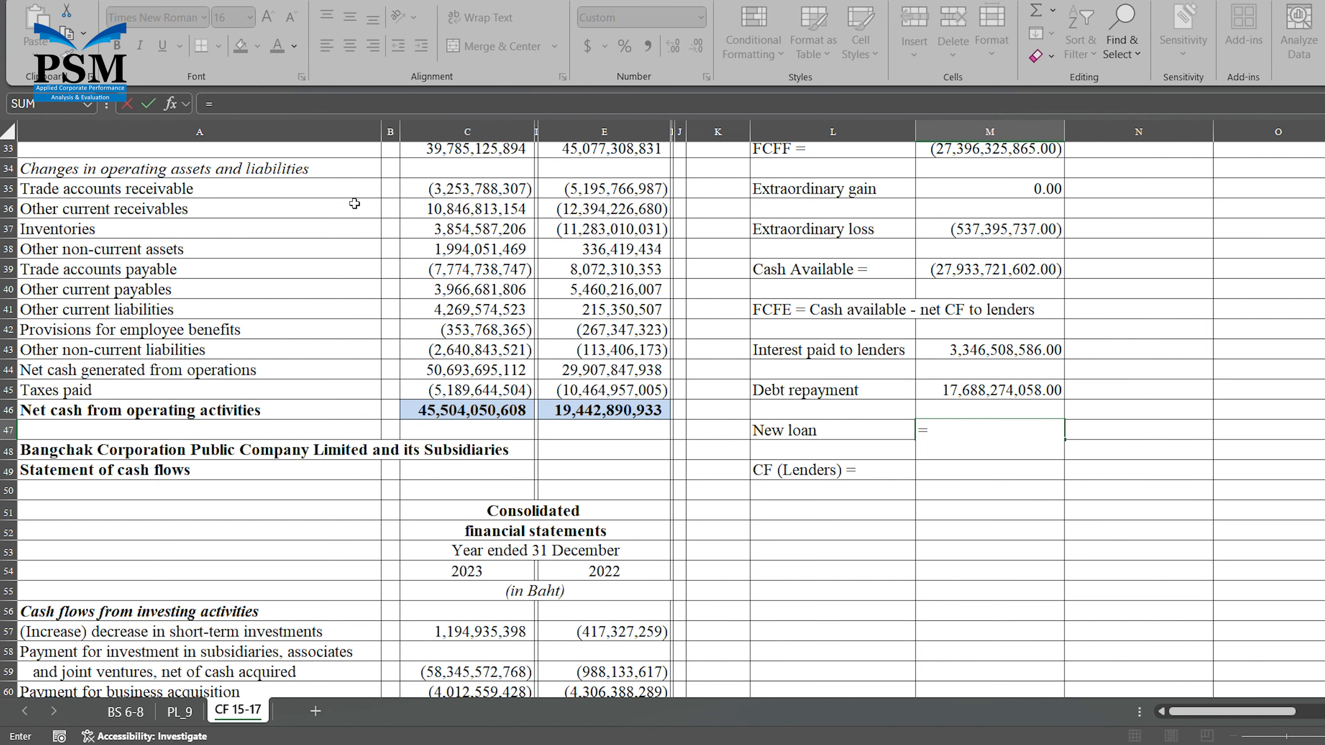
scroll(355, 203, "down", 3)
scroll(354, 204, "down", 11)
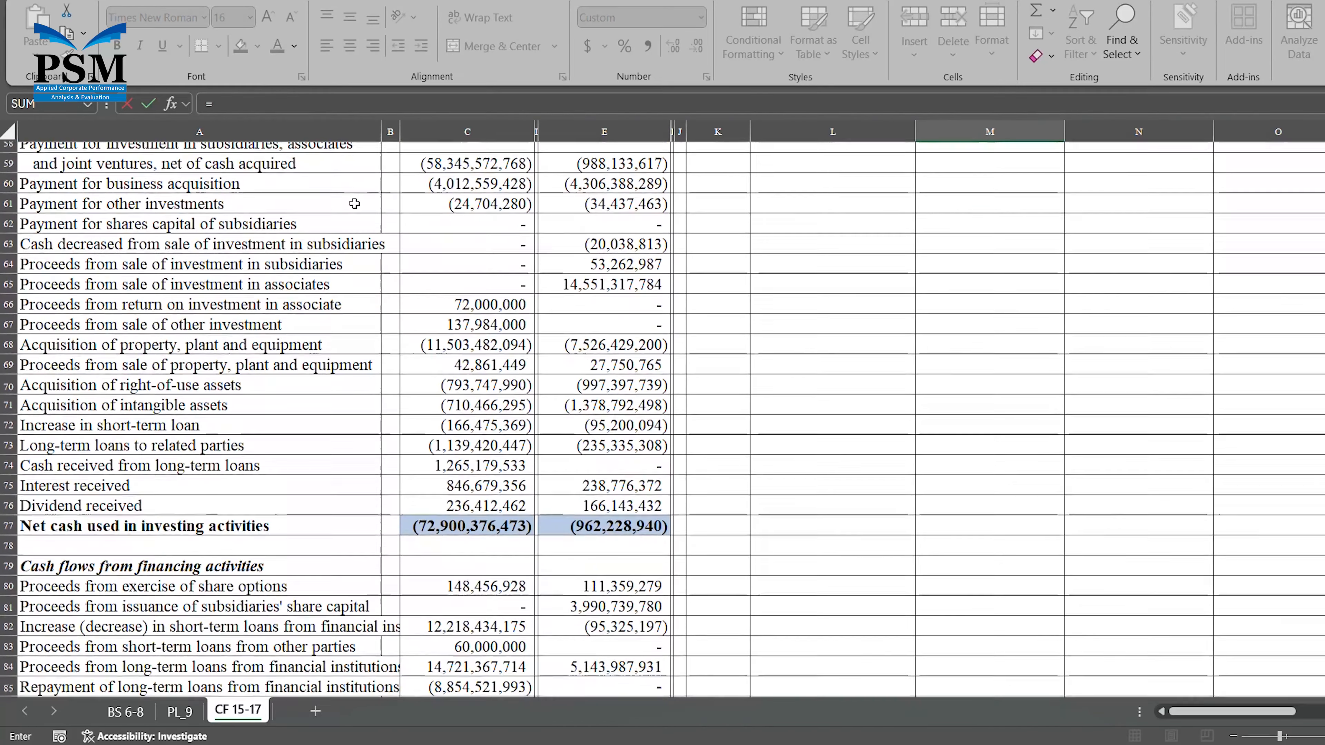
scroll(355, 203, "down", 1)
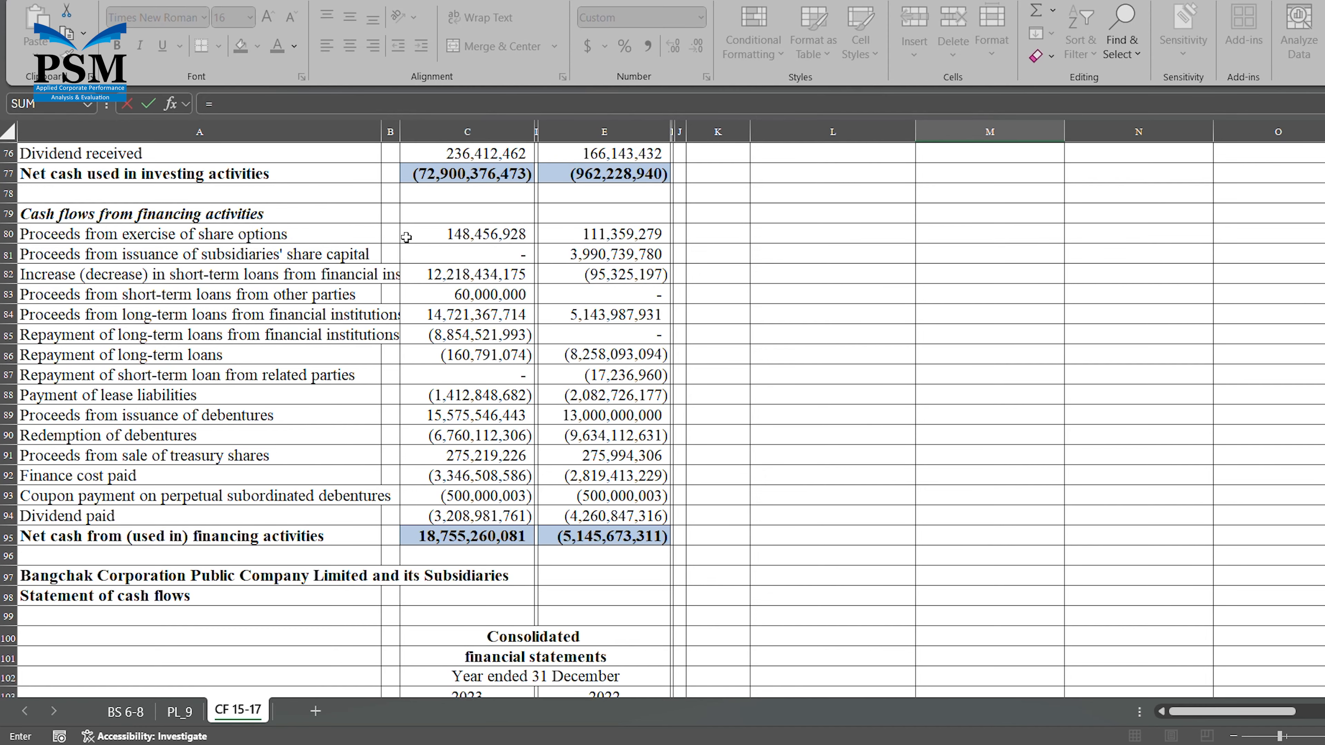
left_click(463, 277)
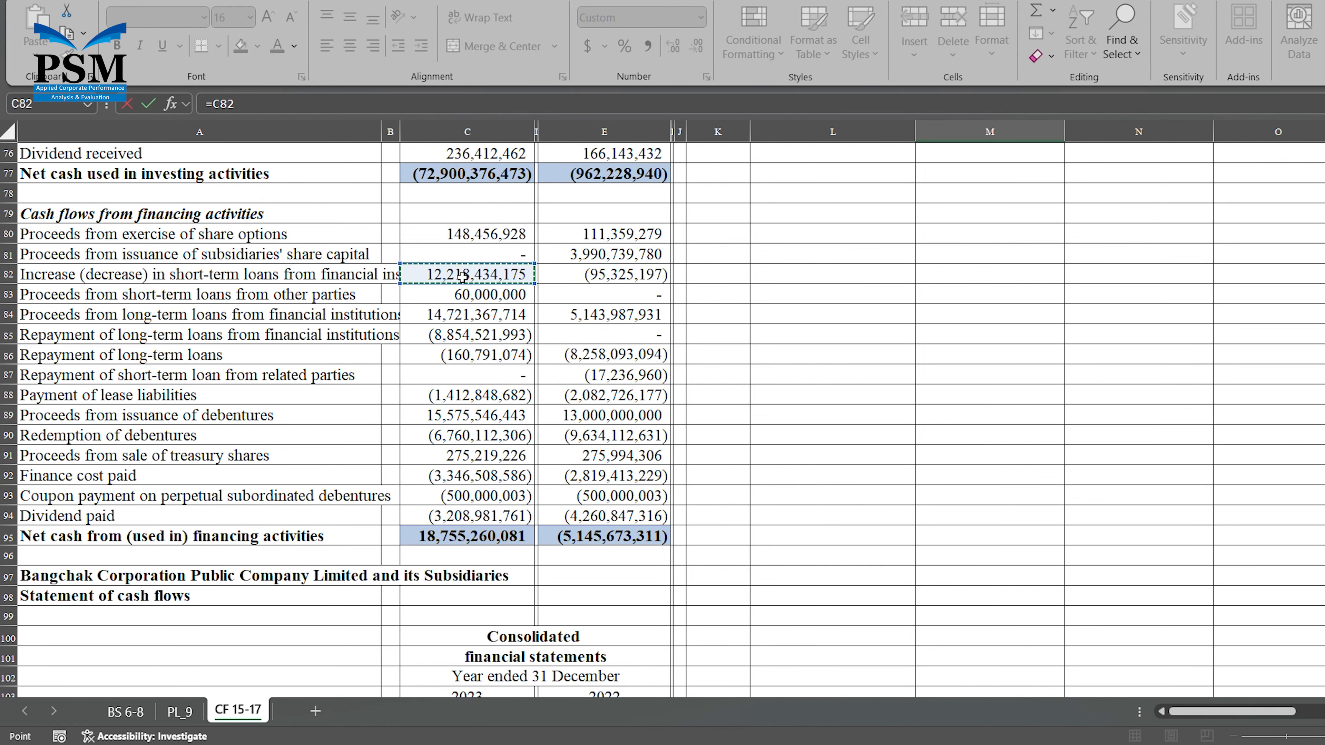
type("+")
left_click(468, 296)
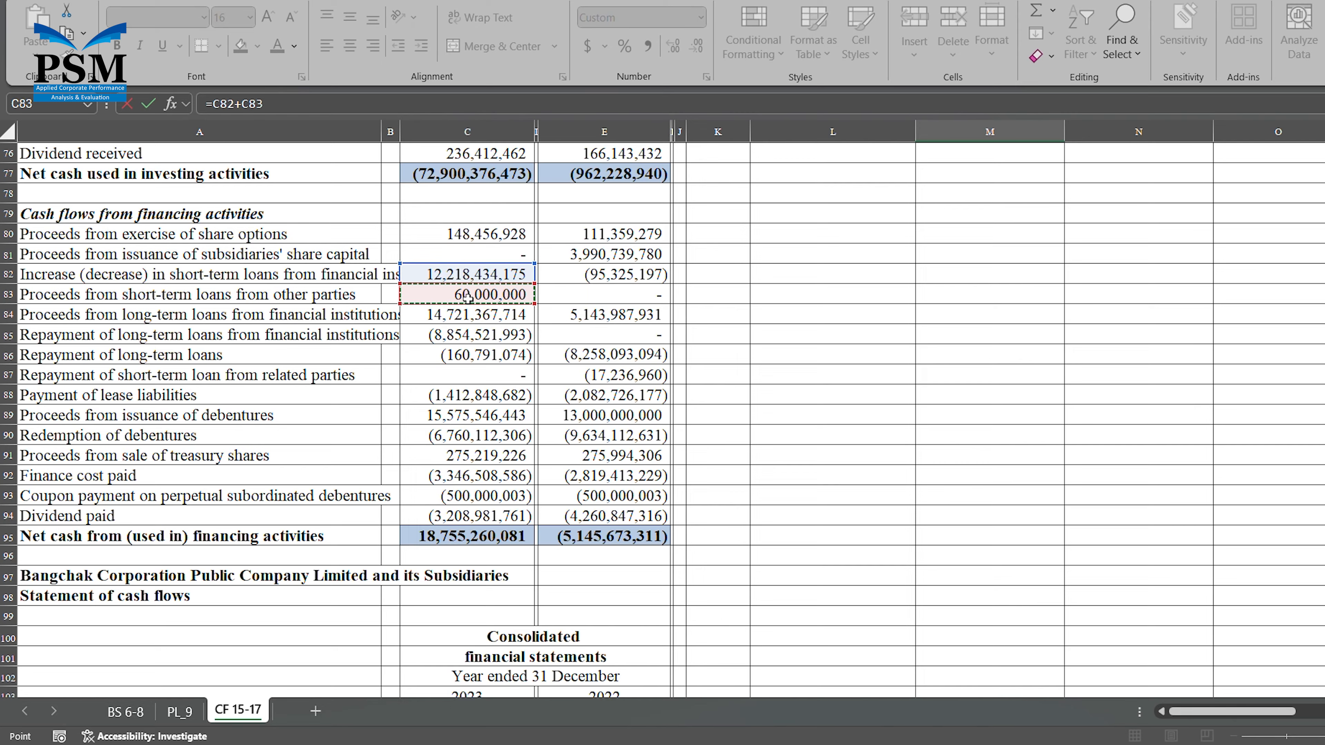
type("+")
left_click(467, 321)
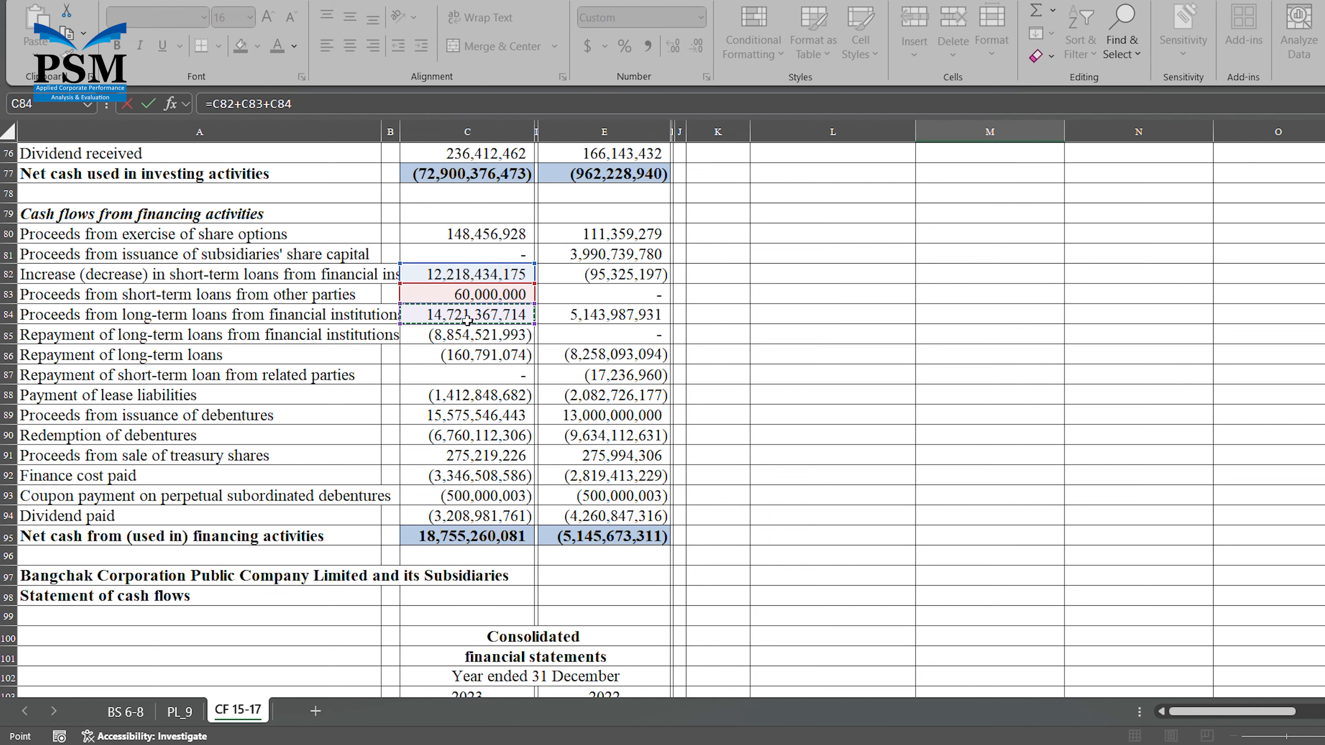
type("+")
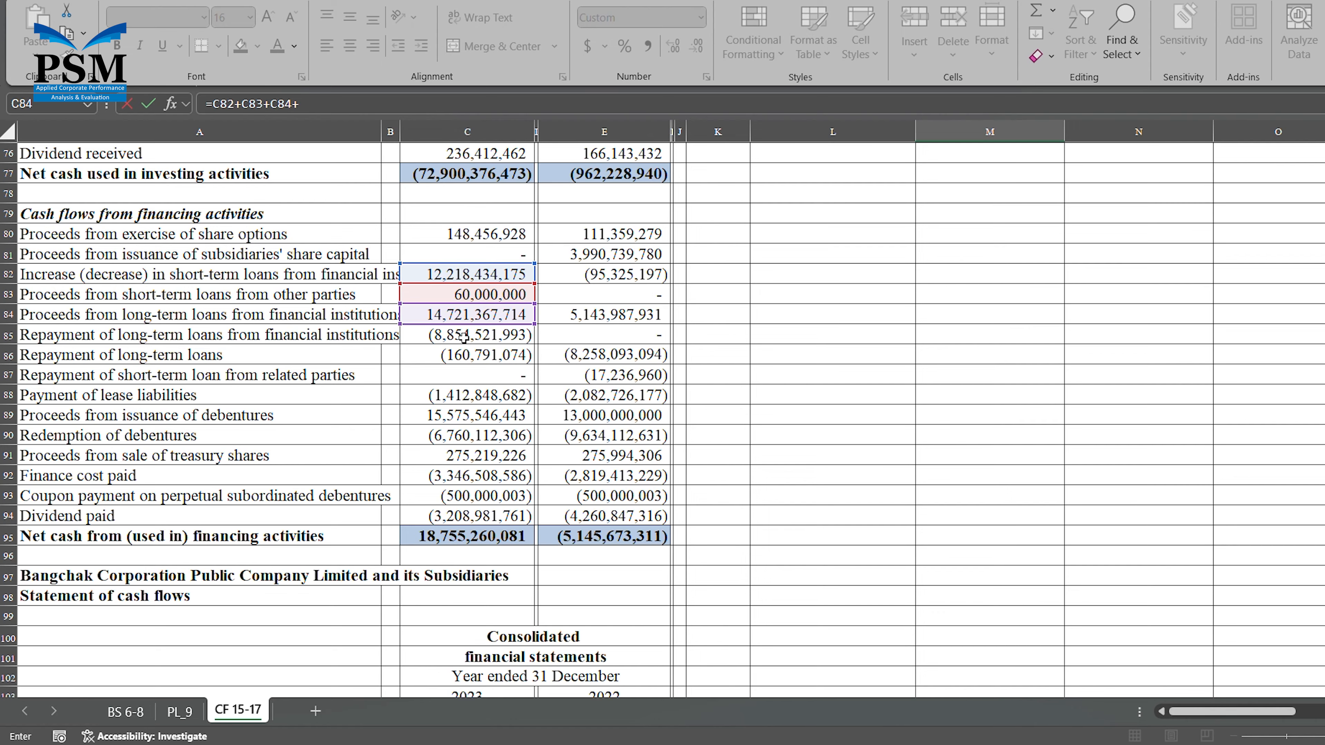
left_click(459, 419)
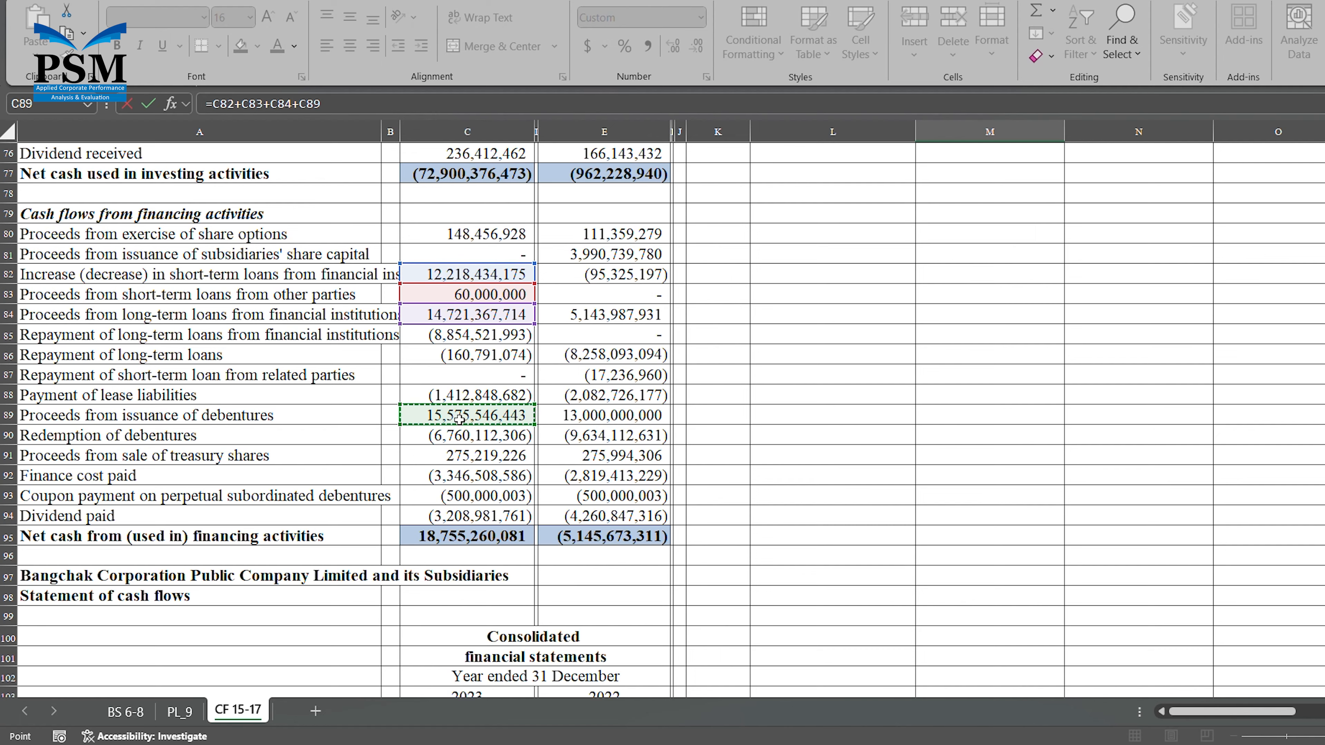
type("+")
Enclose the new loan sum in parentheses and multiply it by -1, making the formula =(C82+C83+C84+C89)*-1.
left_click(220, 104)
type("(")
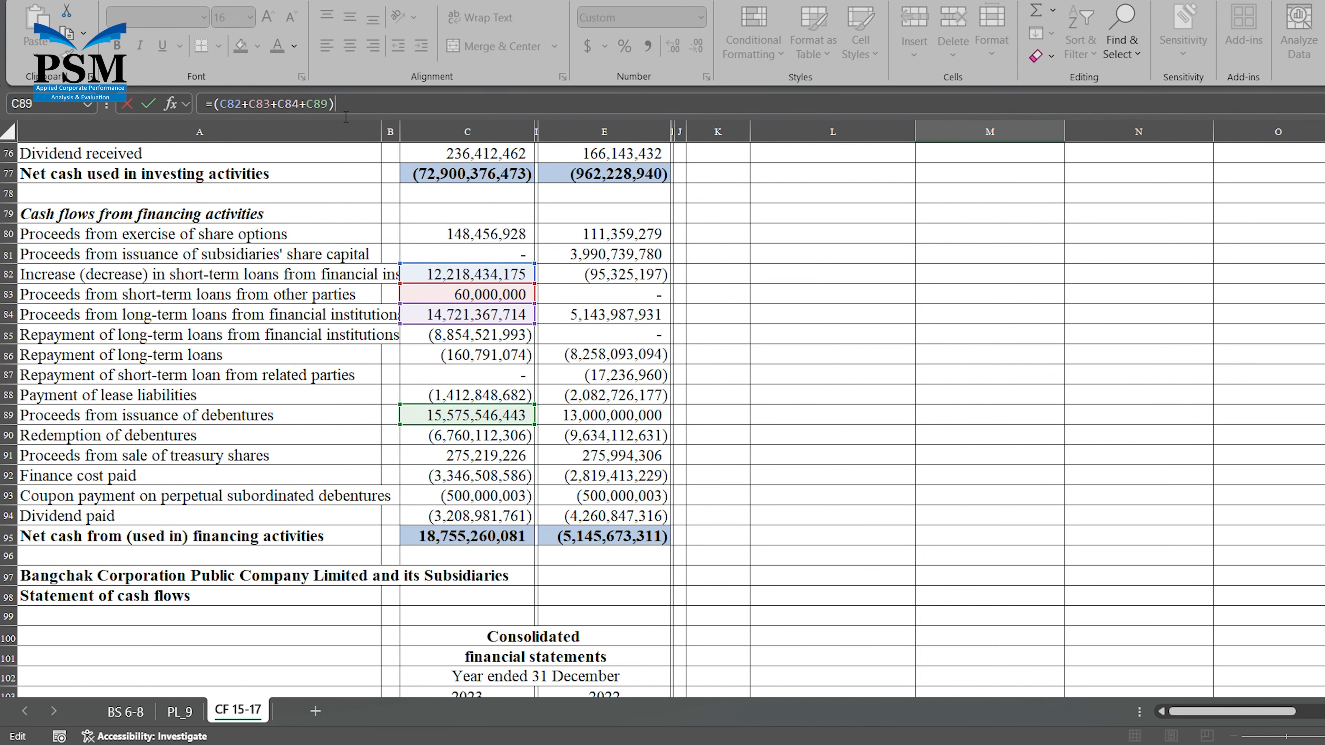
type("*-1")
key("Escape")
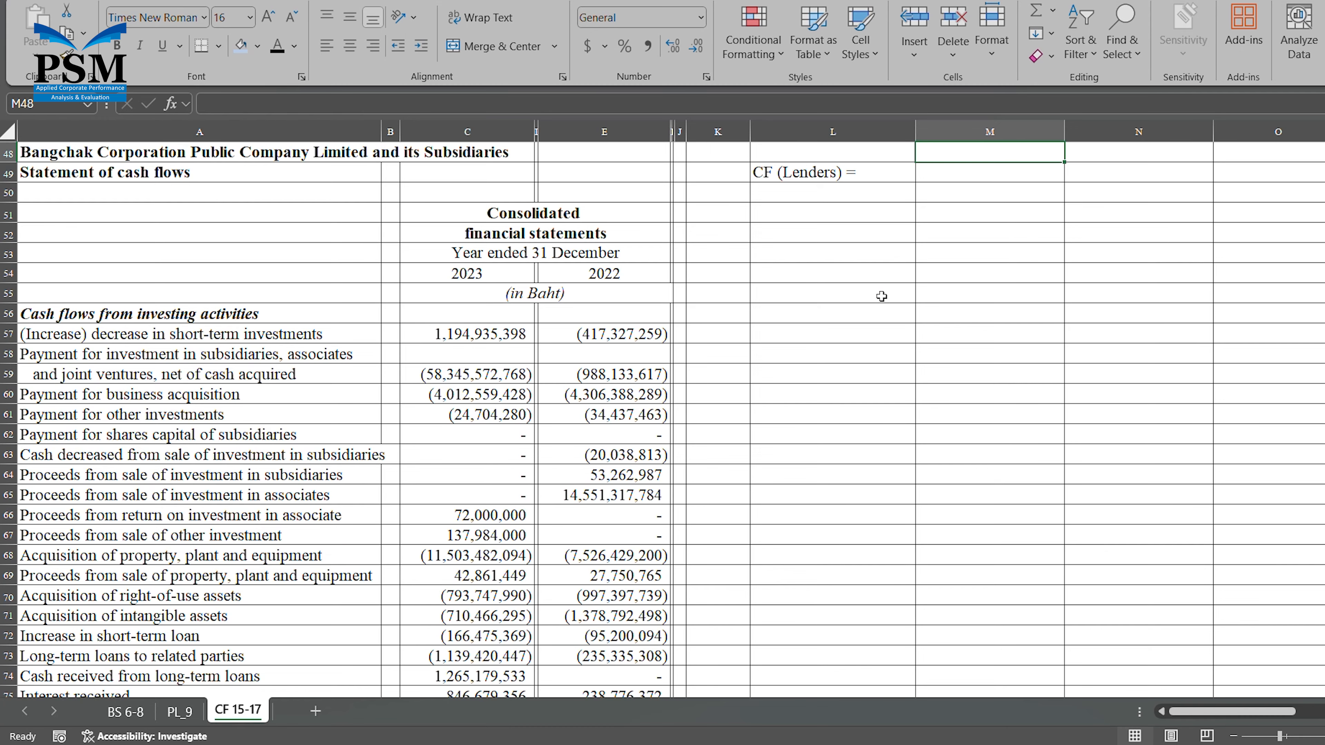
Calculate CF (Lenders) in M49 as the sum of interest paid, debt repayment and new loan with =M43+M45+M47.
scroll(881, 296, "down", 1)
scroll(881, 296, "up", 4)
scroll(882, 296, "down", 1)
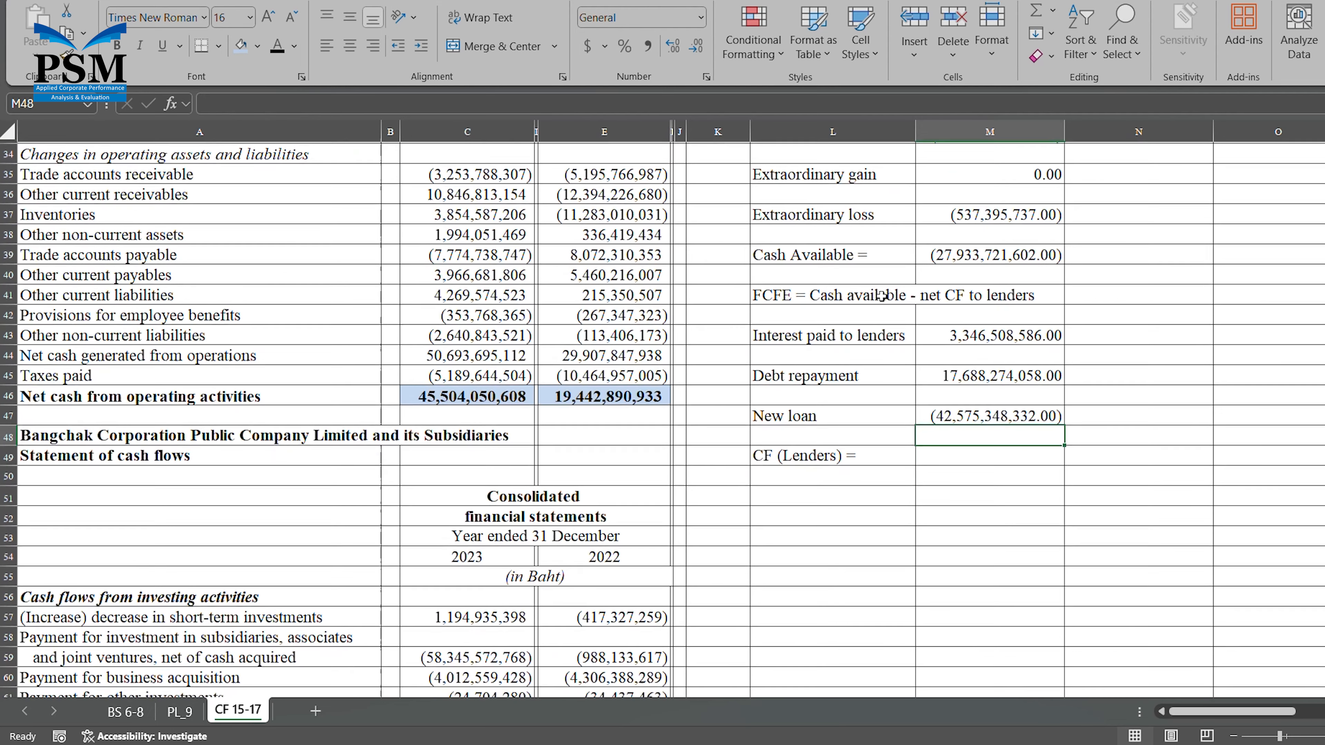
left_click(1005, 458)
type("=")
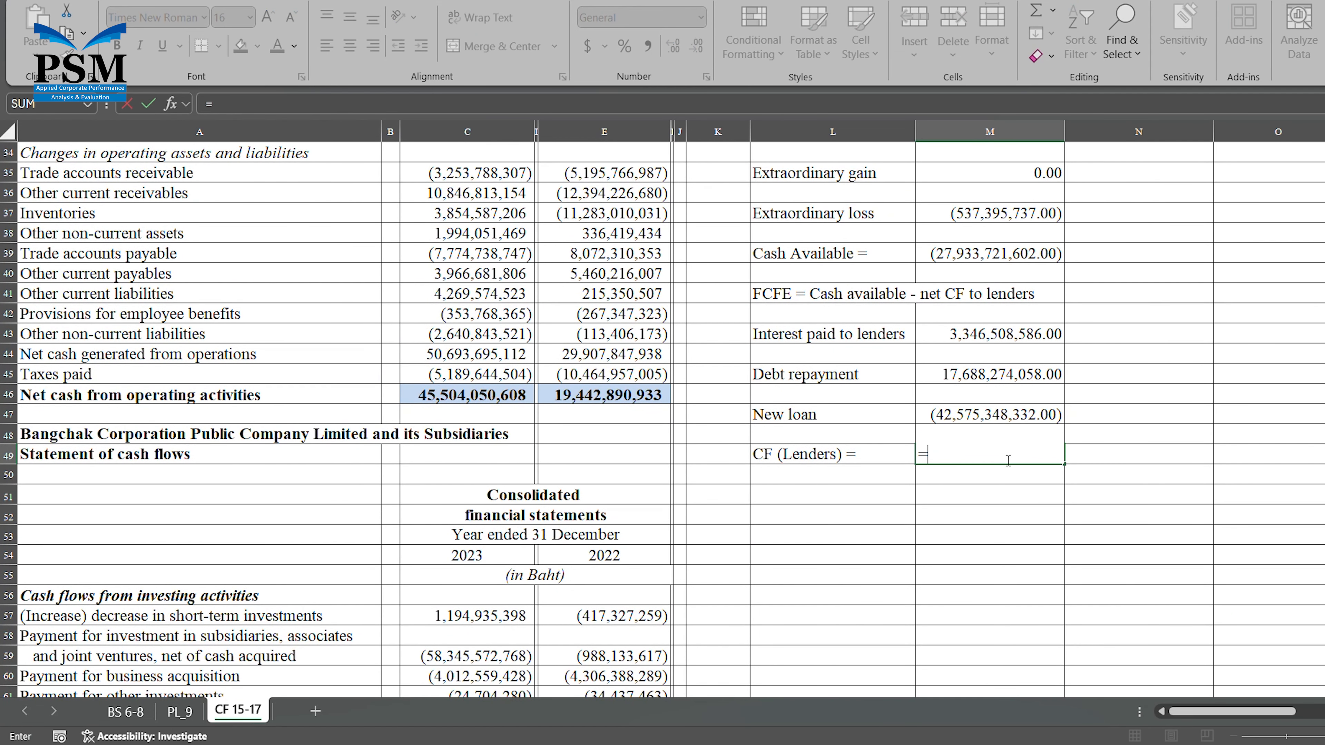
left_click(1042, 340)
type("+")
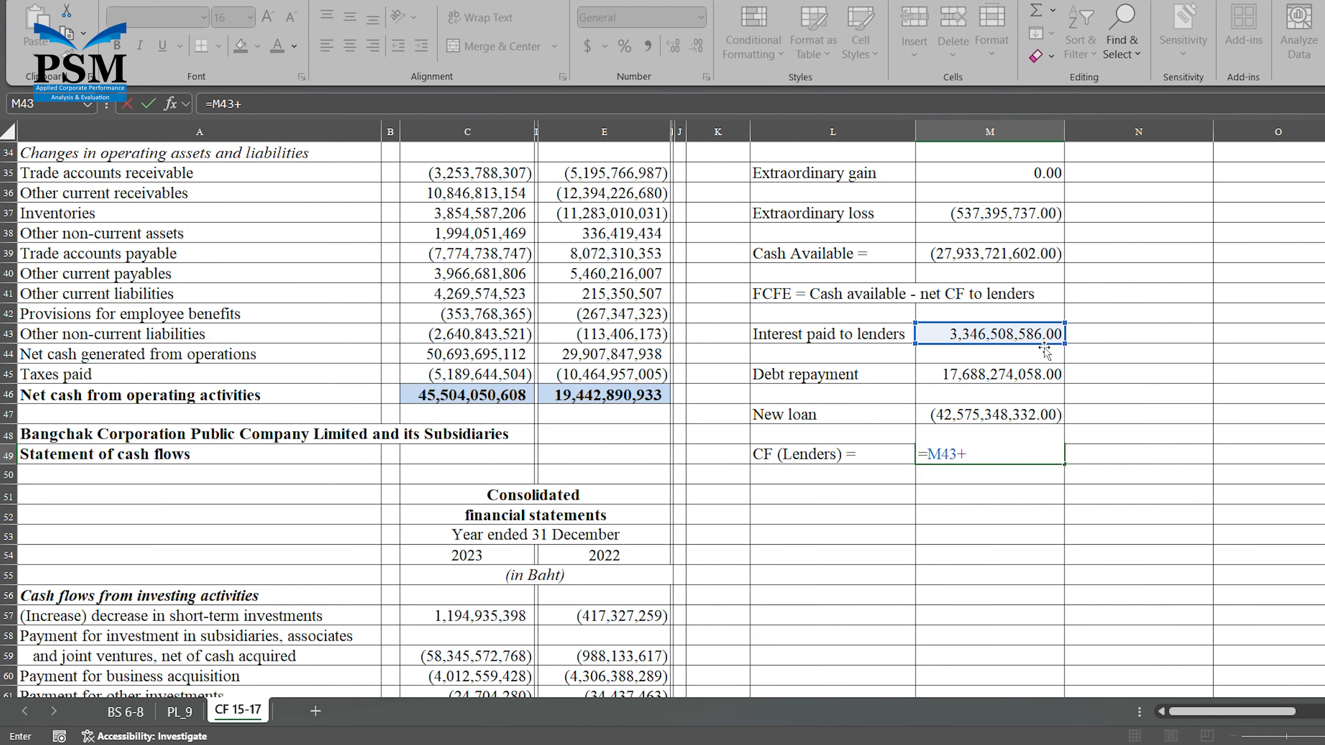
left_click(1026, 375)
type("+")
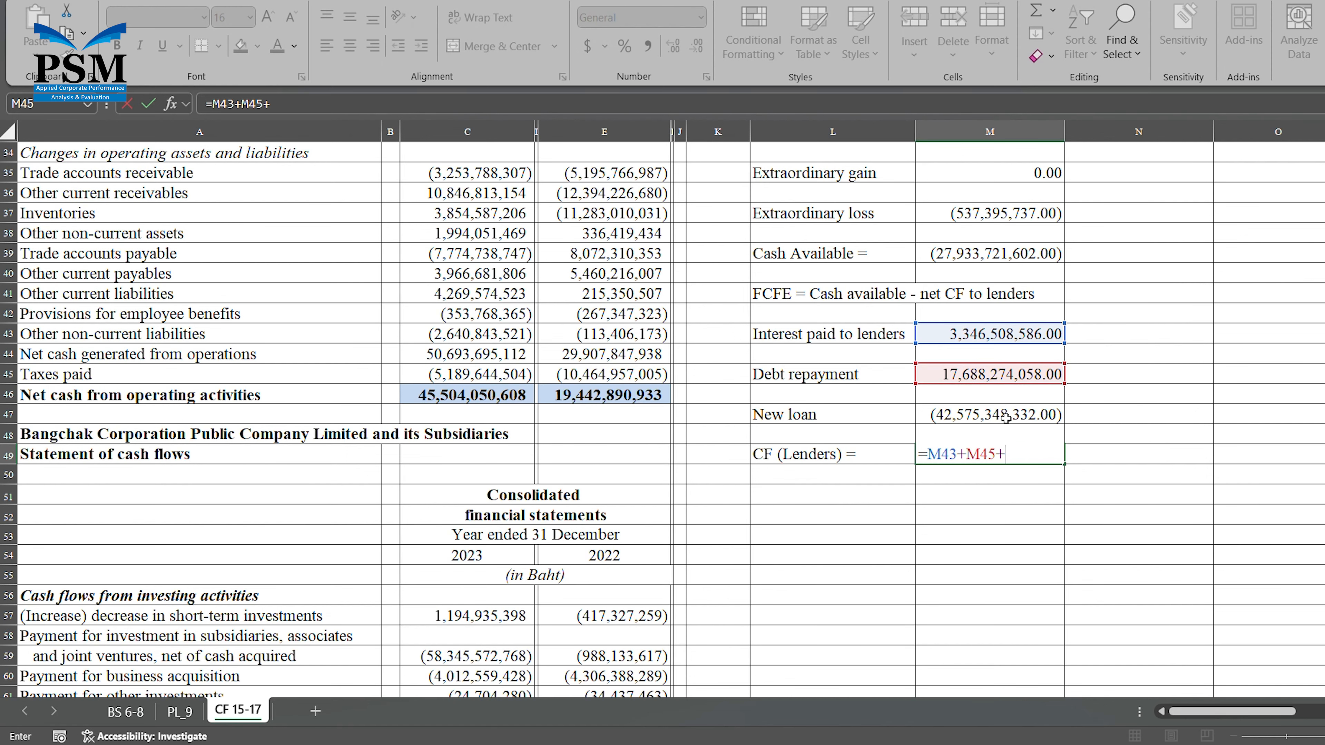
left_click(1006, 416)
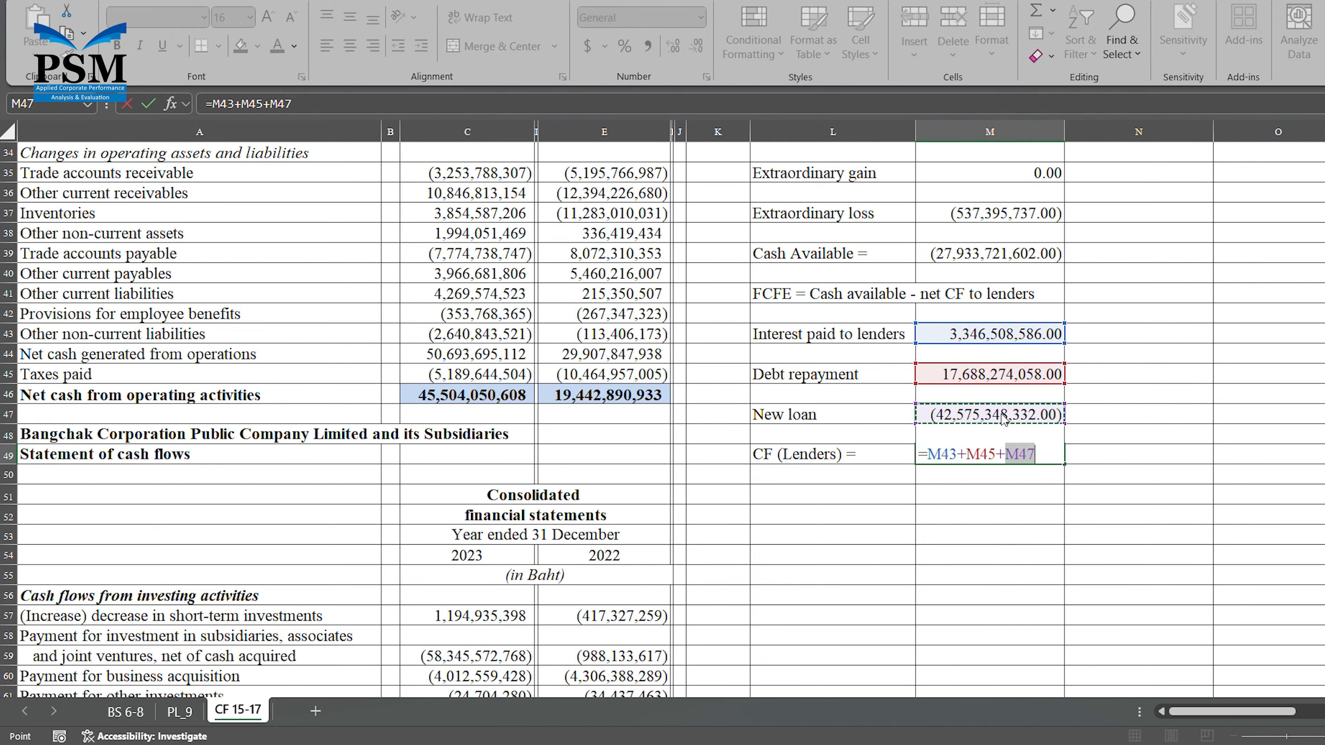
key("Return")
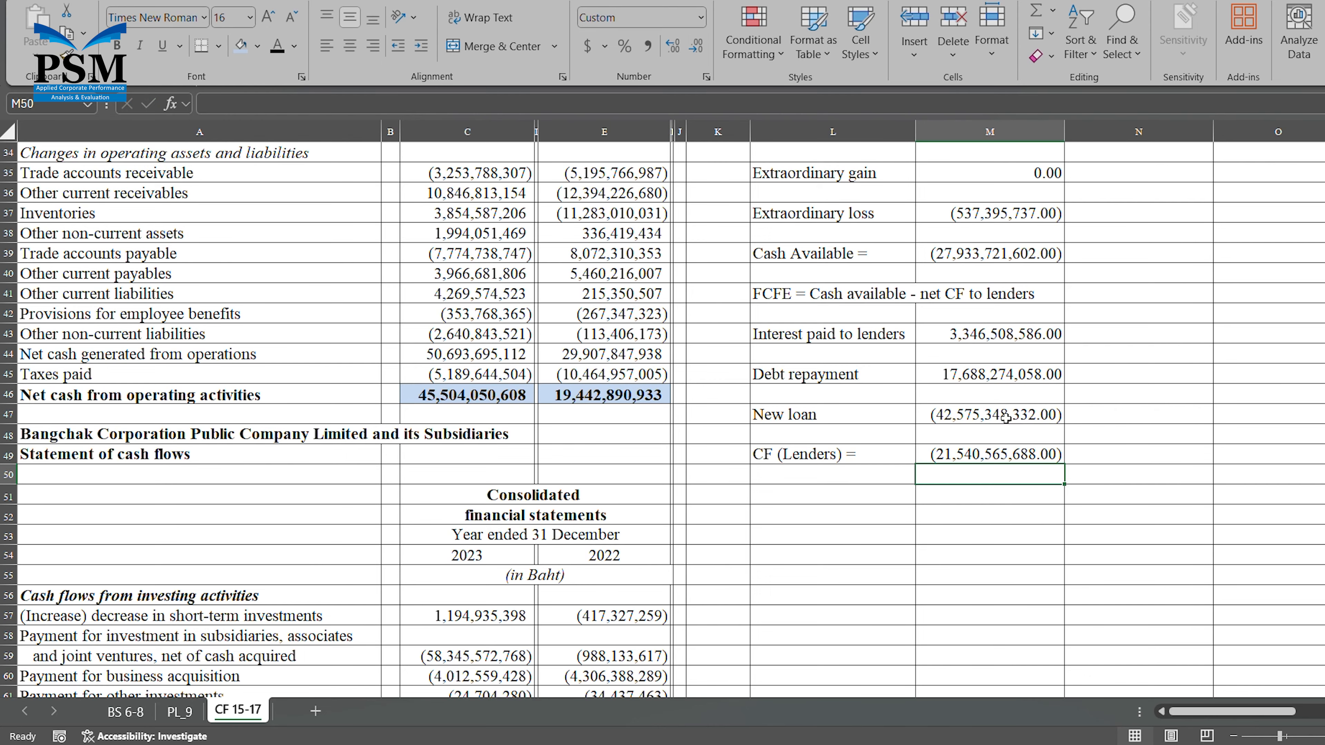
left_click(1041, 457)
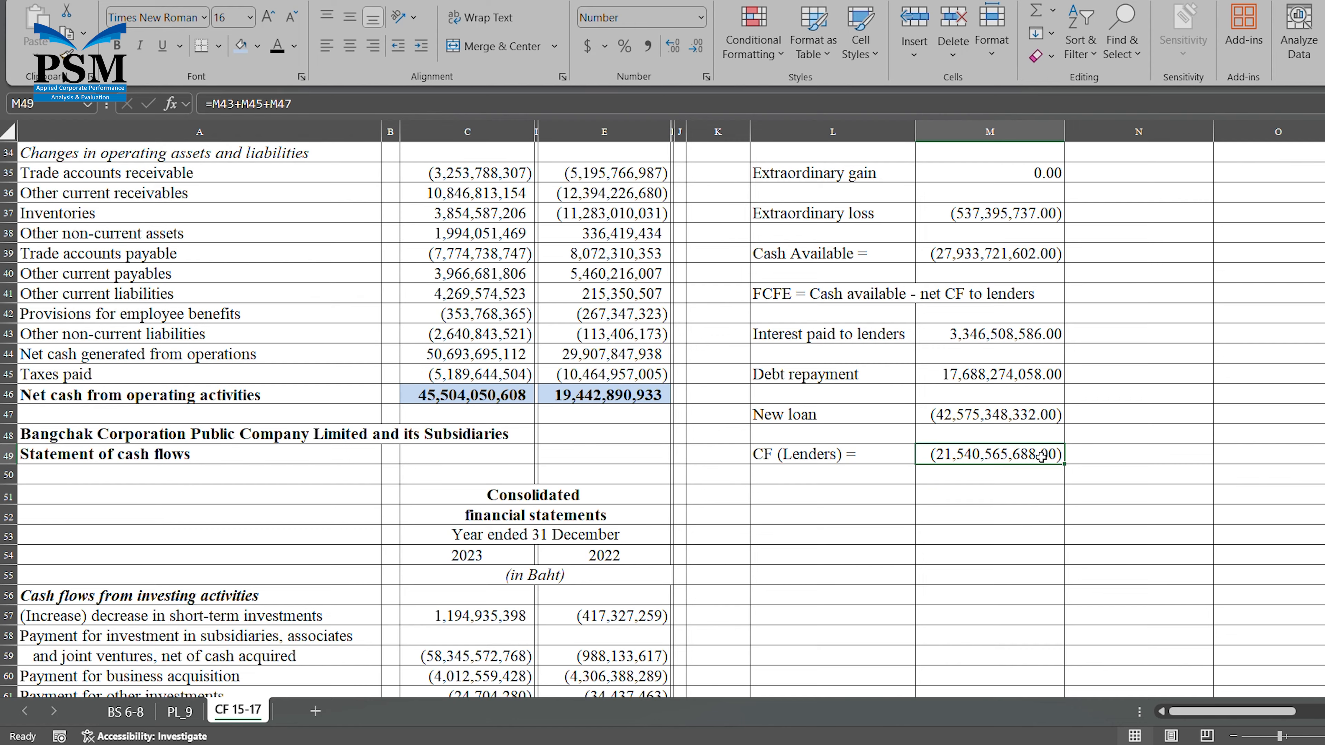
Label cell L51 as "FCFE =" below the CF (Lenders) row.
left_click(859, 504)
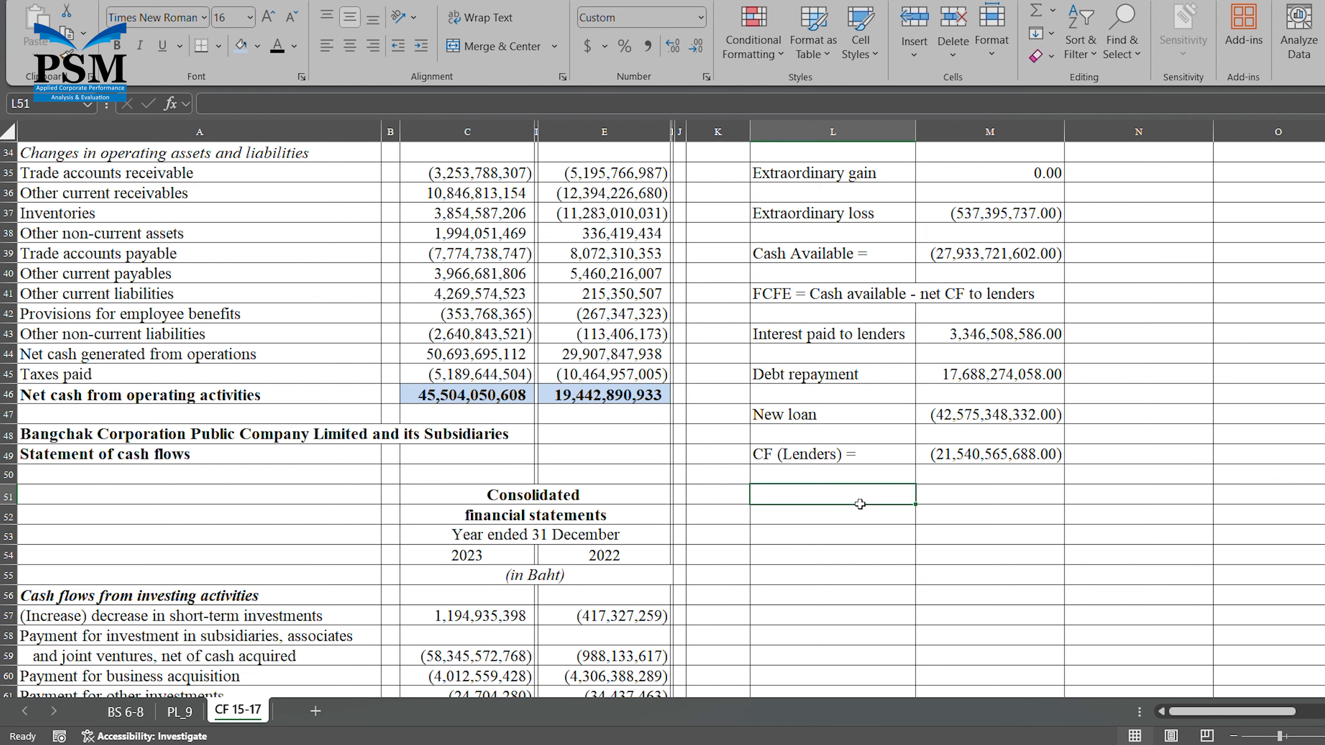
type("FCF")
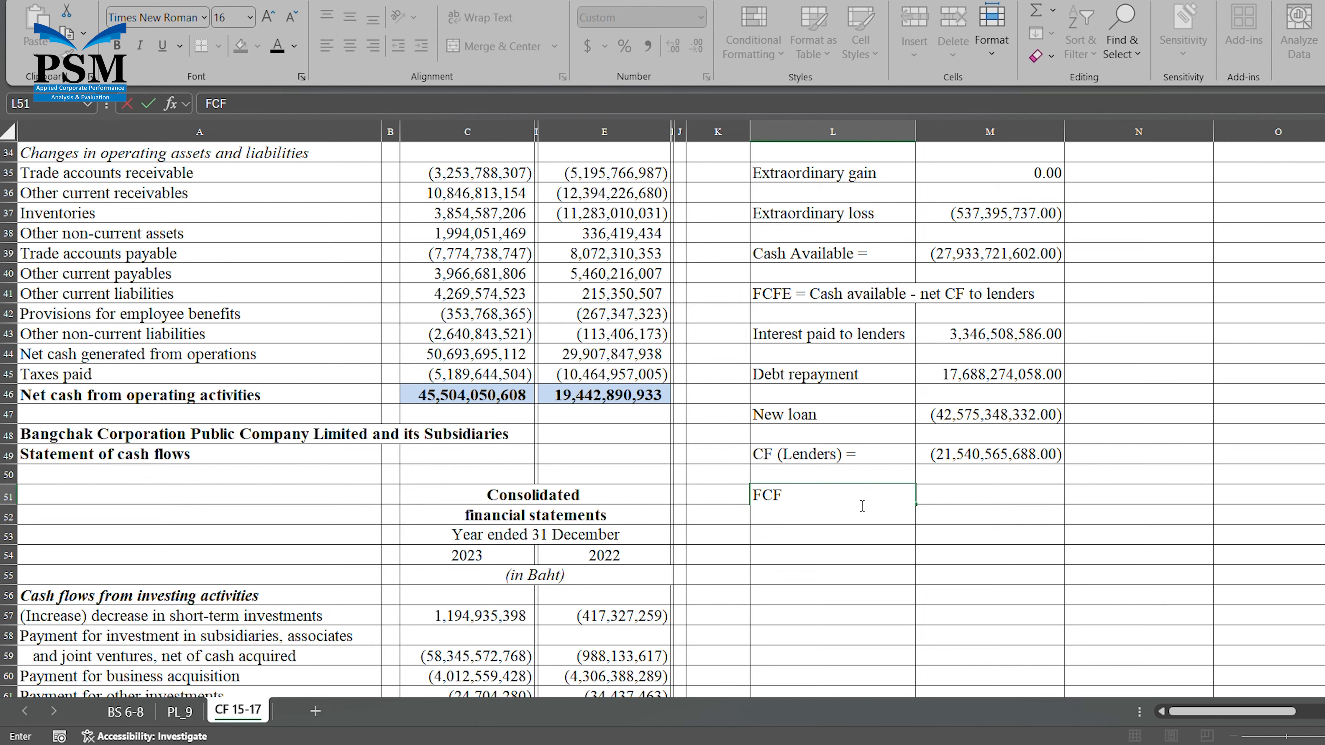
type("E =")
Replace the Cash Available formula in M39 with a reference to CF (Lenders), +M49.
left_click(961, 255)
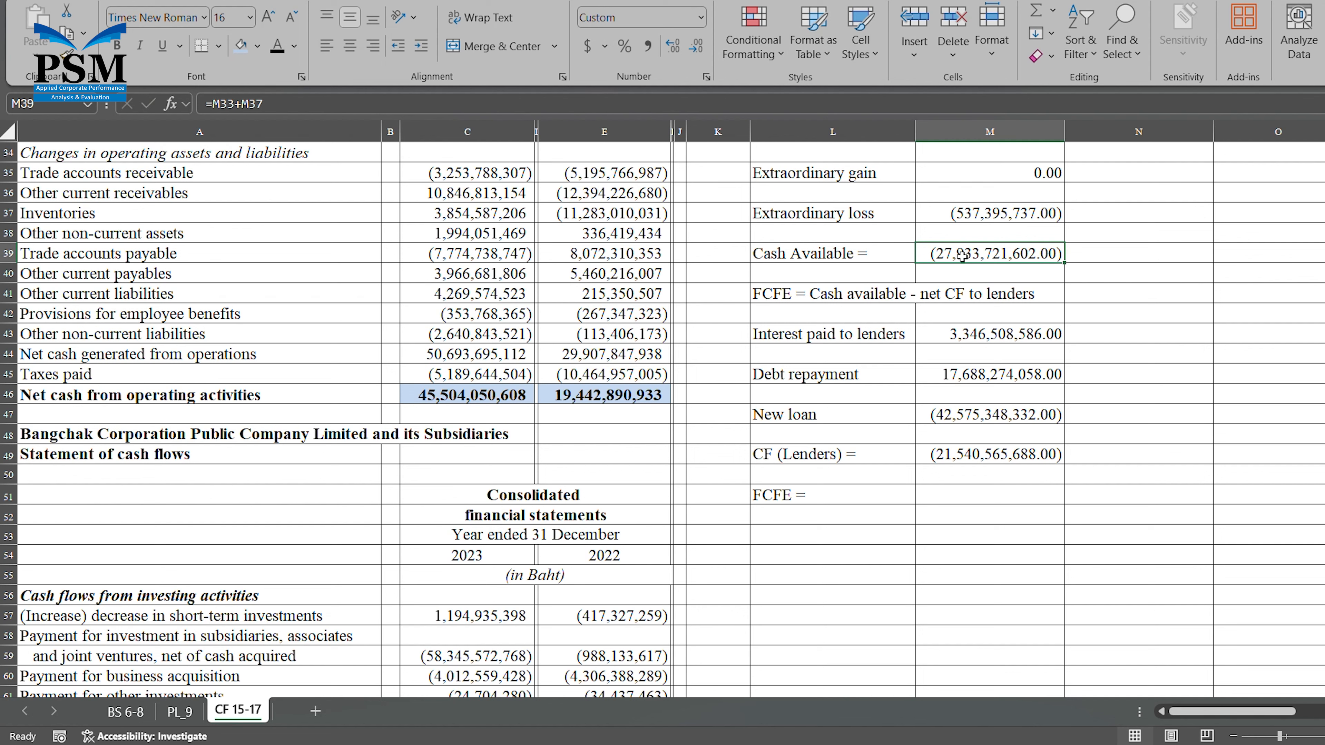
type("+")
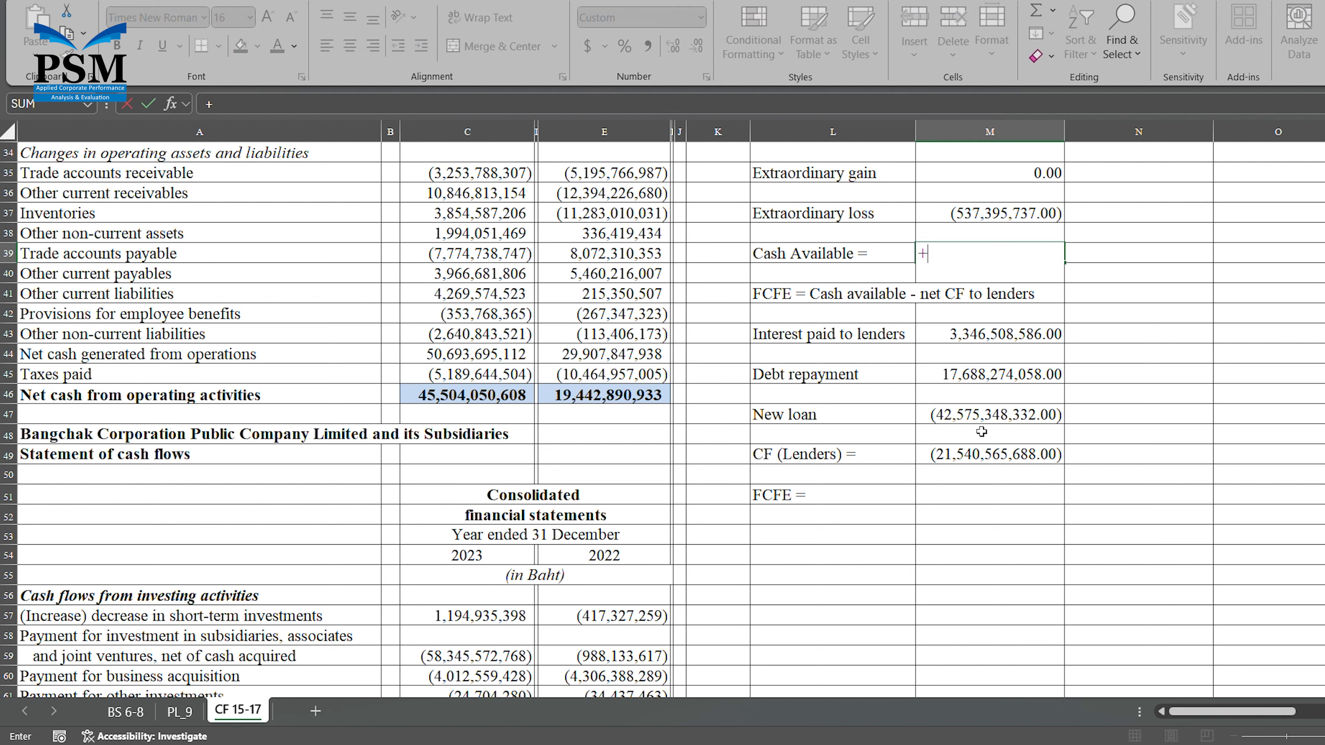
left_click(991, 455)
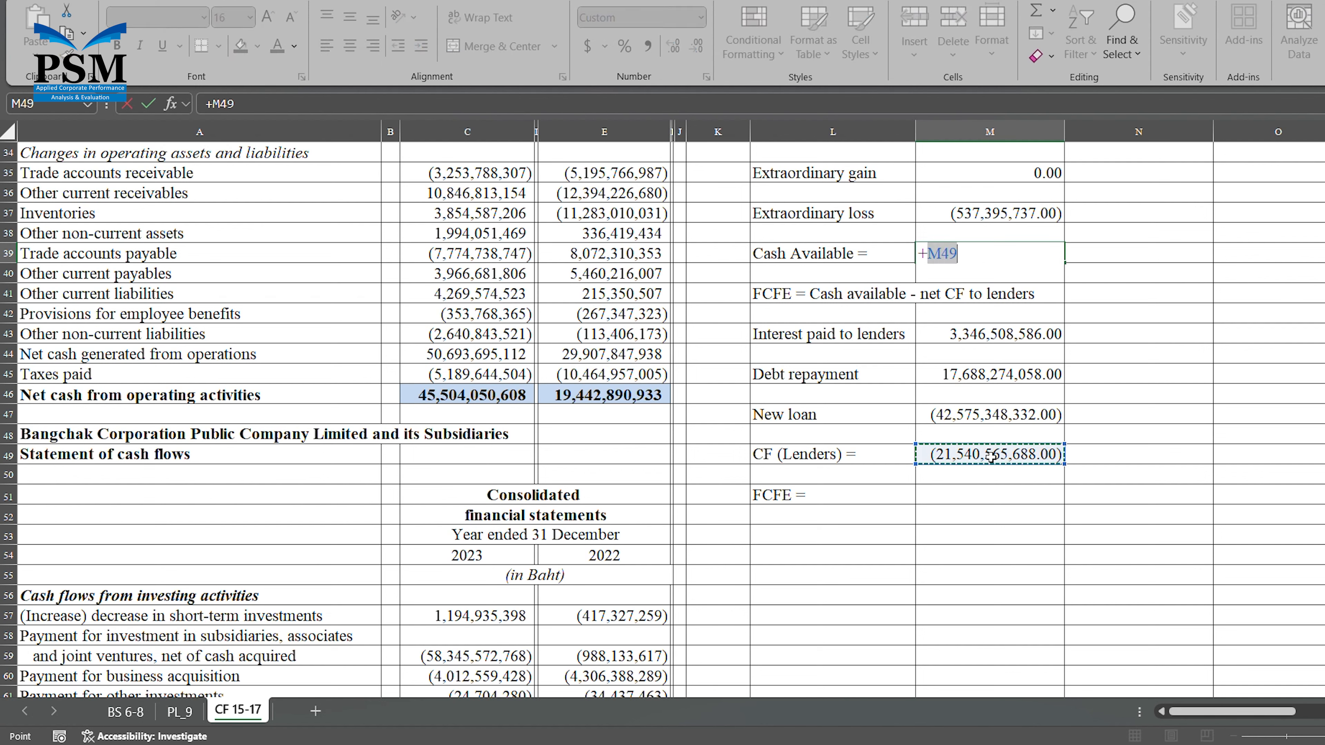
key("Return")
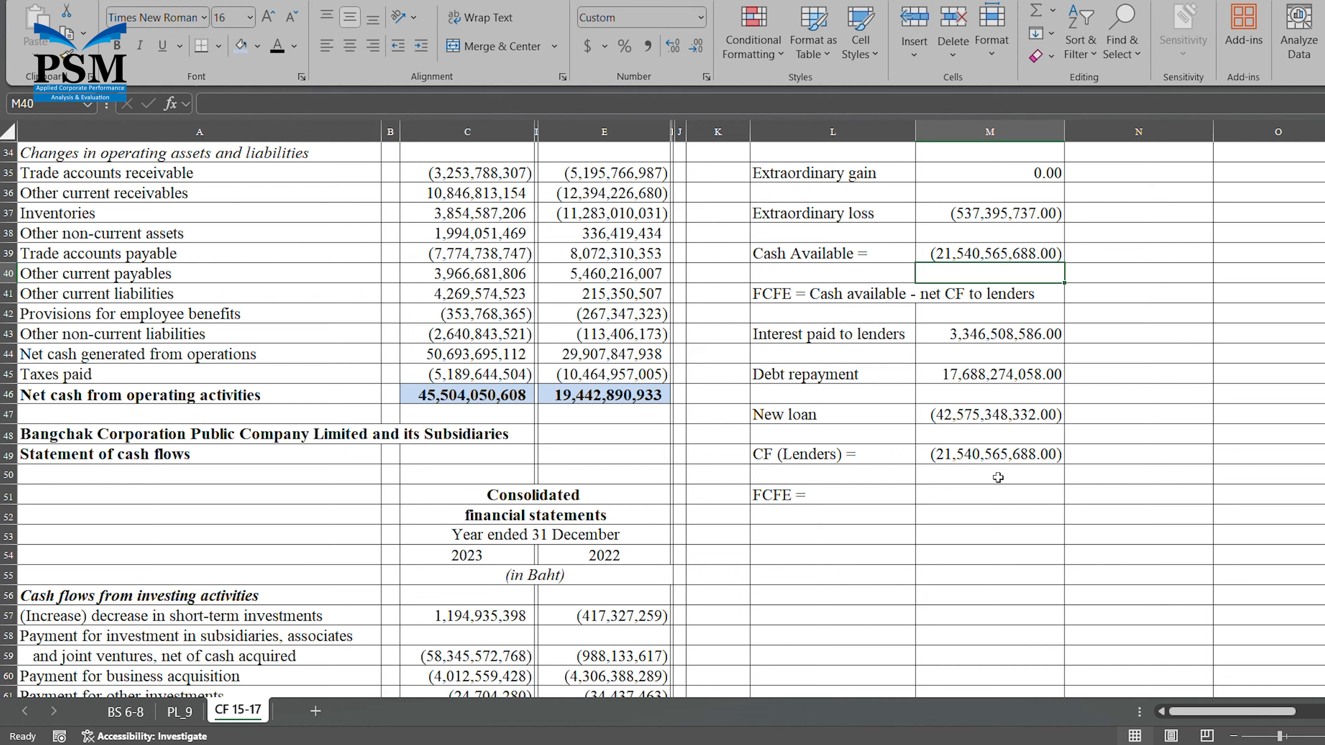
Re-enter the CF (Lenders) formula in M49 as =M43+M45+M47.
left_click(970, 459)
type("=")
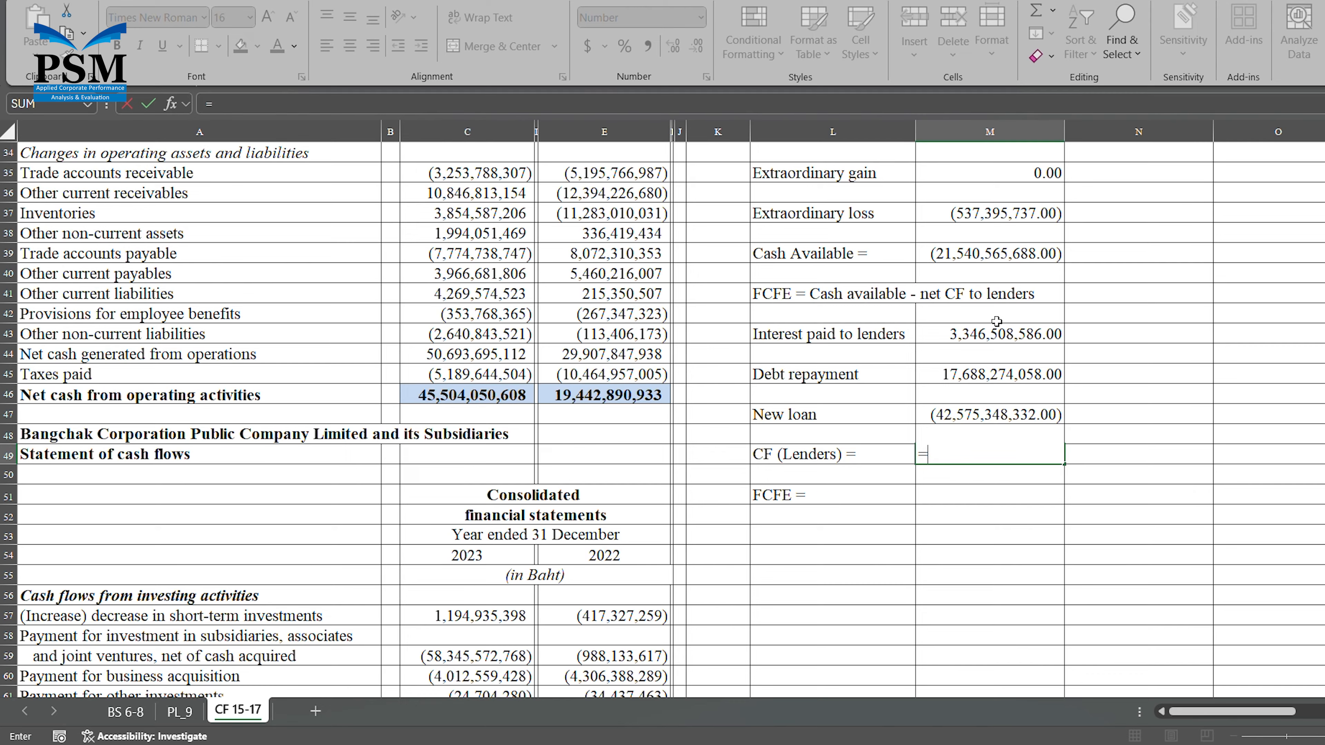
left_click(990, 337)
type("+")
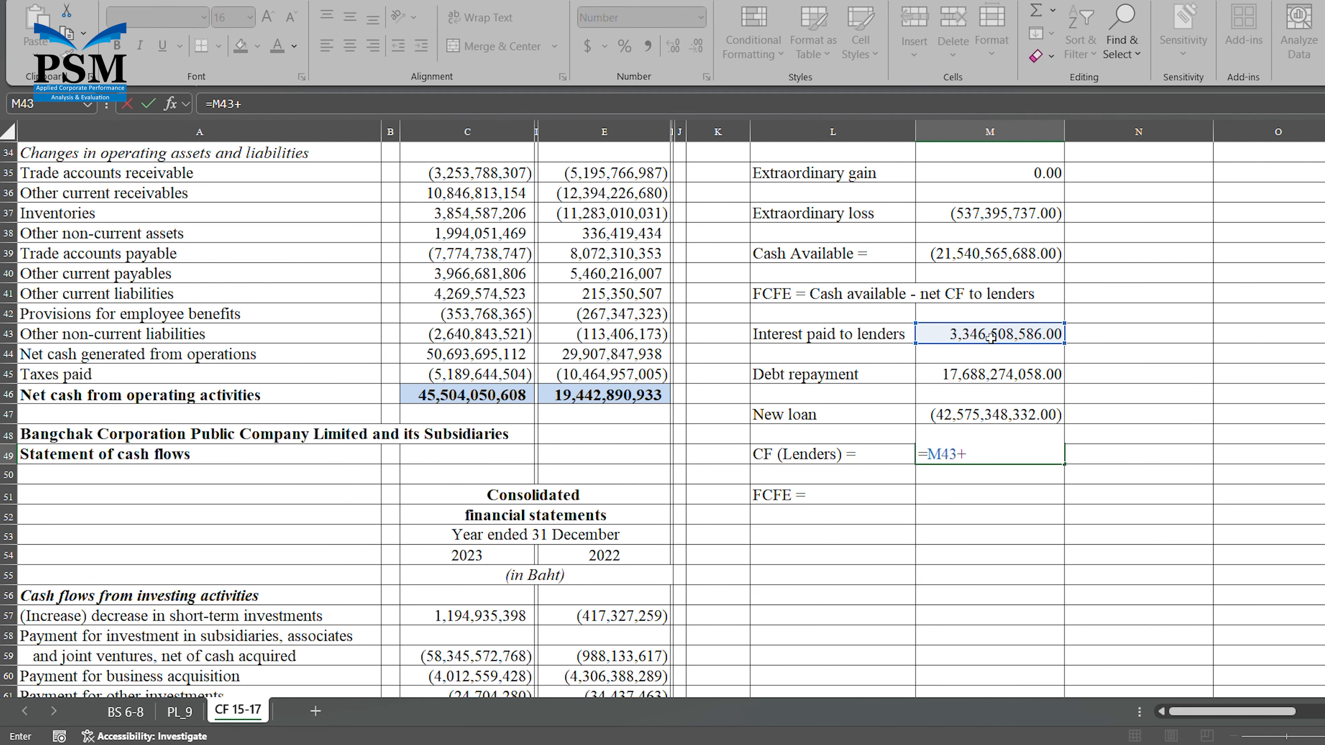
left_click(1011, 375)
type("+")
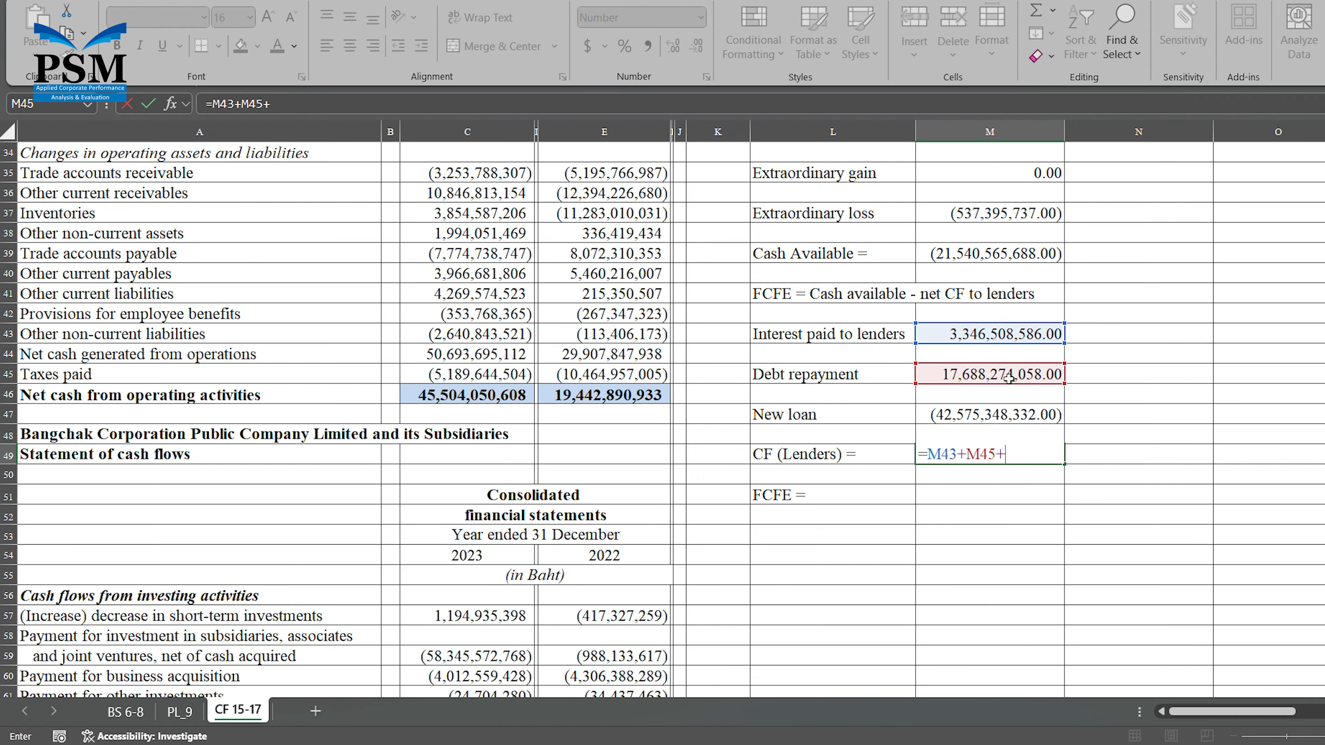
left_click(987, 415)
key("Return")
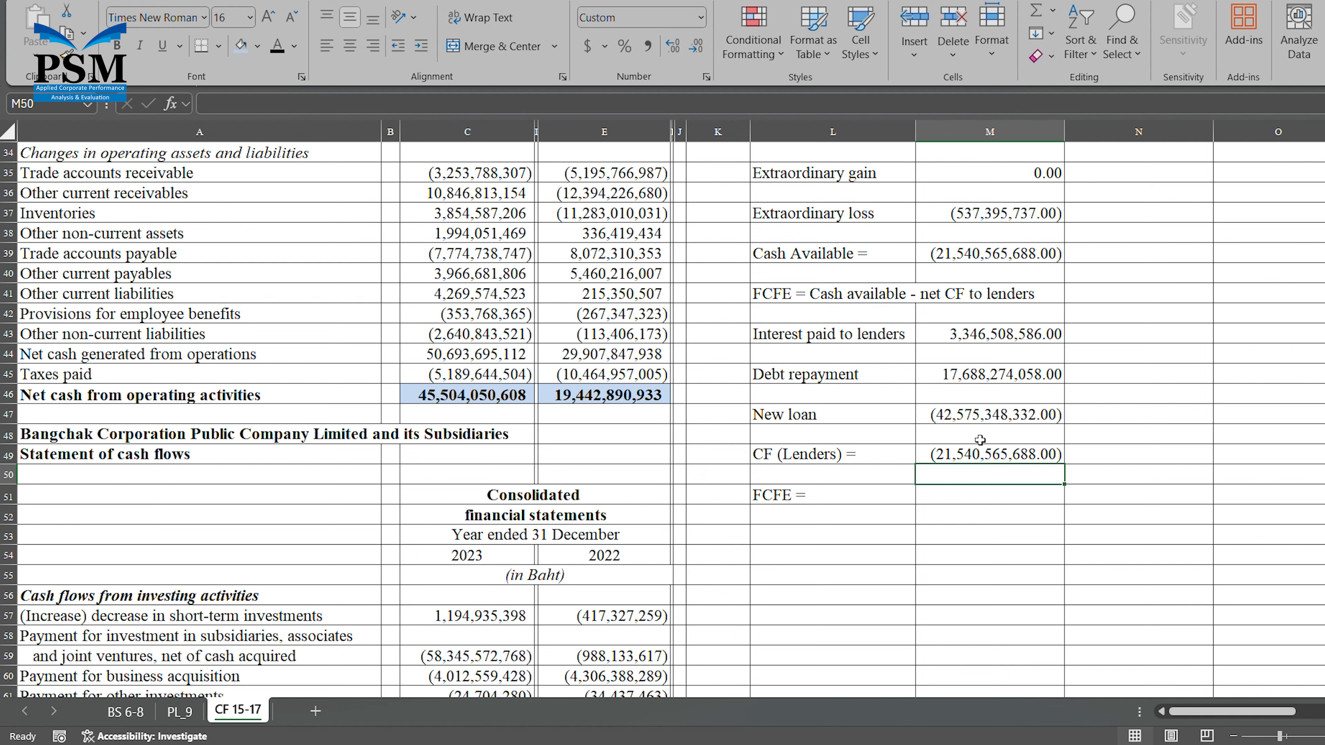
Calculate FCFE in M51 by adding Cash Available and CF (Lenders) with =M39+M49.
left_click(979, 500)
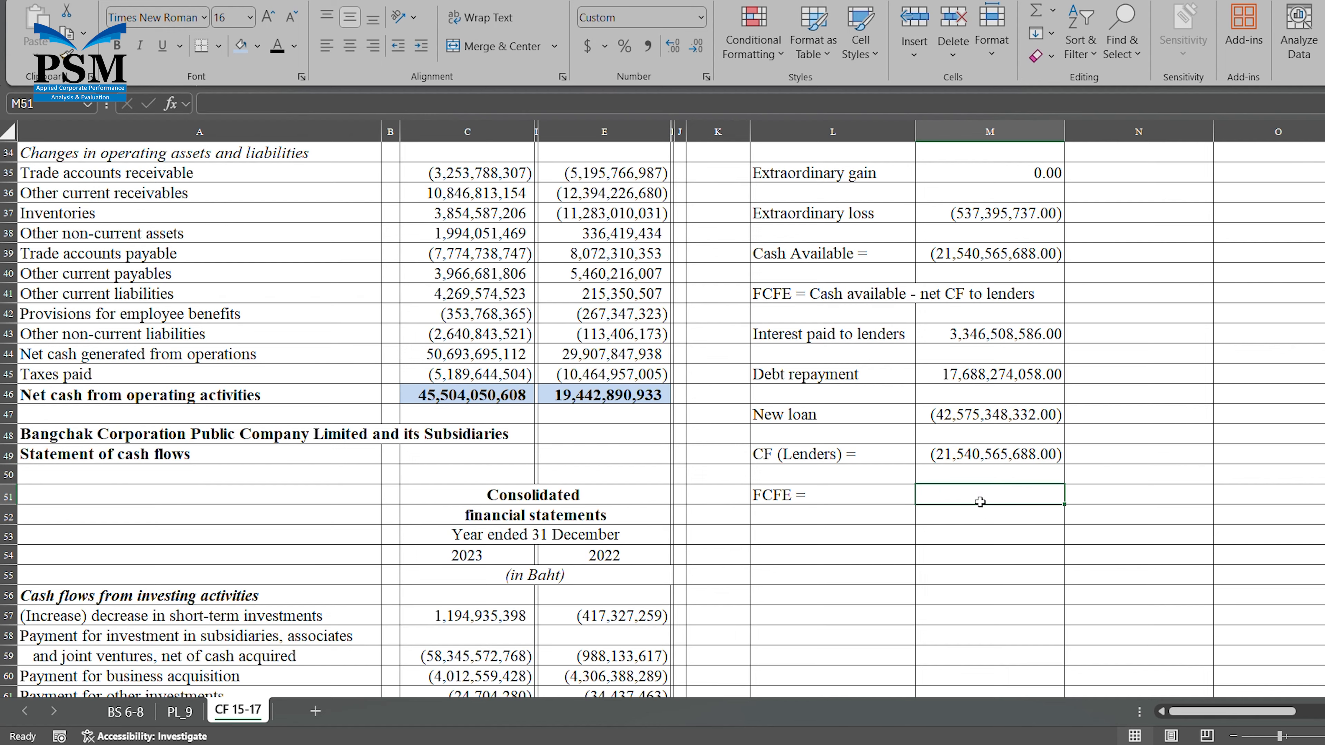
type("=")
left_click(1013, 254)
type("+")
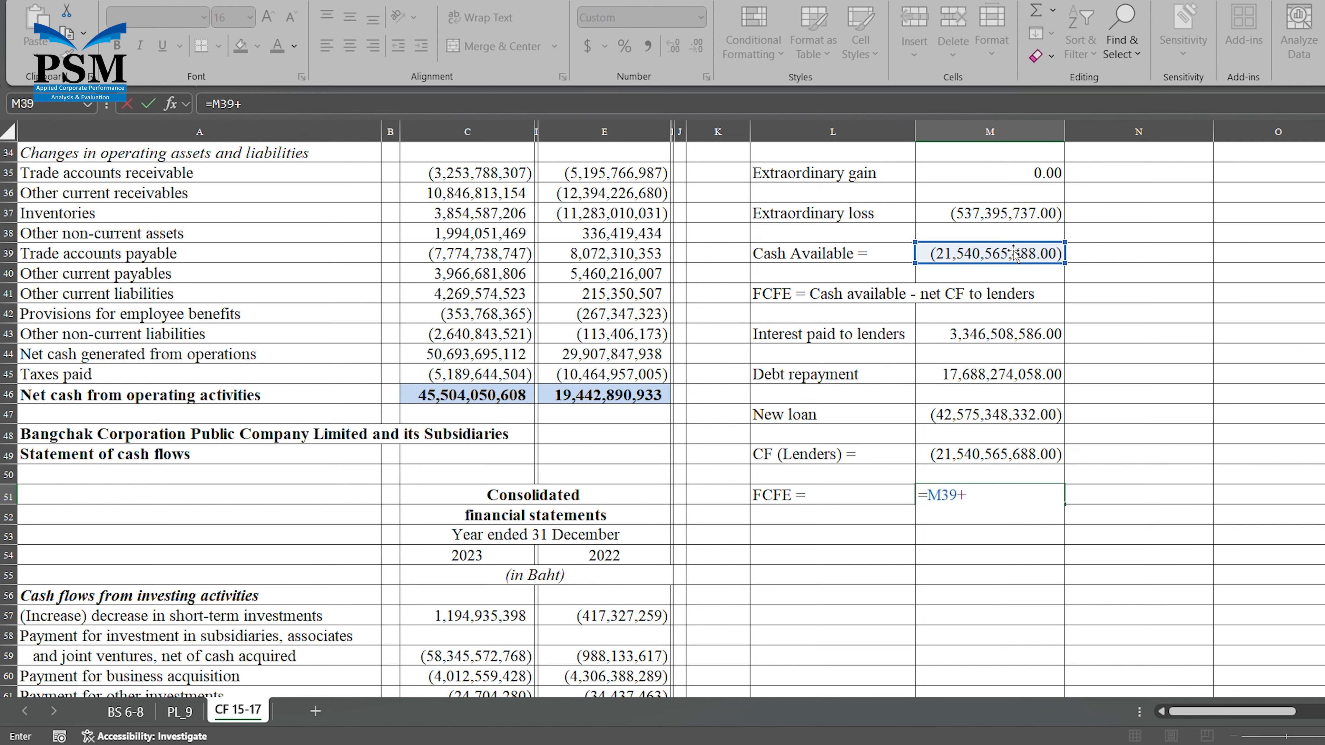
left_click(985, 457)
key("Return")
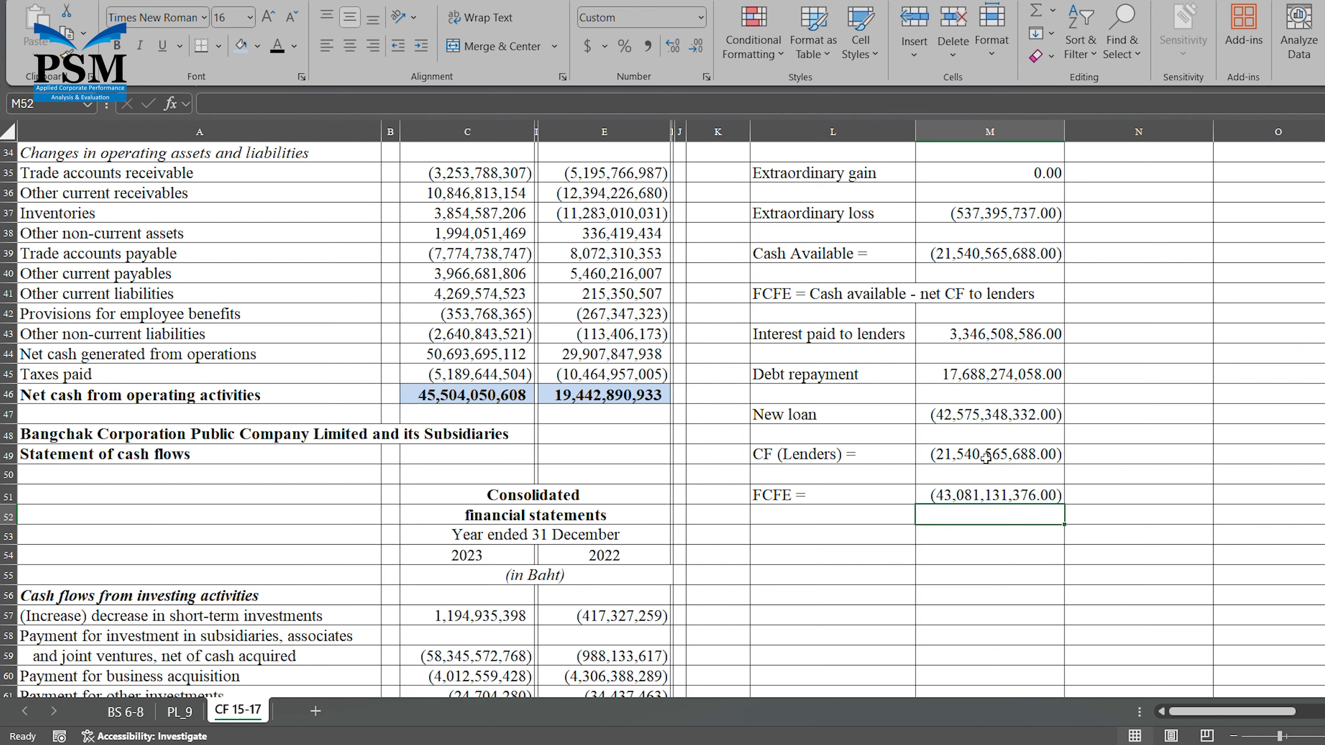